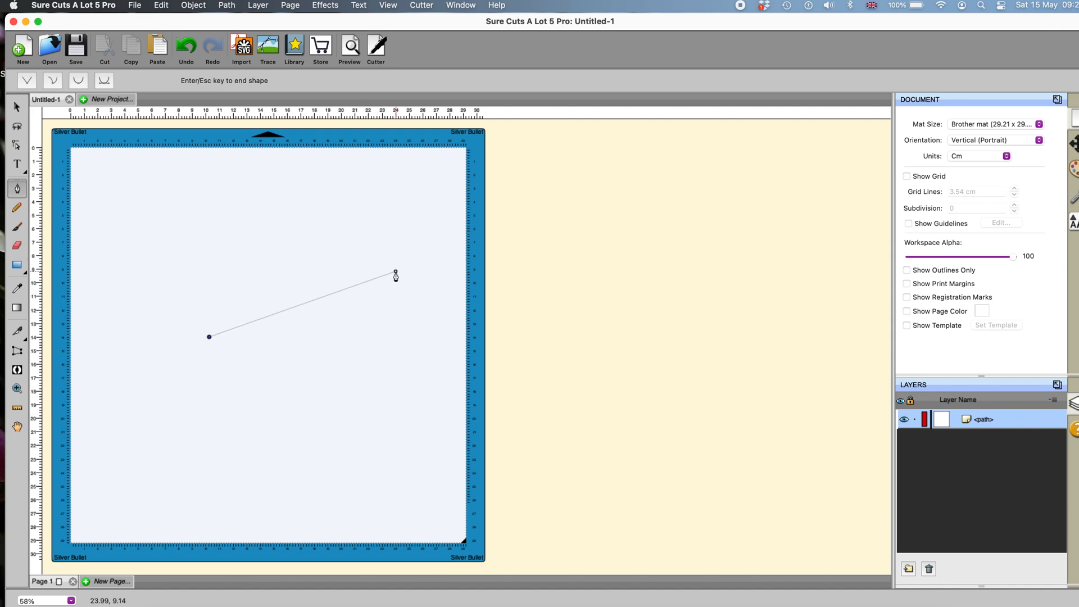
Draw a straight diagonal line across the lower half of the mat with the Pen tool and end the shape
left_click(397, 280)
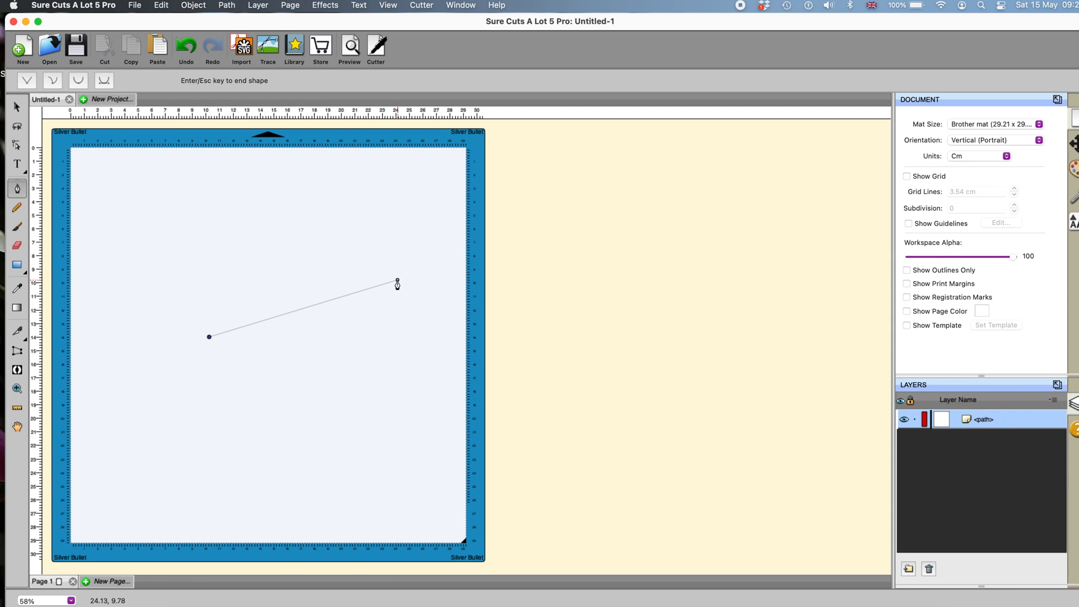
left_click(392, 336)
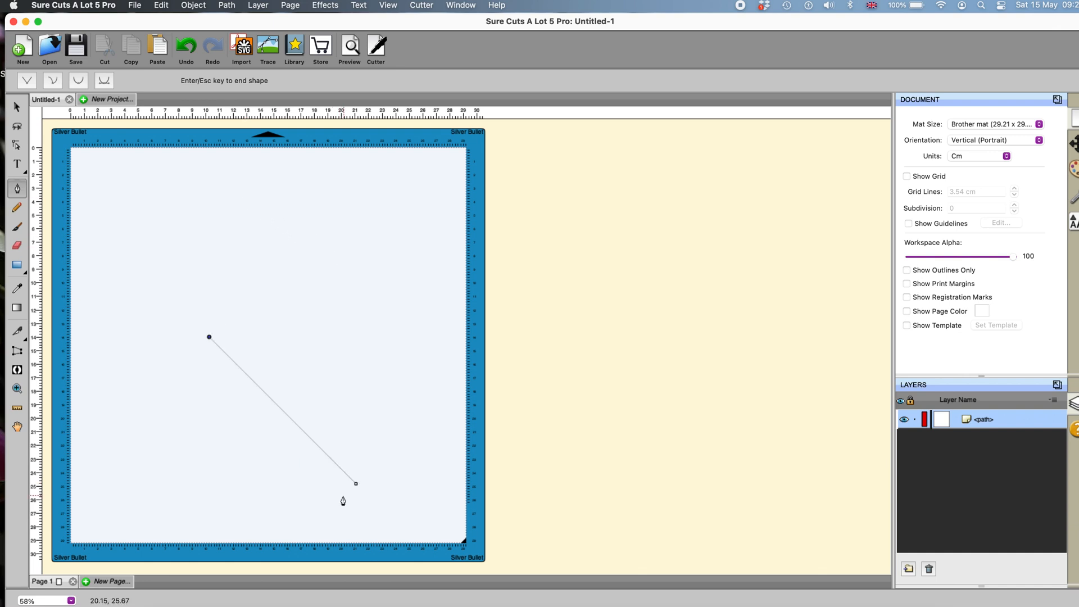
key("Return")
key("Escape")
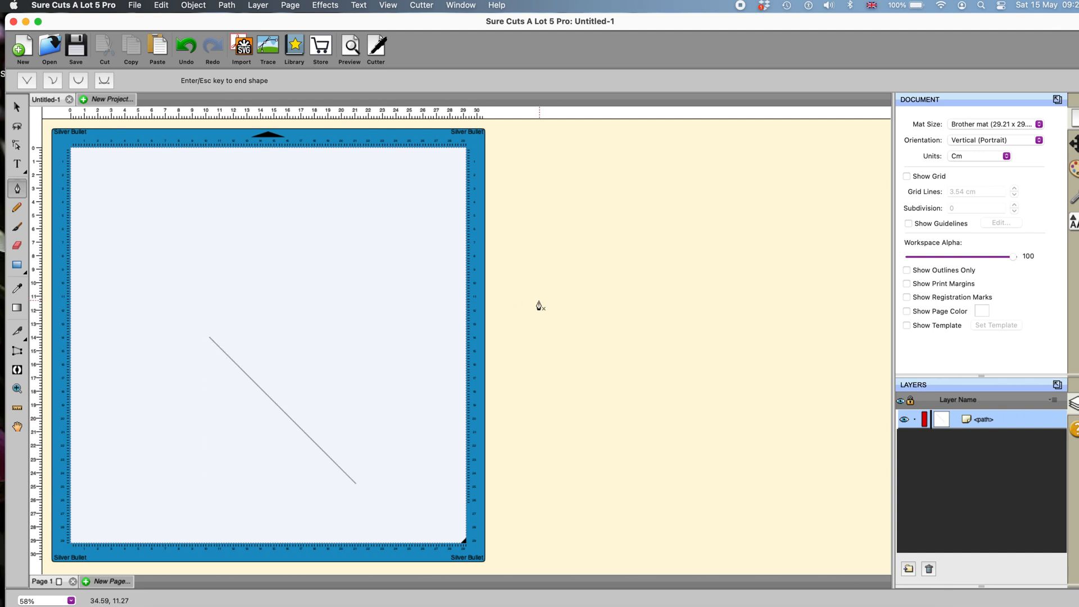
left_click(19, 107)
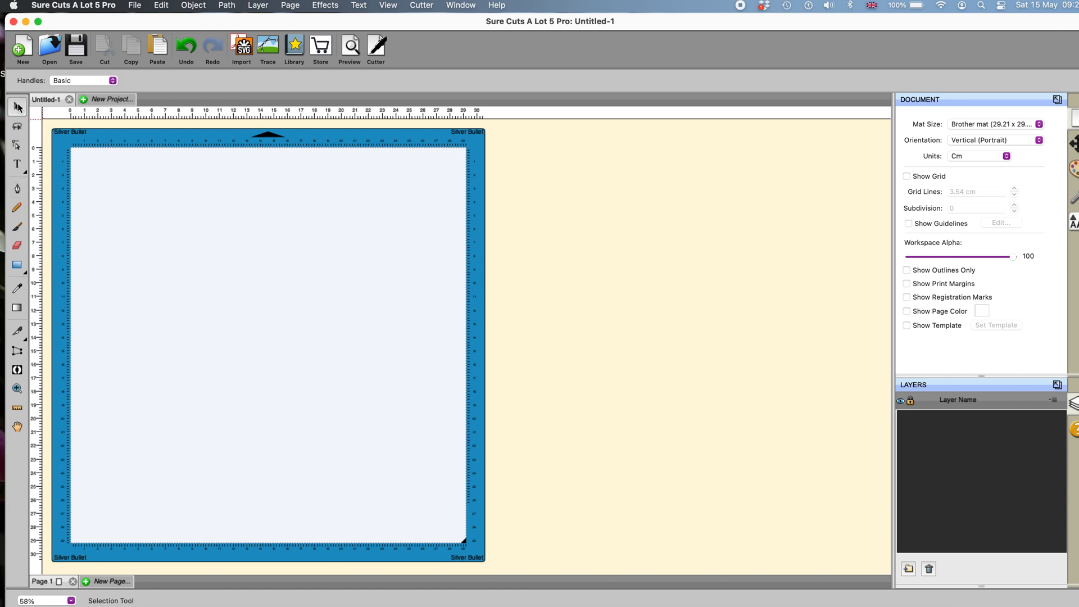
Draw a rectangle about 13.9 cm wide and 23.1 cm high on the mat and set its fill to None
left_click(18, 267)
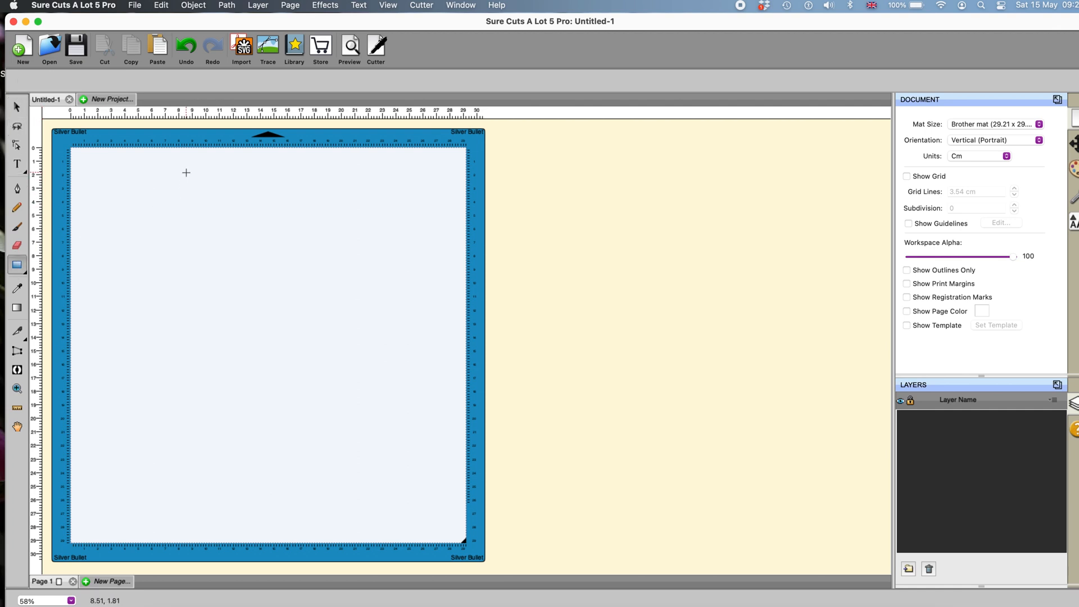
left_click_drag(186, 172, 374, 486)
left_click(17, 107)
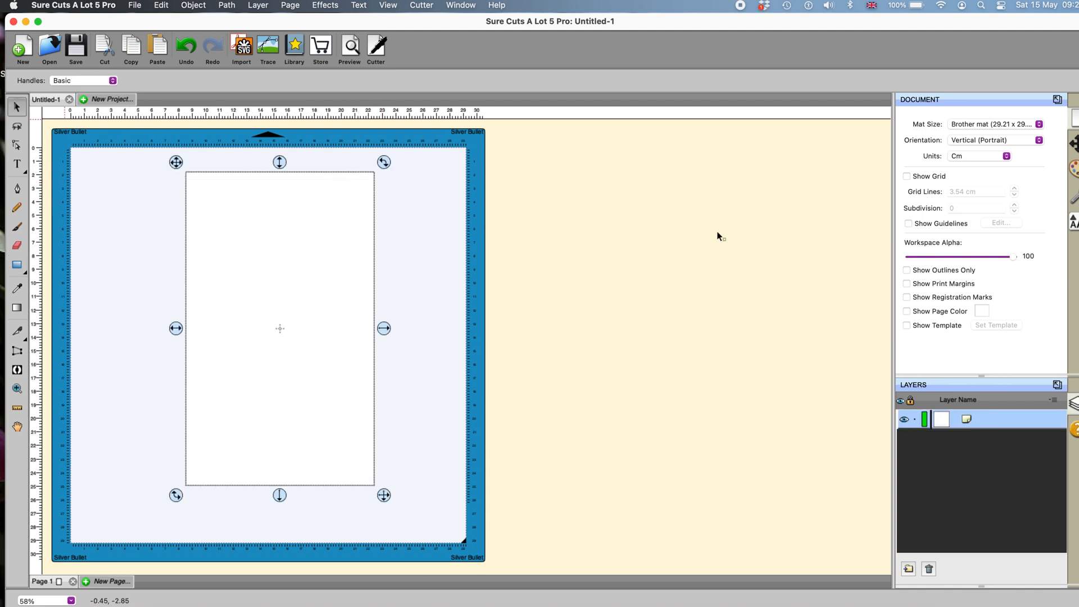
left_click(1074, 169)
left_click(1003, 122)
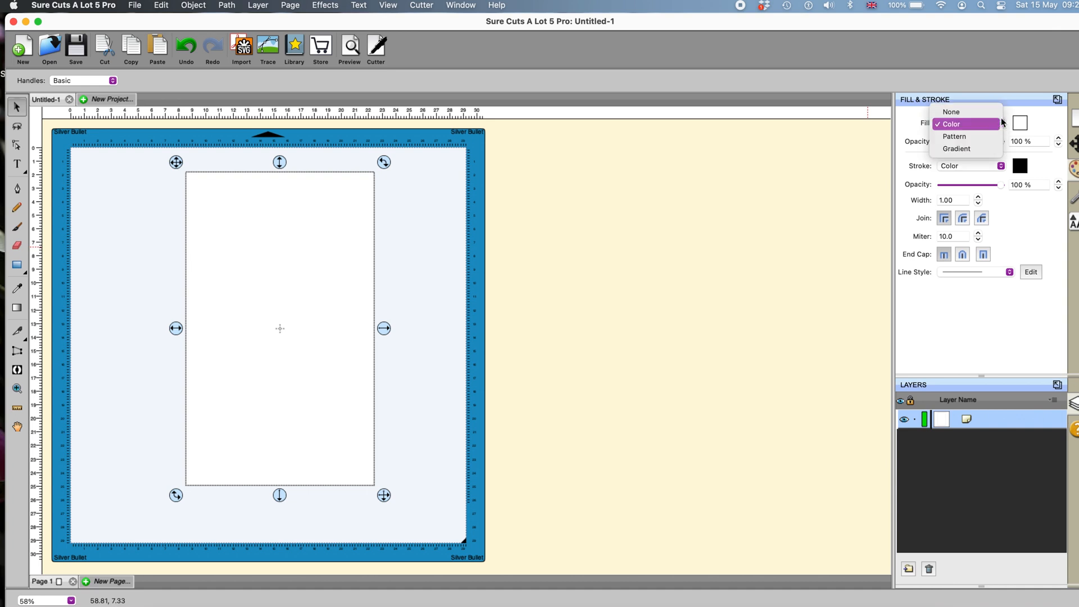
left_click(969, 112)
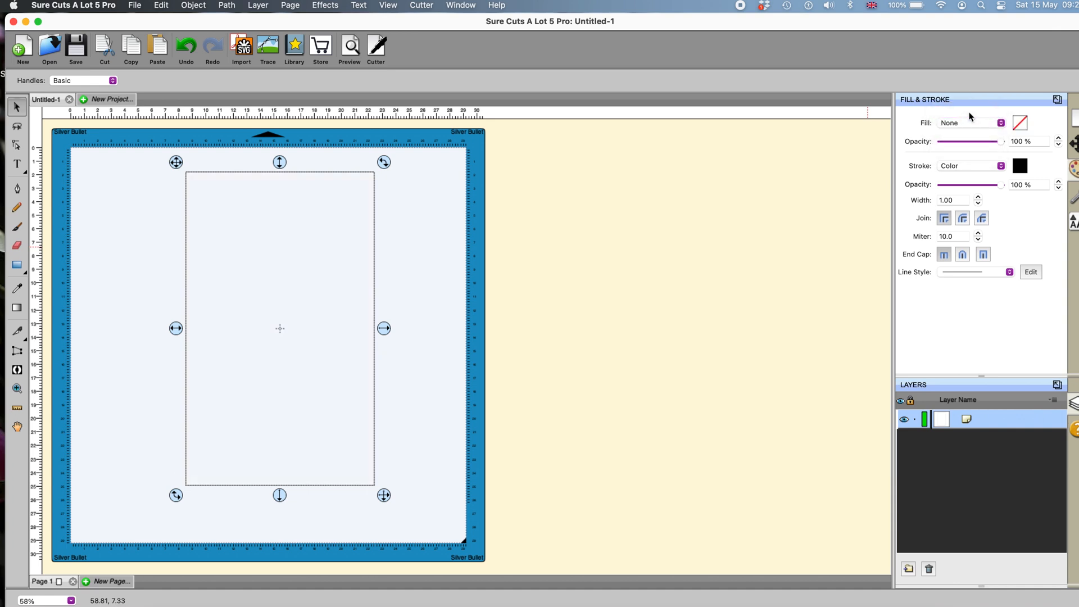
Resize the rectangle to 12 cm wide by 24 cm high without keeping proportions, and move it slightly right and down on the mat
left_click(1073, 145)
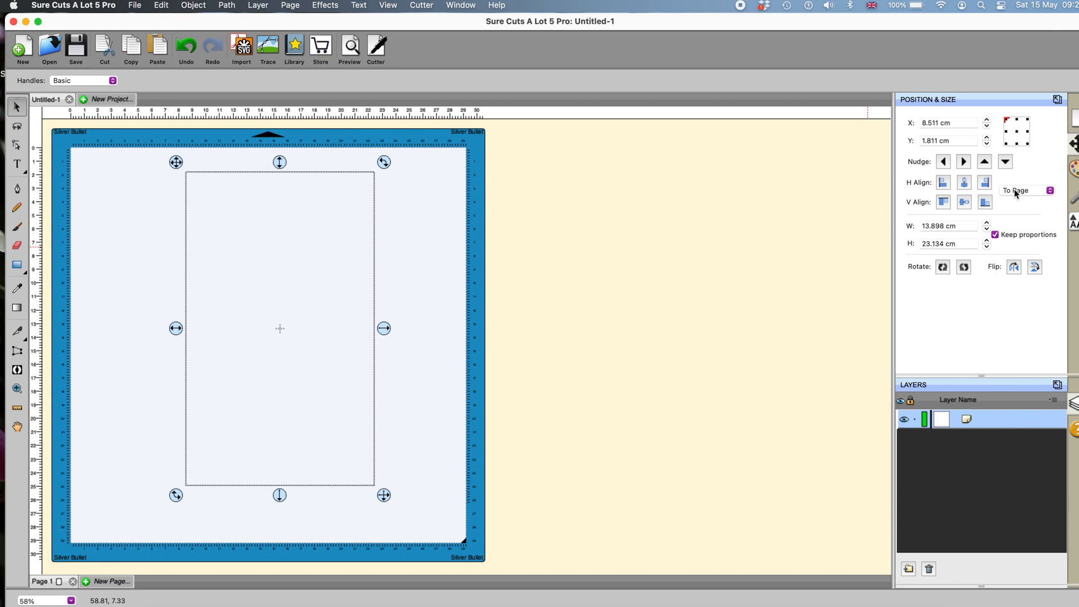
left_click(960, 230)
type("12")
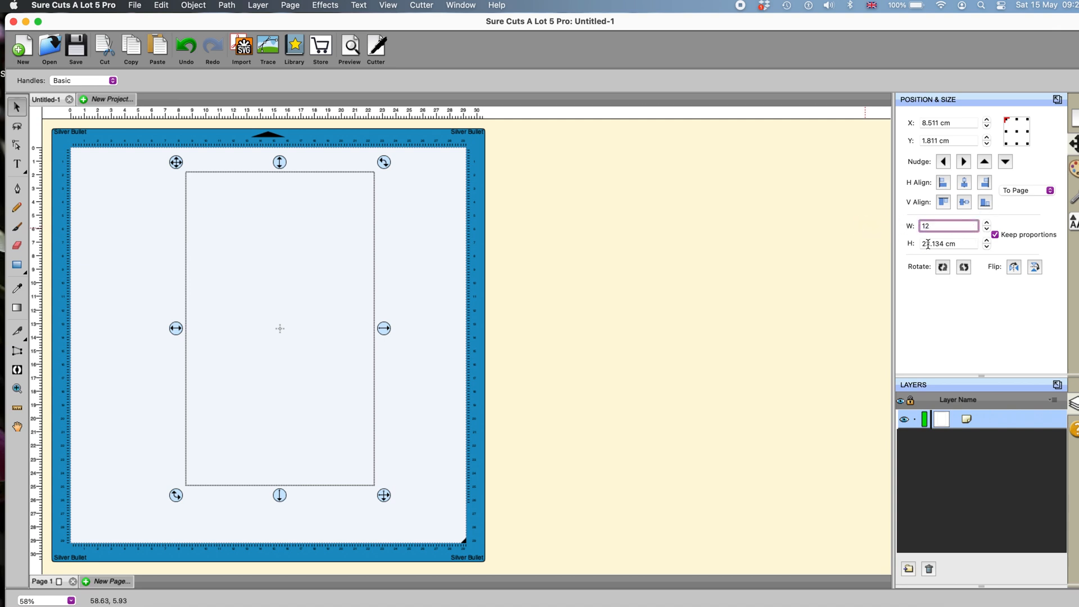
left_click(996, 234)
left_click(966, 244)
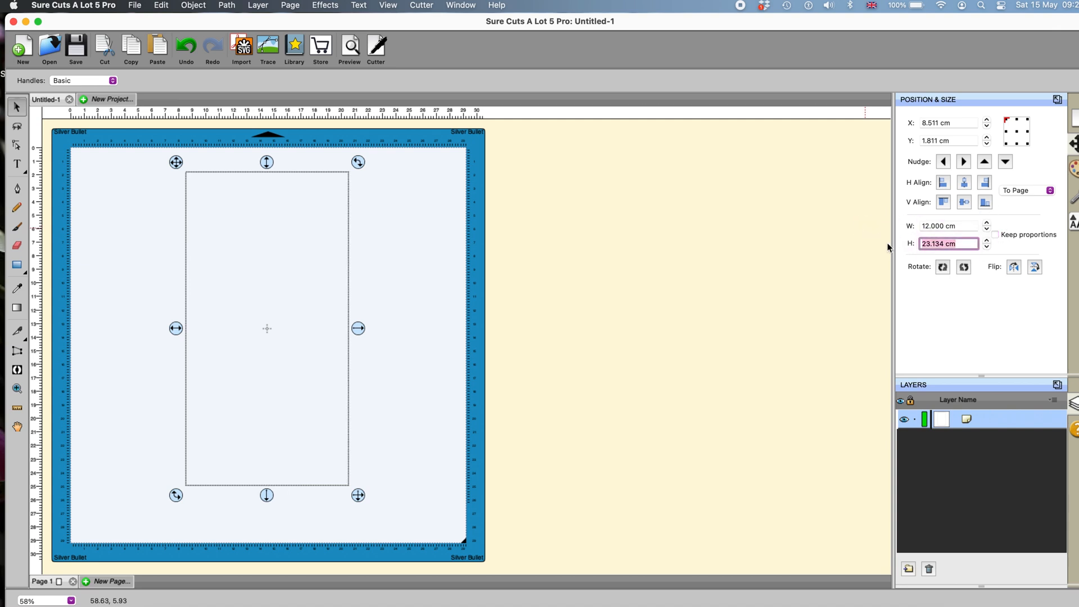
type("24")
key("Return")
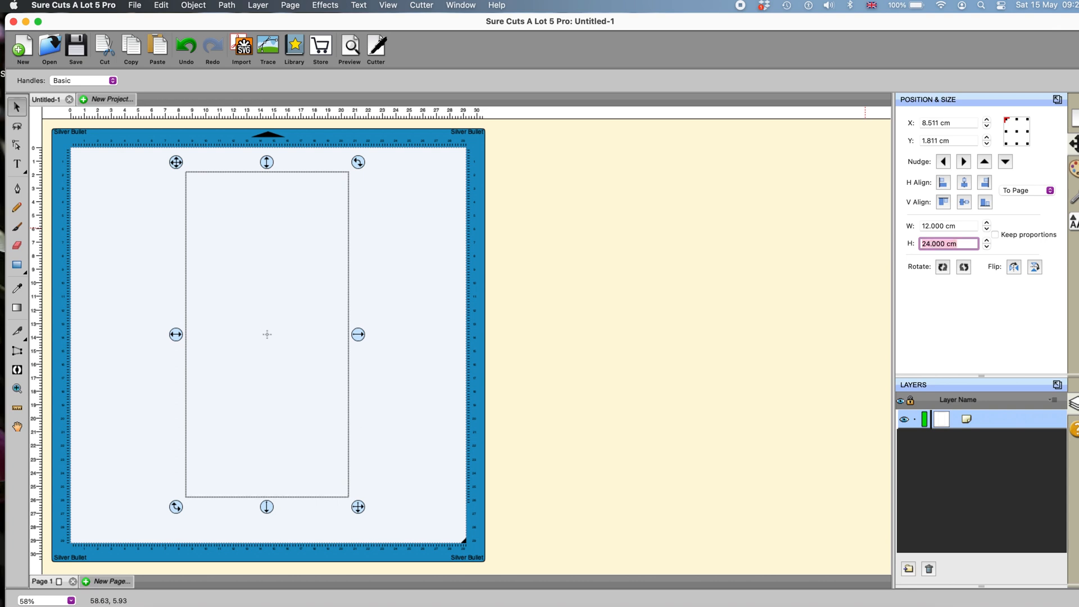
left_click_drag(349, 285, 384, 304)
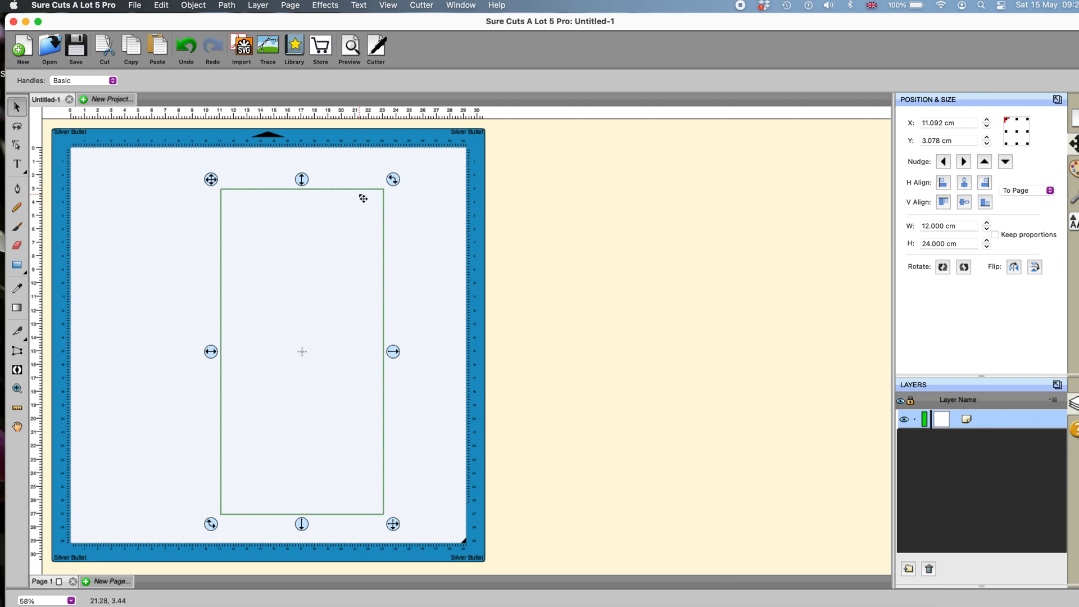
Insert the Line Horizontal shape from the library's Basic Shapes and set its width to 12 cm
left_click(297, 49)
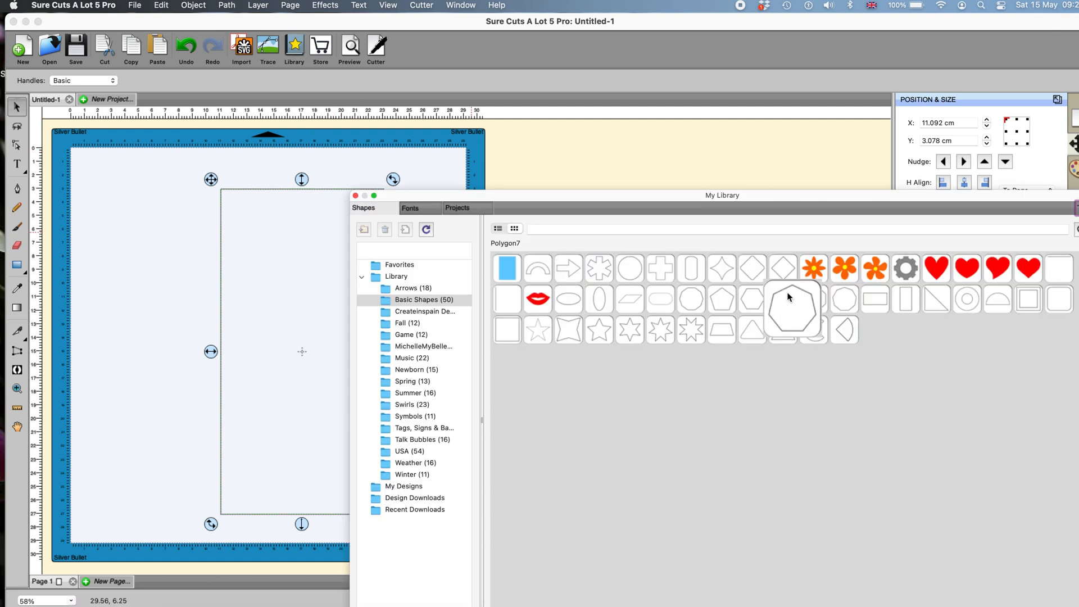
double_click(1042, 265)
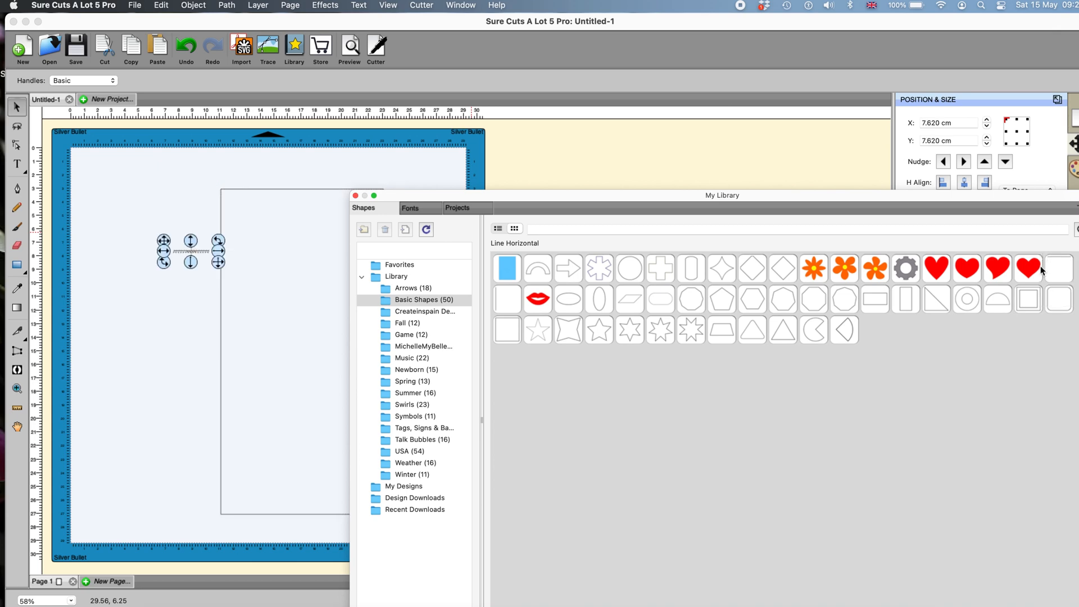
left_click(356, 196)
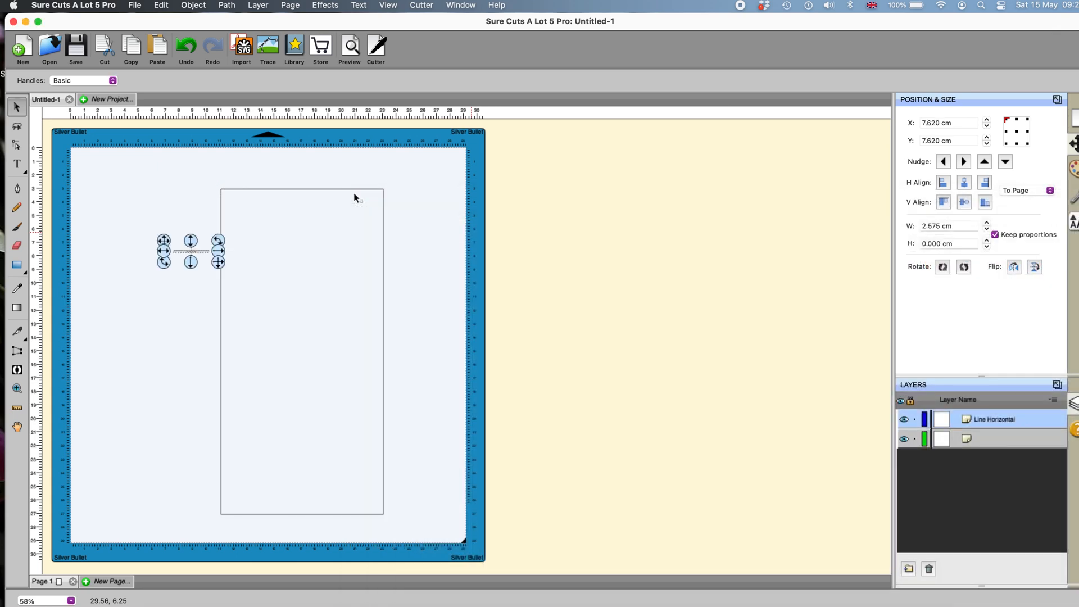
left_click(935, 225)
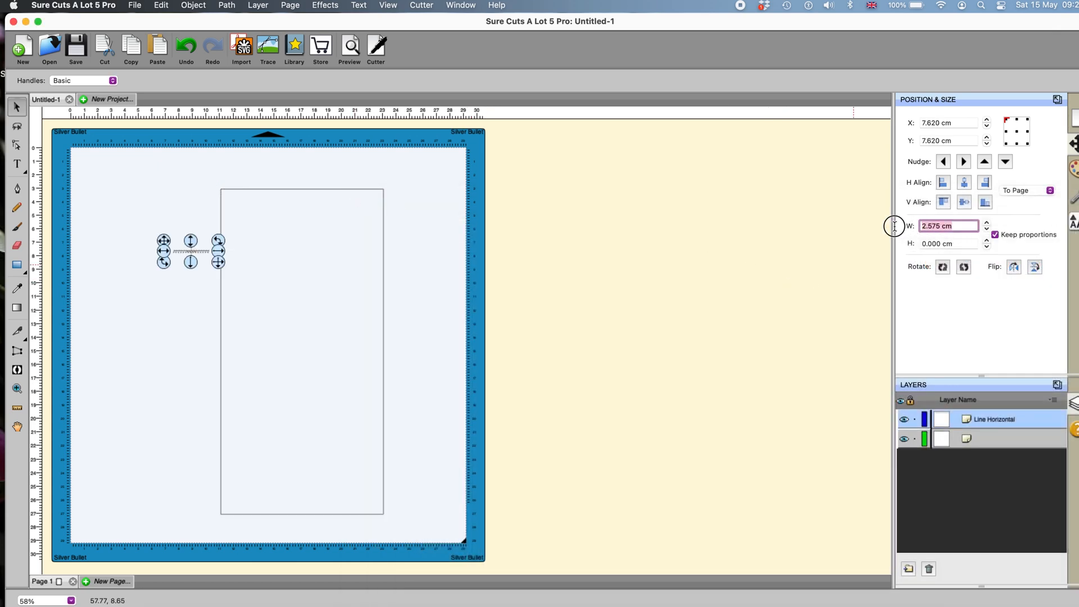
type("12")
key("Return")
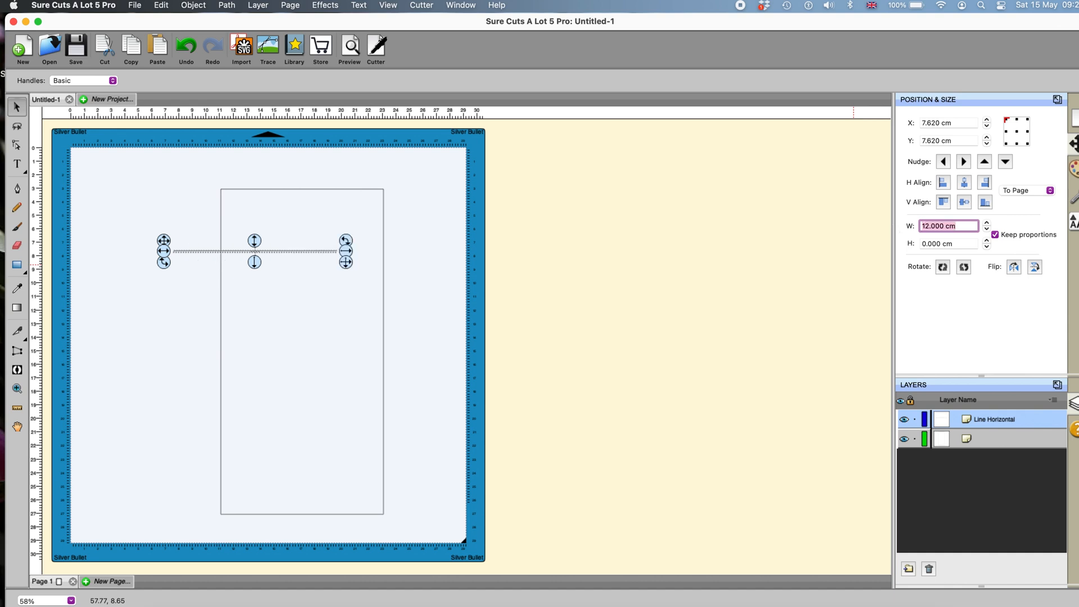
Select the rectangle and the line together and centre both on the page horizontally and vertically
left_click(420, 170)
left_click_drag(126, 164, 484, 557)
left_click(964, 182)
left_click(964, 201)
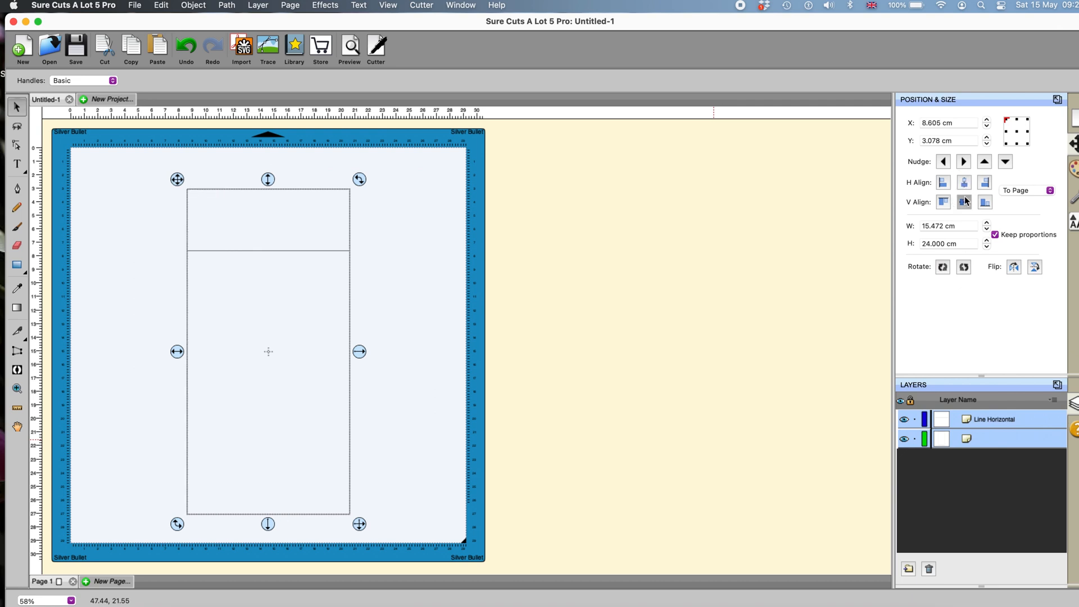
left_click(447, 346)
Set the cut line type of both the rectangle and its horizontal centre line to Draw
left_click(350, 285)
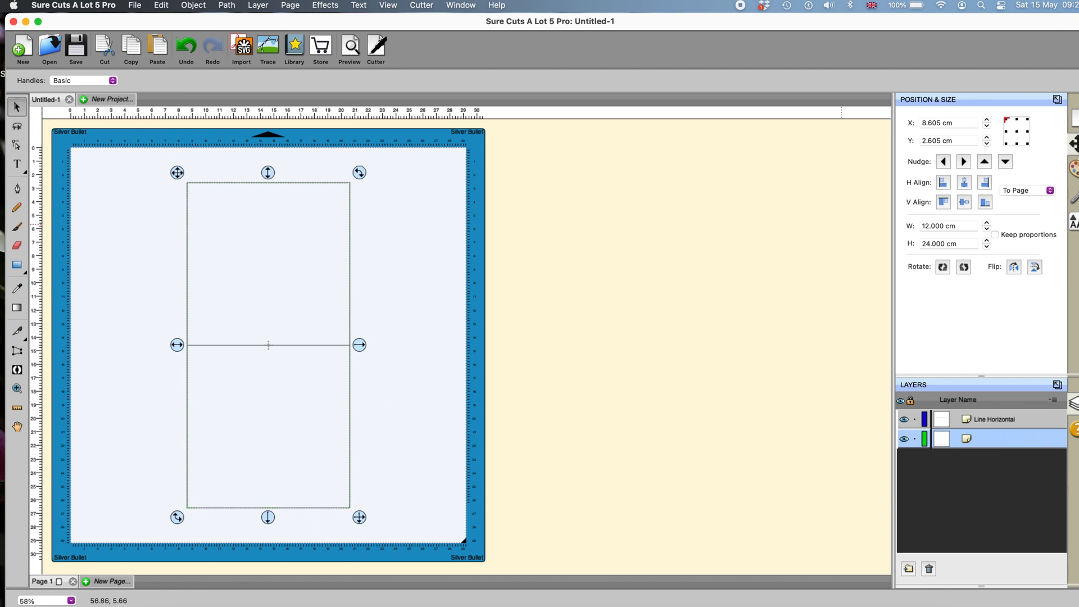
left_click(1076, 202)
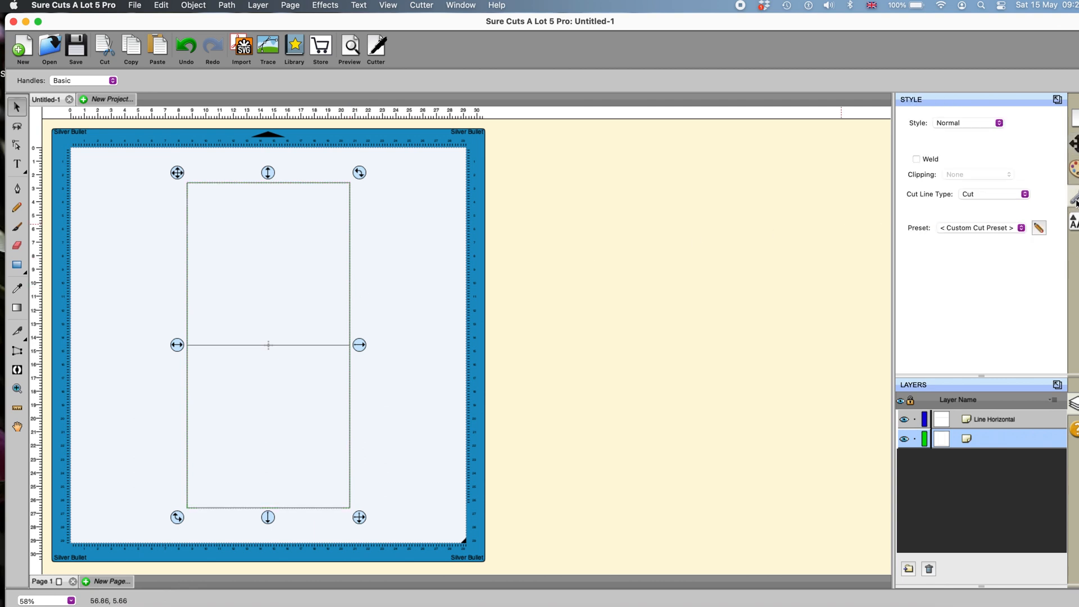
left_click(399, 353)
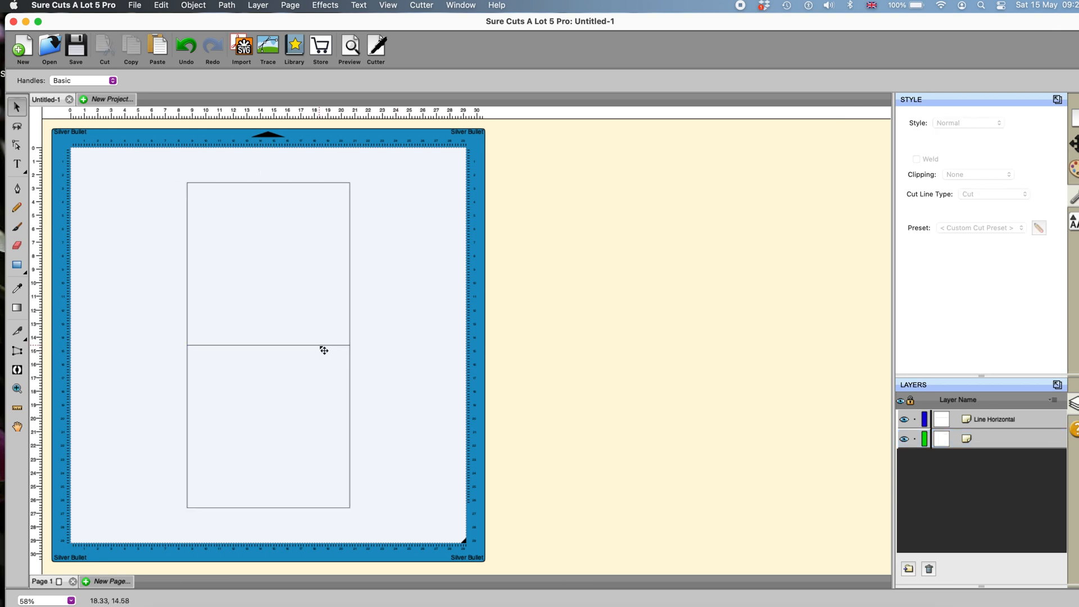
left_click(322, 348)
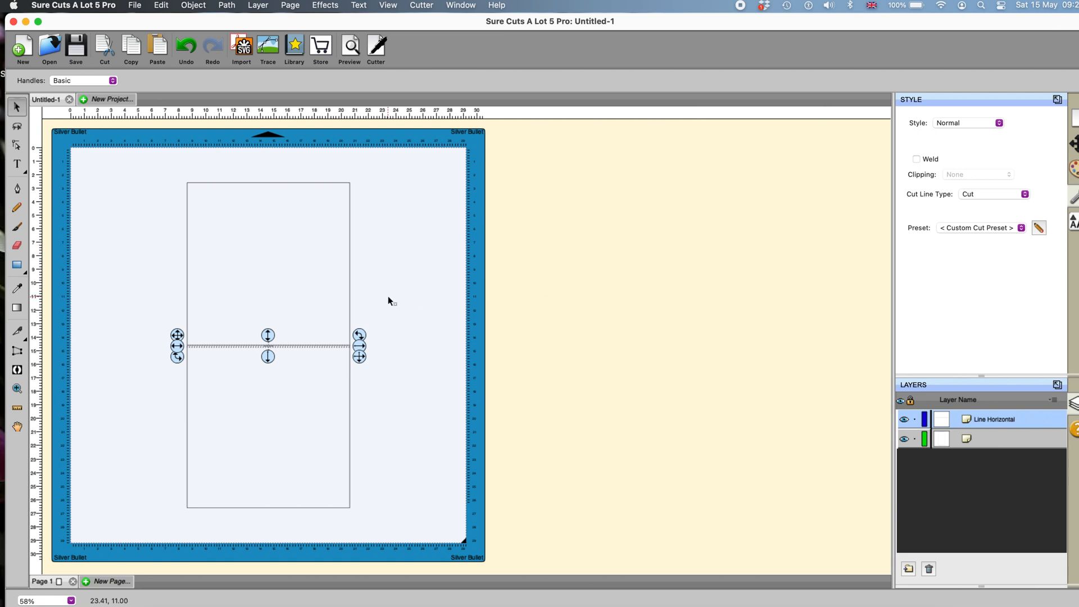
left_click_drag(119, 166, 419, 537)
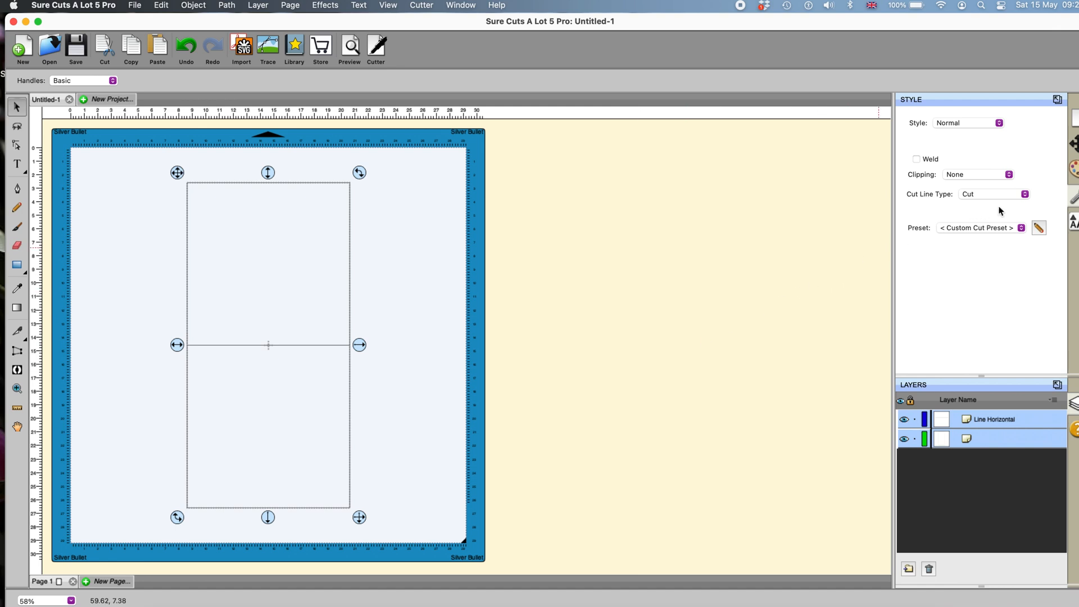
left_click(1024, 196)
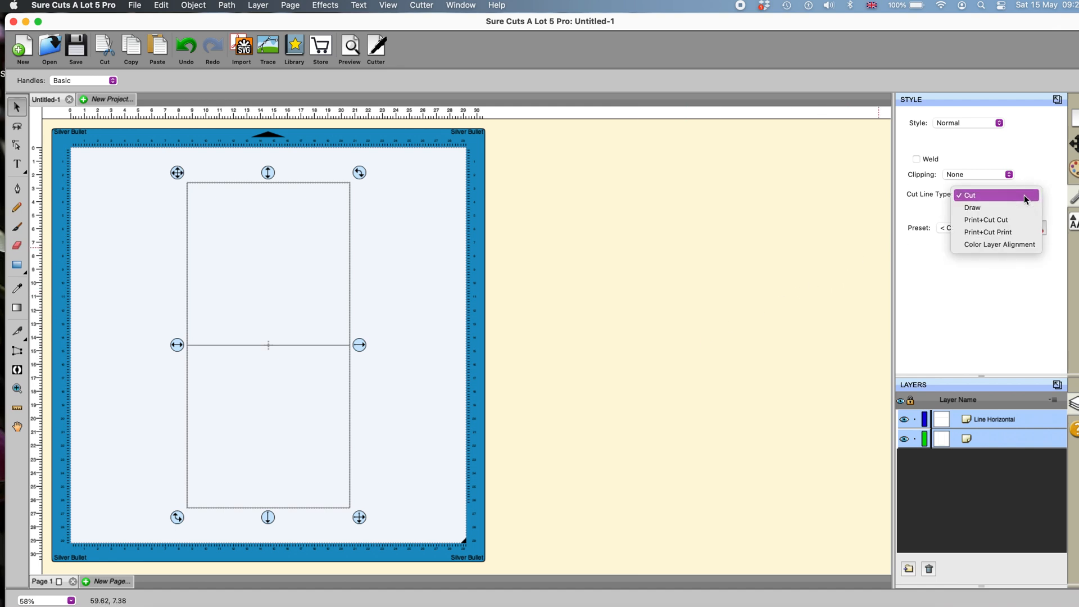
left_click(978, 206)
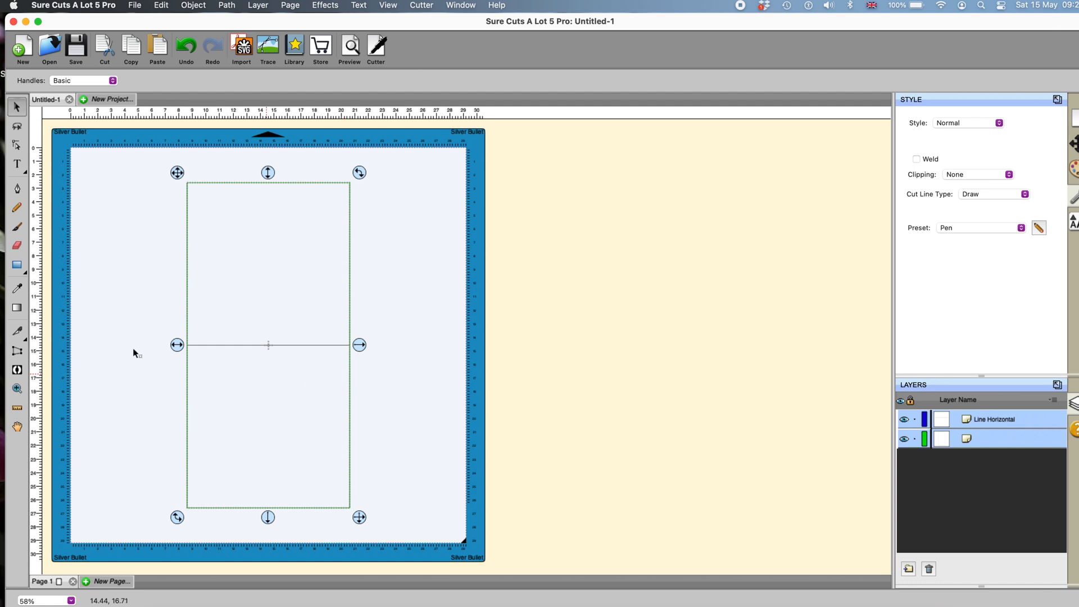
left_click(440, 357)
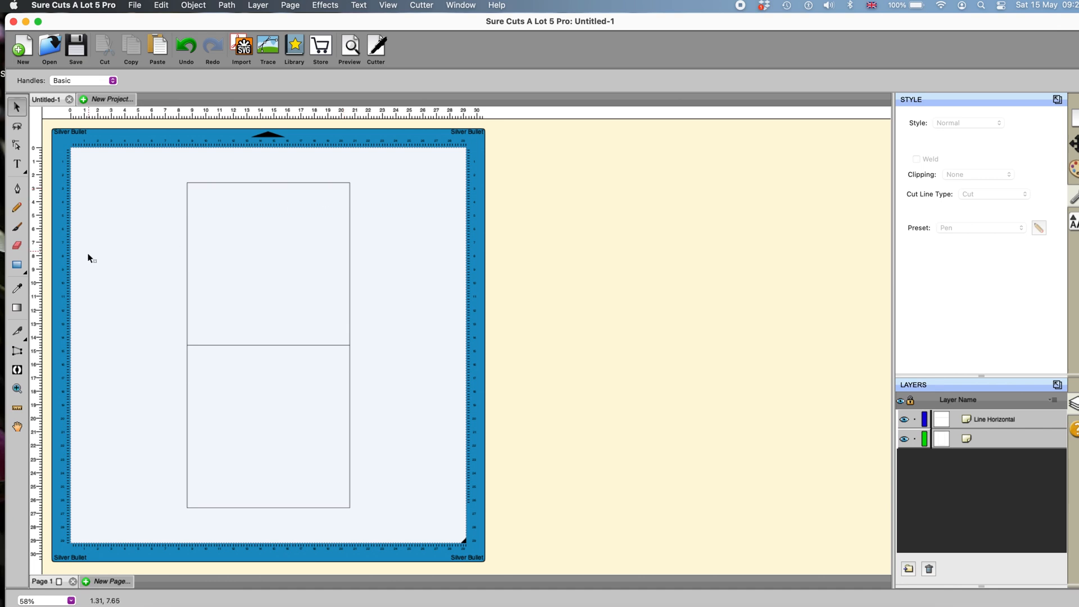
Draw a second rectangle about 12.7 cm wide and 12.8 cm high beside the mat
left_click(21, 268)
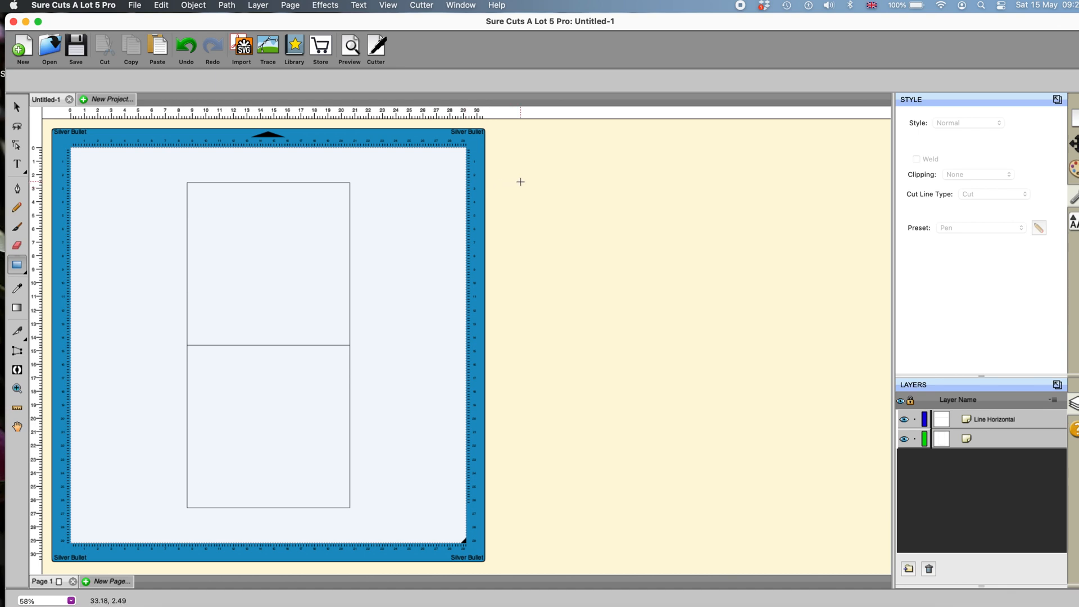
left_click_drag(521, 182, 703, 229)
left_click_drag(695, 280, 692, 354)
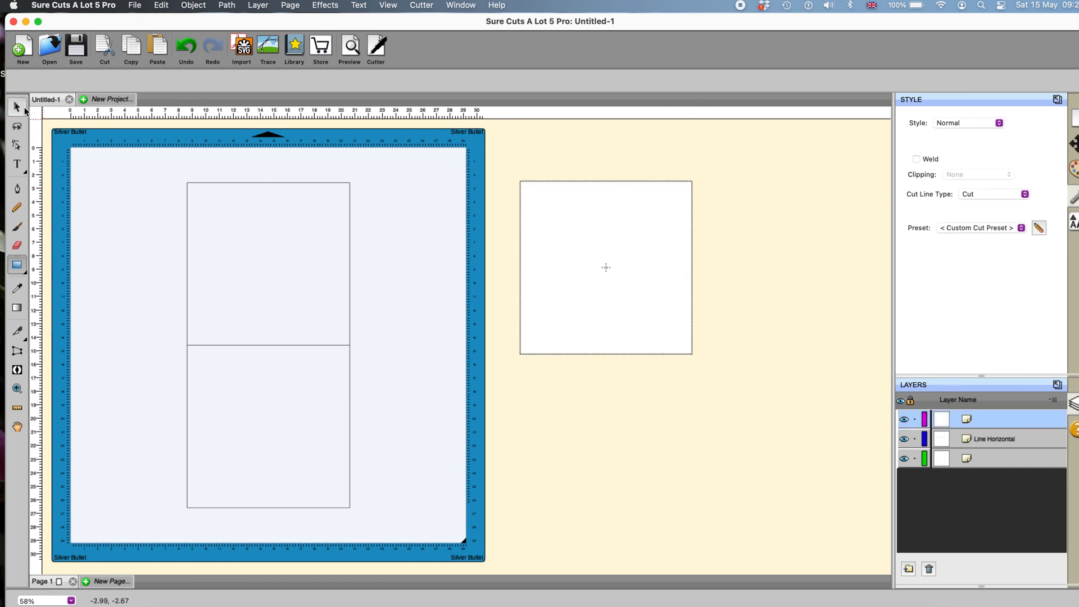
left_click(19, 107)
Set the second rectangle's width to 15 cm and its height to 15 cm with proportions kept
left_click(1074, 144)
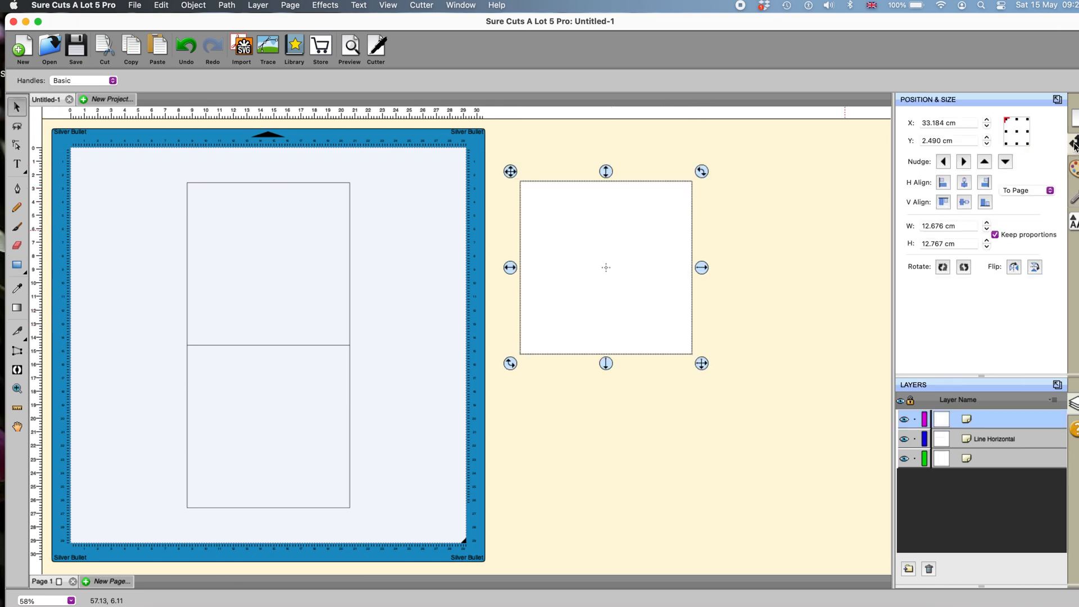
left_click(961, 225)
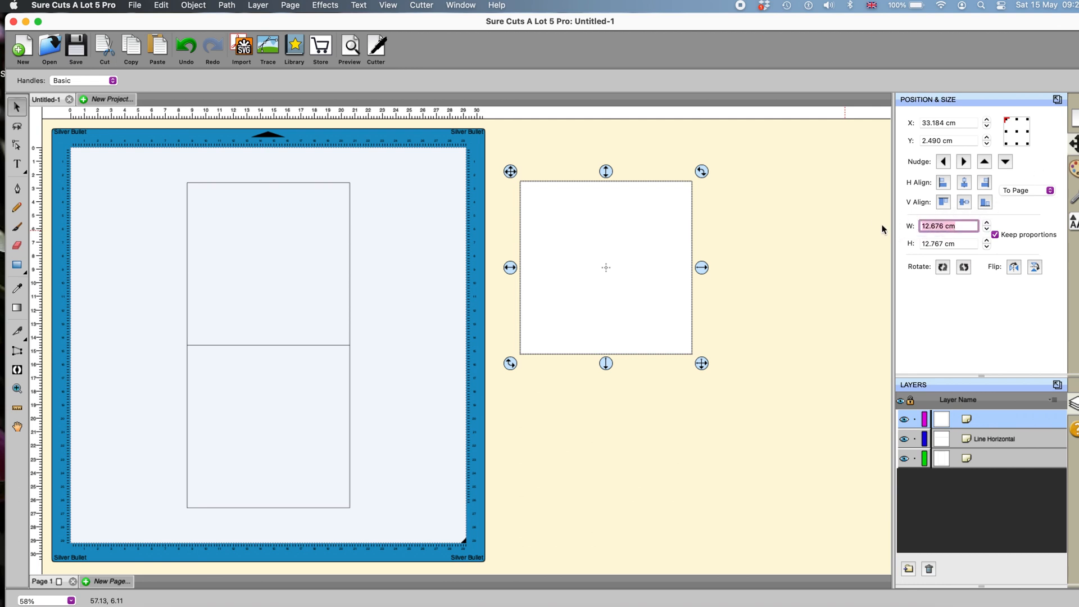
type("15")
left_click_drag(959, 244, 887, 244)
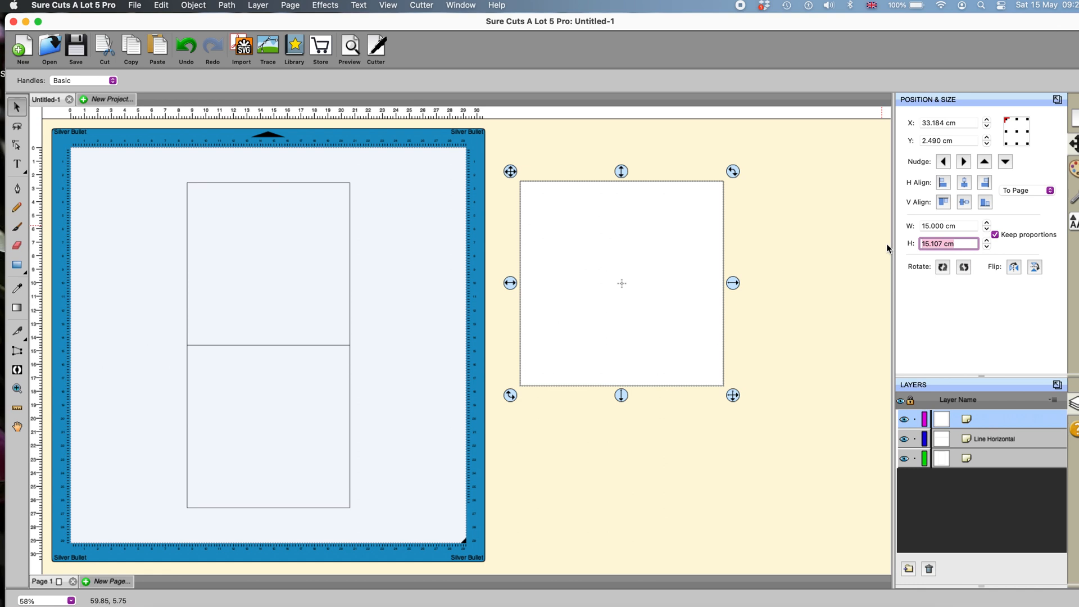
type("15")
key("Return")
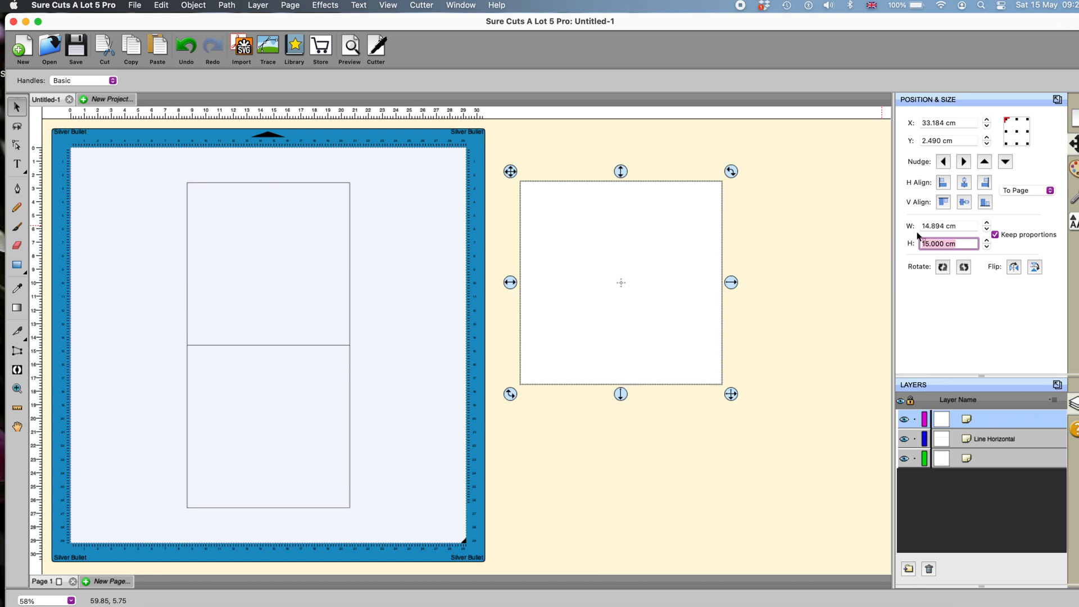
Turn off proportional scaling for the second rectangle and set its width to 15 cm
left_click(996, 233)
triple_click(970, 225)
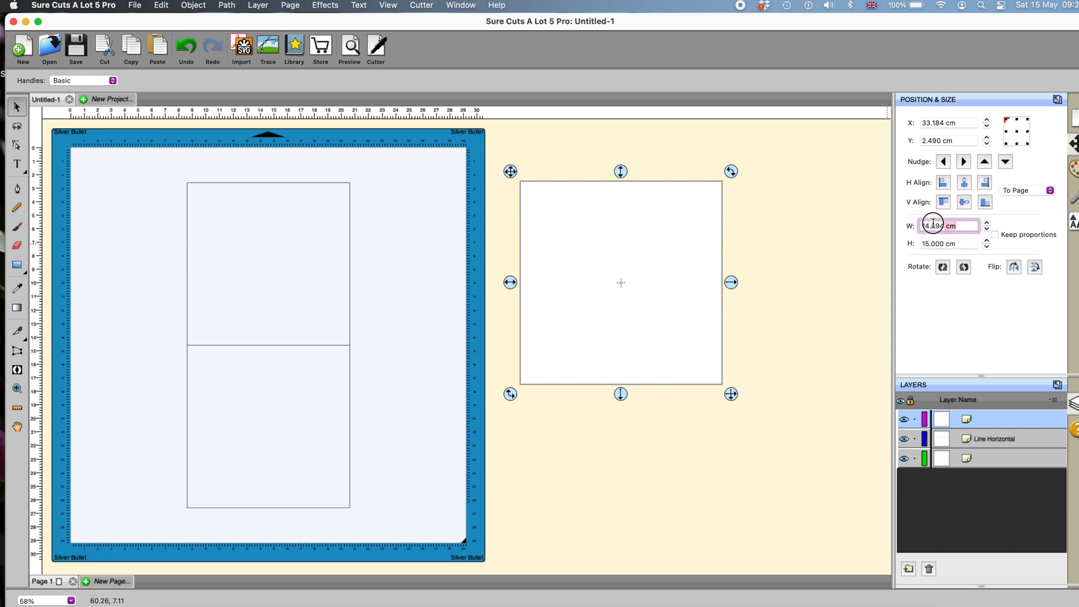
type("13")
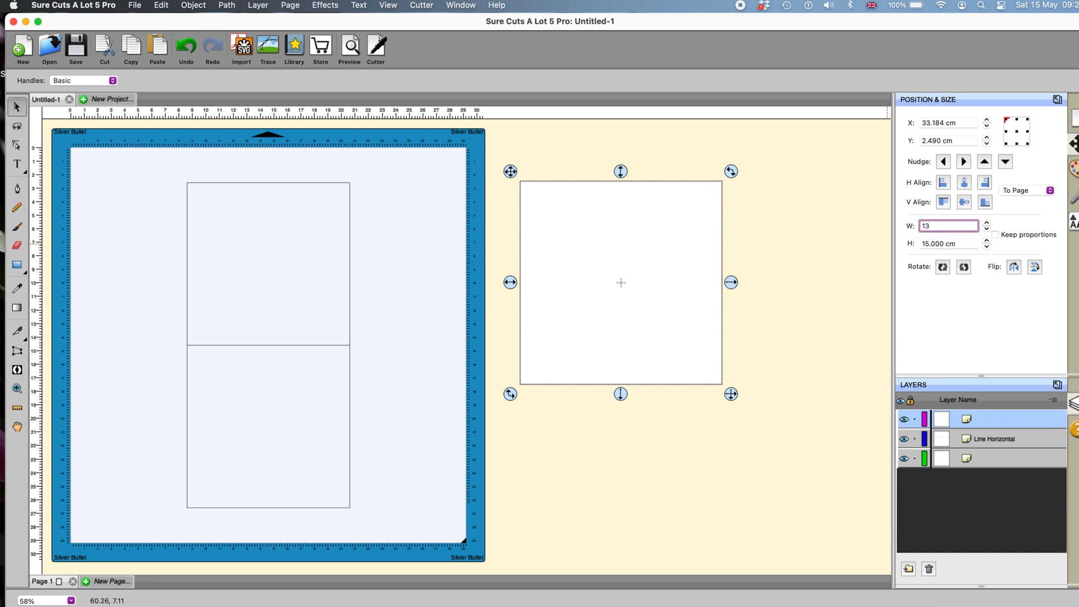
type("5")
key("Return")
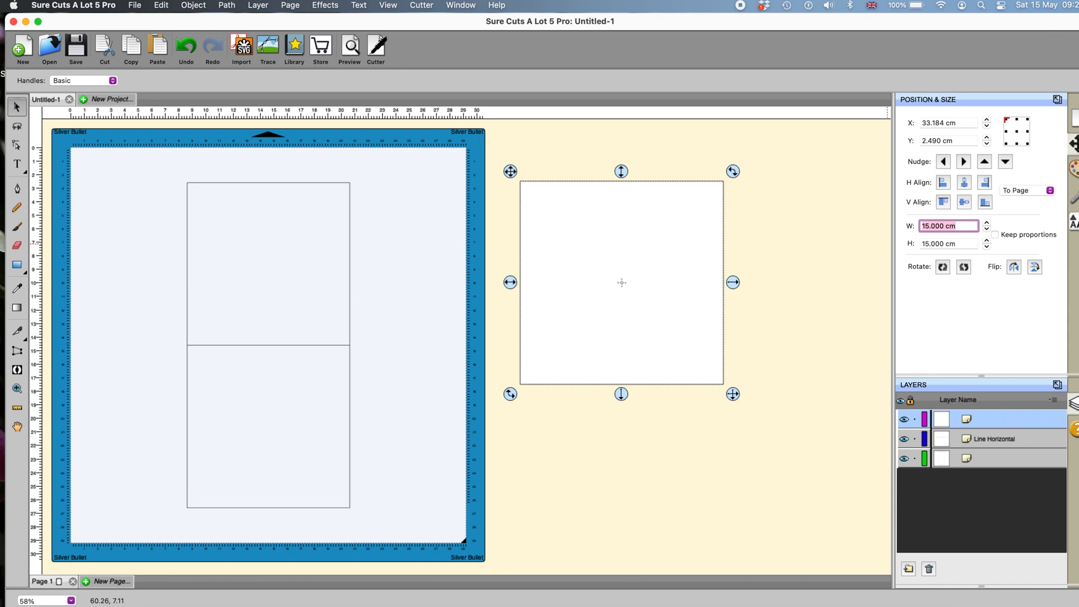
Remove the 15 cm square's fill and move it onto the mat over the upper half of the tall rectangle
left_click(1075, 169)
left_click(978, 122)
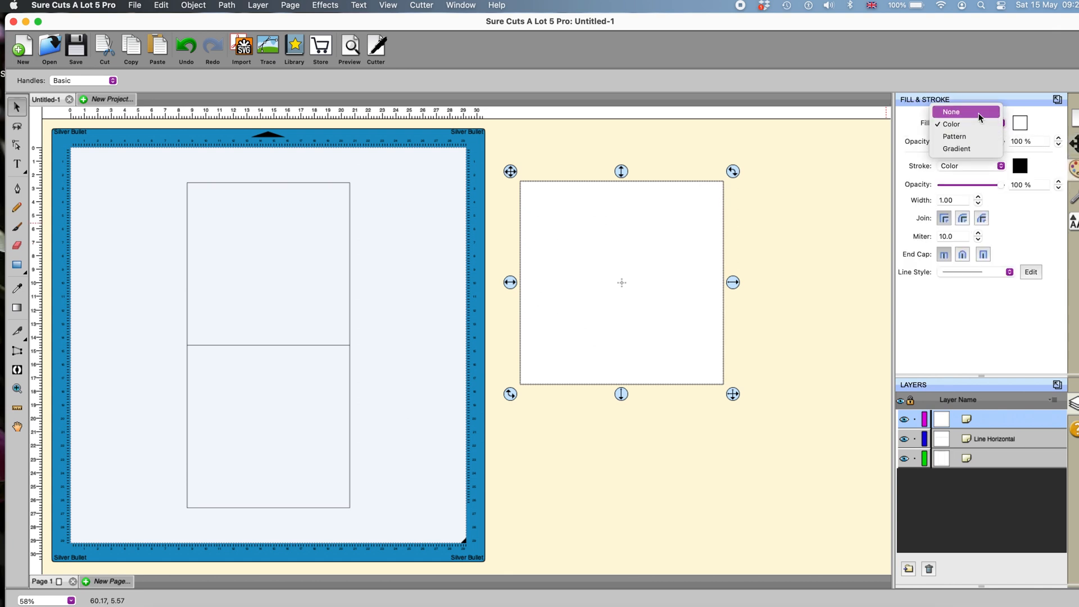
left_click(949, 111)
left_click_drag(706, 267, 356, 253)
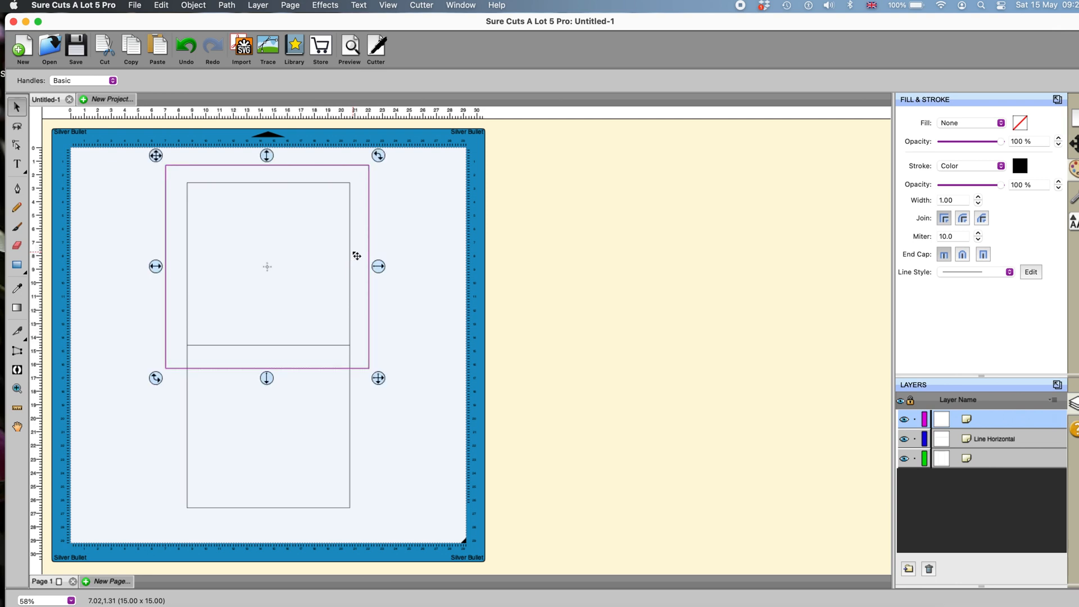
Select the square, the tall rectangle and the centre line together and centre them horizontally on the page
left_click_drag(108, 154, 450, 509)
left_click_drag(448, 558, 449, 558)
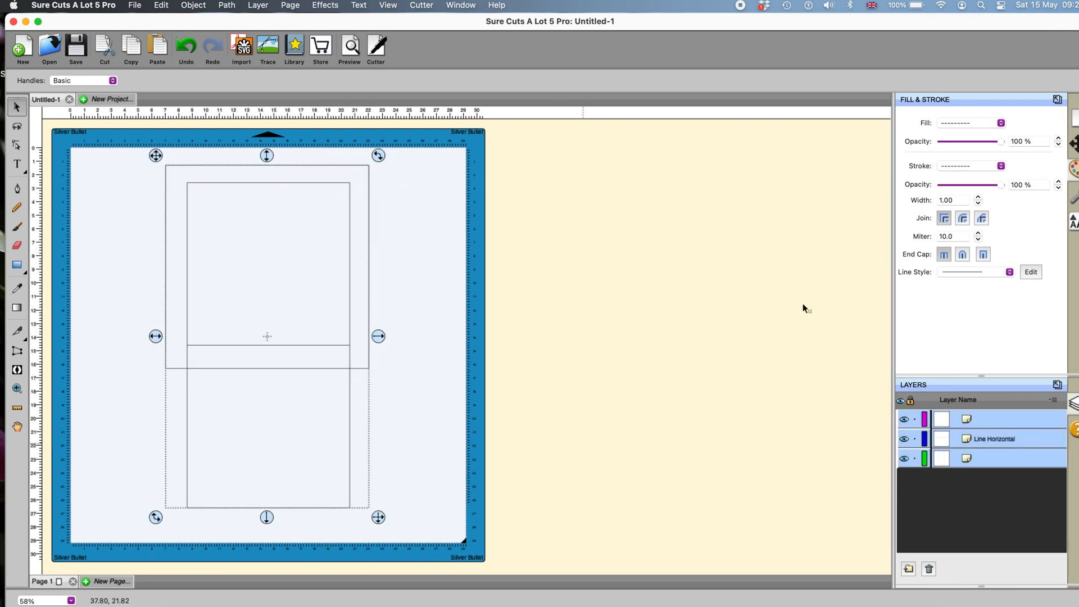
left_click(1076, 147)
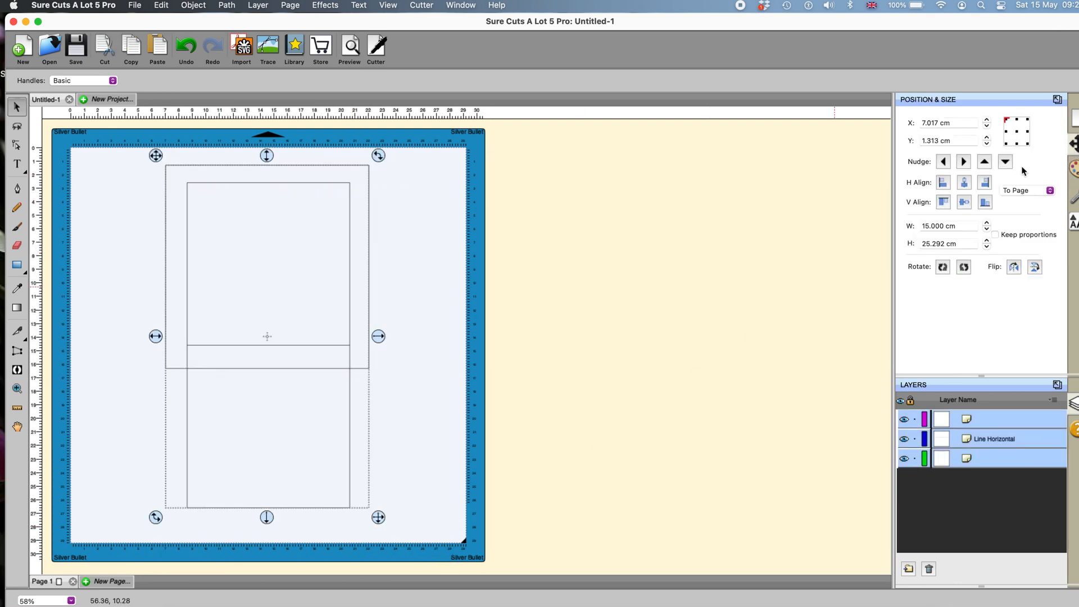
left_click(964, 186)
Change the alignment reference to To Selection, centre all three shapes horizontally on each other and deselect them
left_click(1049, 191)
left_click(1043, 203)
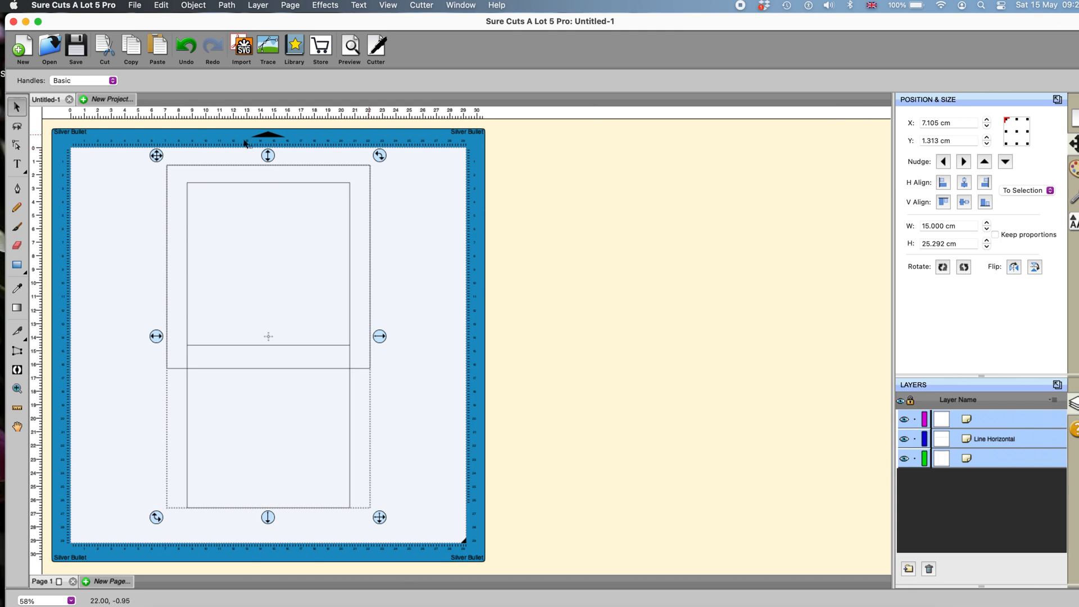
left_click_drag(105, 147, 478, 548)
left_click(965, 187)
left_click(402, 264)
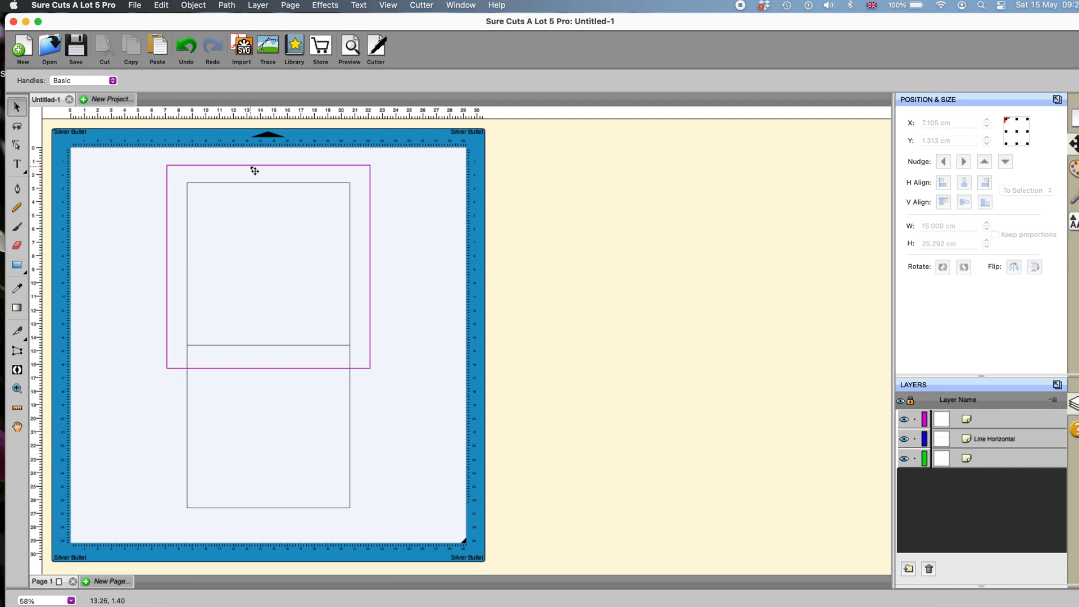
Nudge the 15 cm square up until its lower edge meets the tall rectangle's centre line
left_click(370, 316)
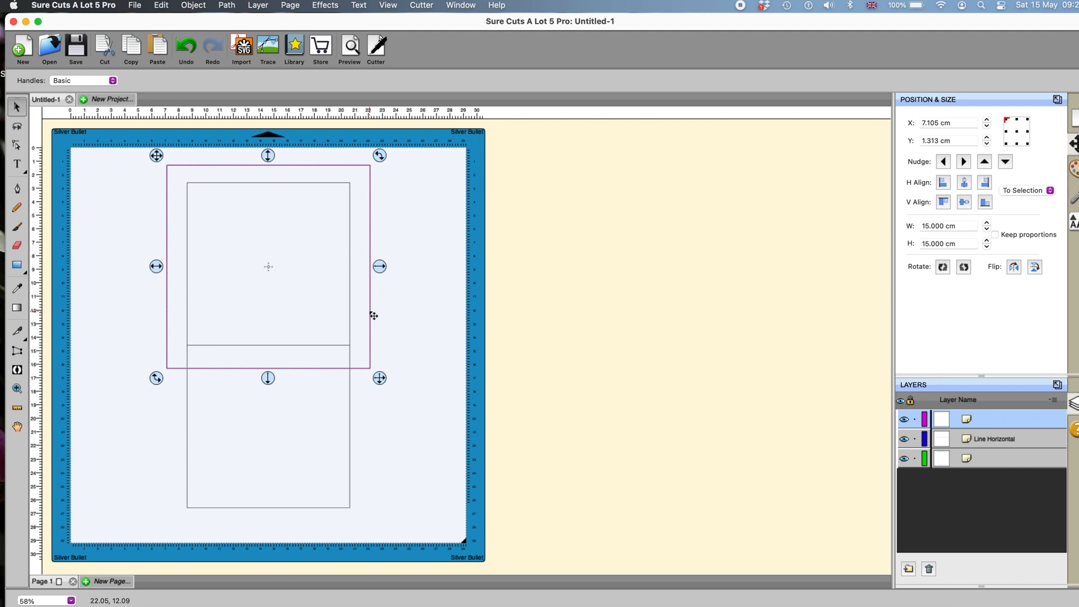
key("Up")
key("Up")
key("Up")
key("Up")
key("Up")
key("Up")
key("Up")
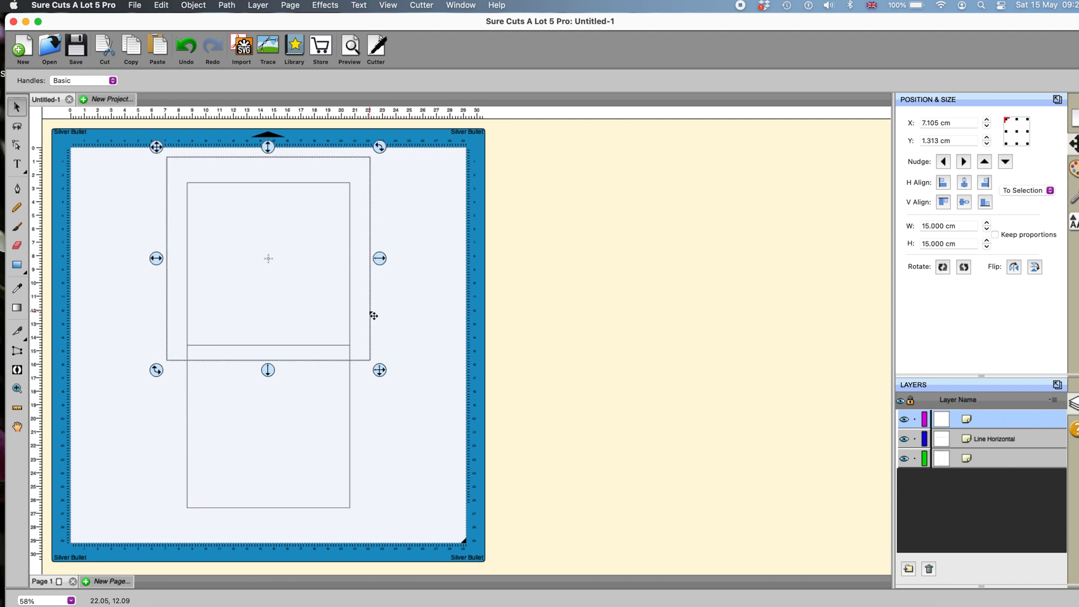
key("Up")
key("Up")
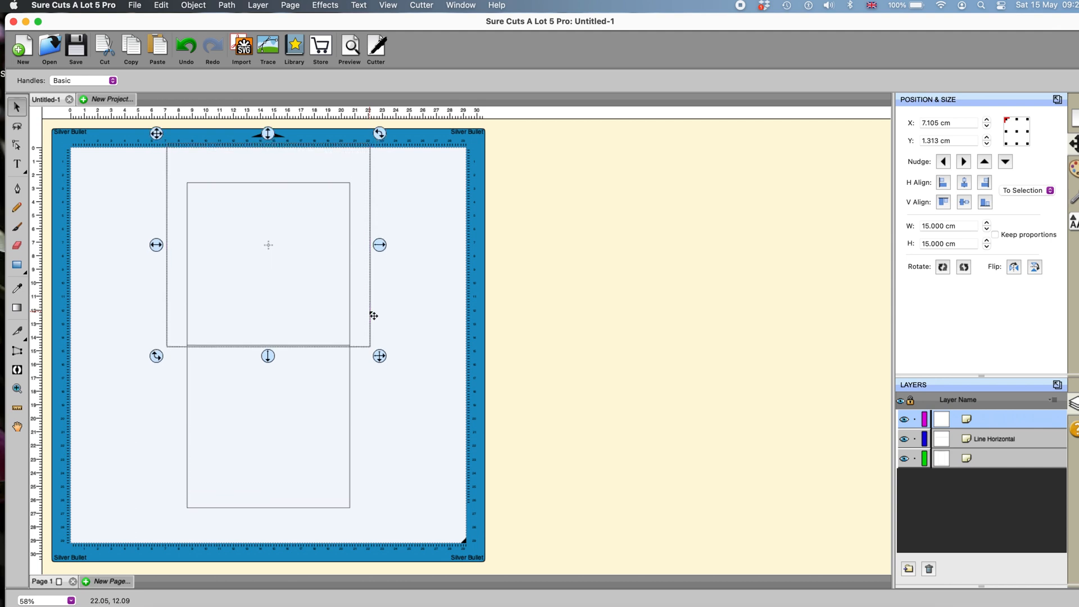
key("Up")
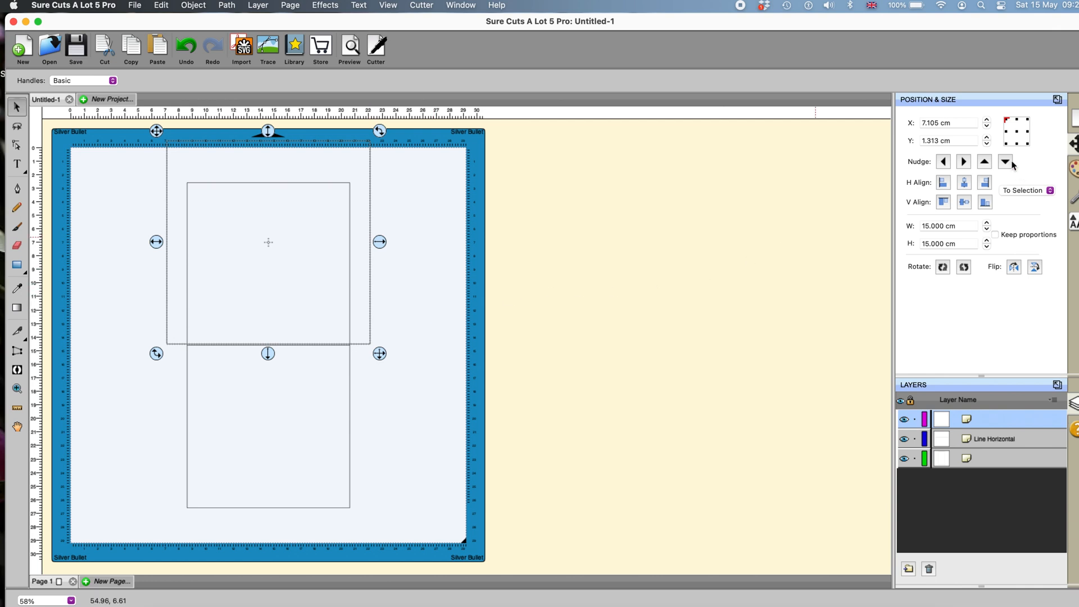
left_click(984, 162)
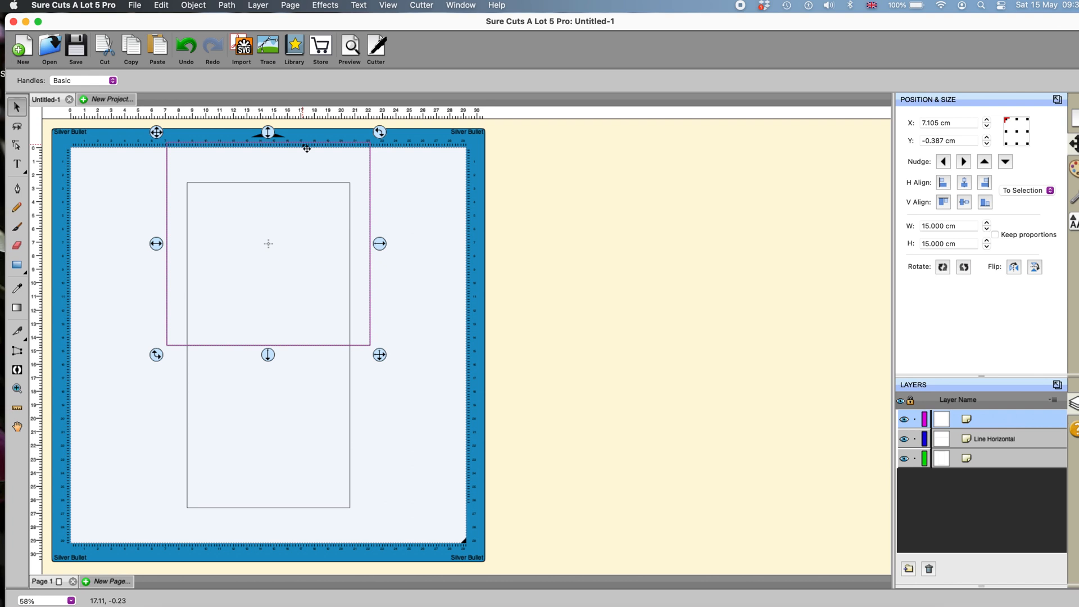
Nudge the 15 cm square back down onto the mat, to a Y position of about 1.2 cm
key("Down")
key("Down")
key("Down")
key("Down")
key("Down")
key("Down")
key("Down")
key("Down")
key("Down")
key("Down")
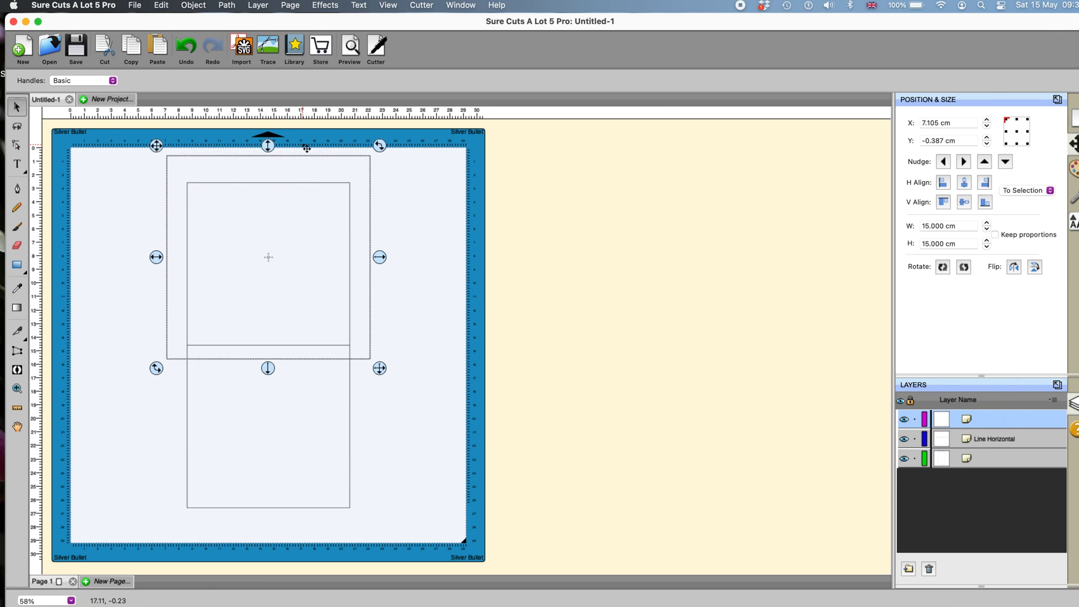
key("Down")
key("Down")
key("Down")
key("Down")
key("Down")
key("Down")
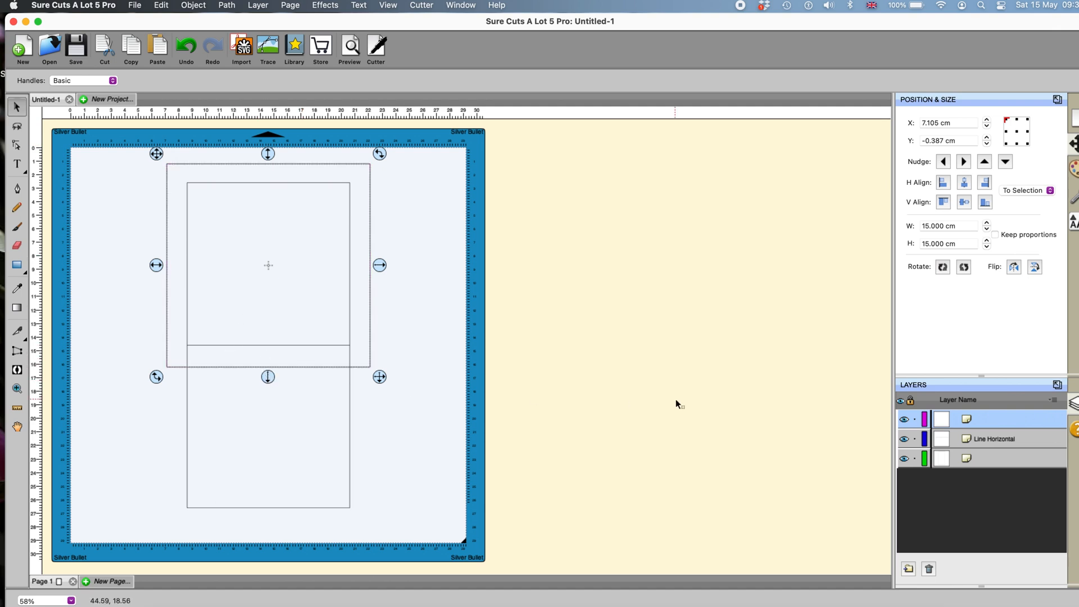
Reduce the square's height to 13.25 cm and nudge it down to Y 1.313 cm so its lower edge meets the centre line
left_click(987, 248)
left_click(987, 248)
left_click(987, 247)
left_click(987, 248)
left_click(987, 247)
left_click(987, 248)
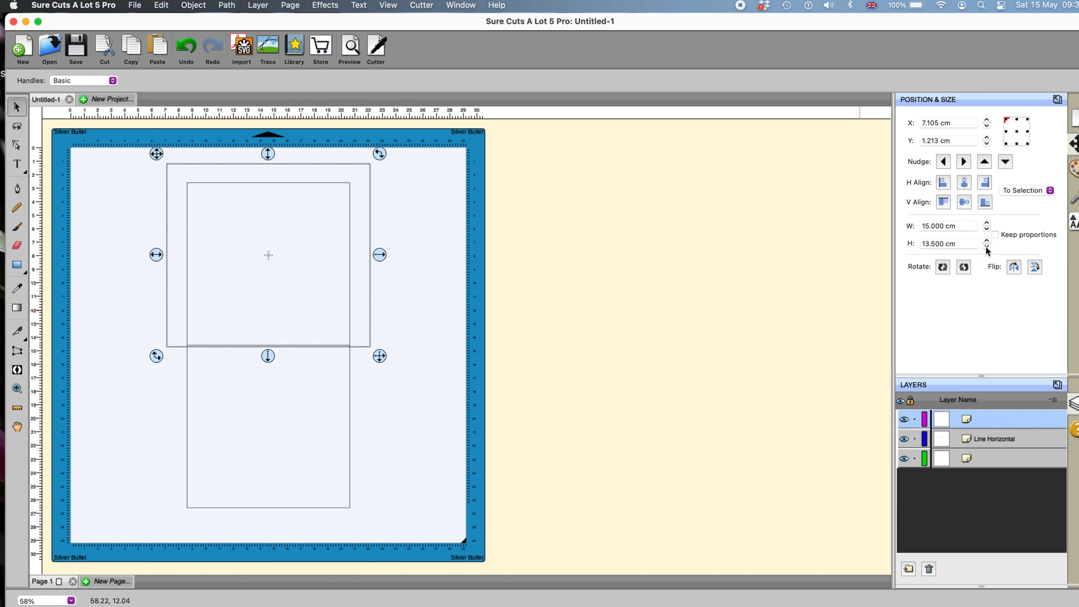
left_click(987, 248)
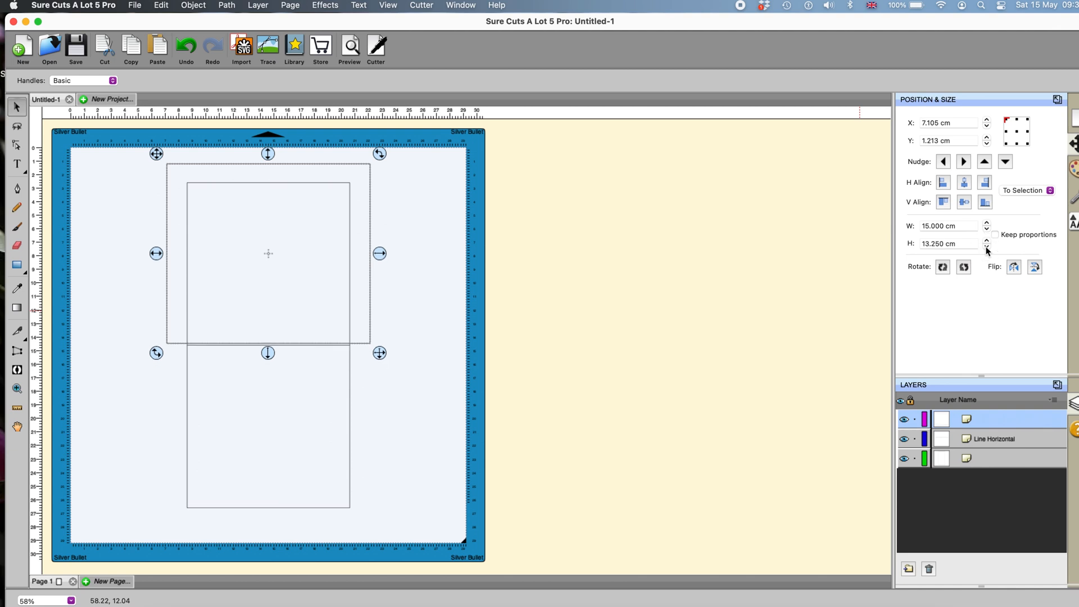
left_click(1006, 162)
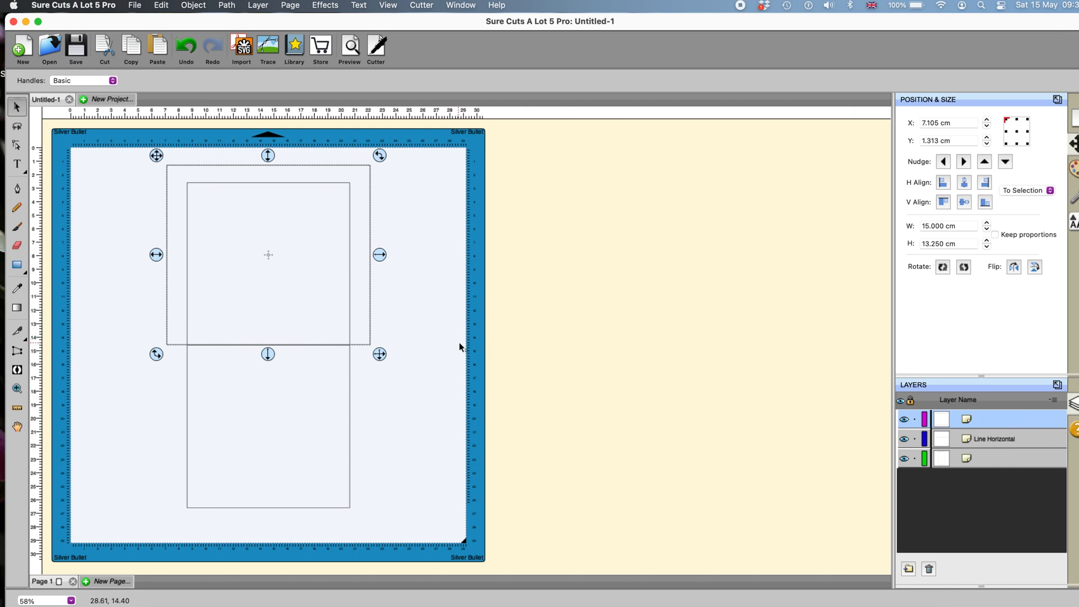
left_click(443, 340)
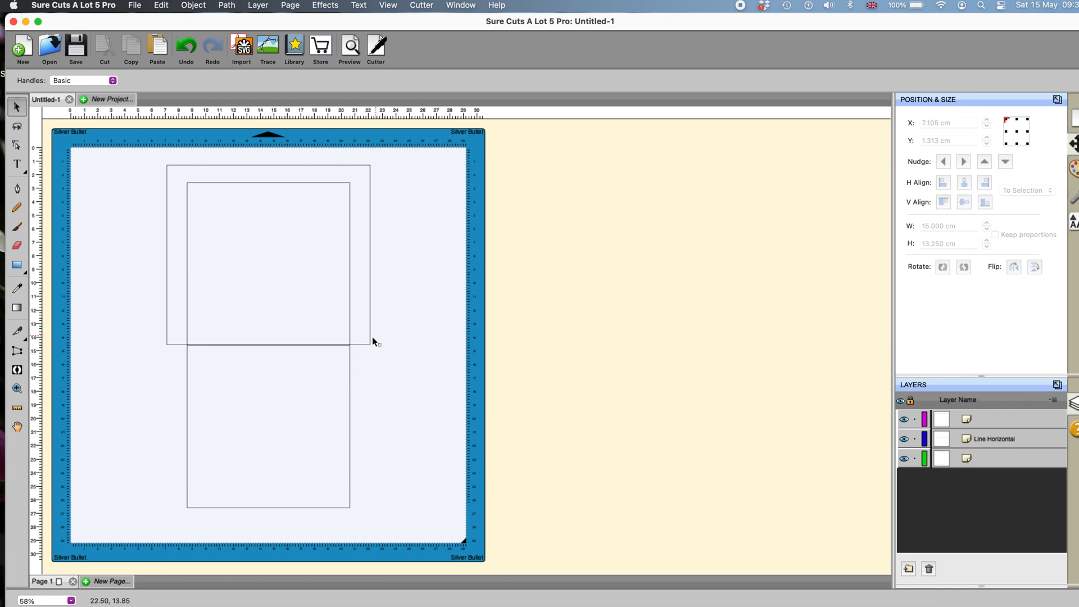
Draw a rectangle about 6.3 by 2.2 cm beside the tall rectangle's lower half and place a copy on the opposite side
left_click(16, 267)
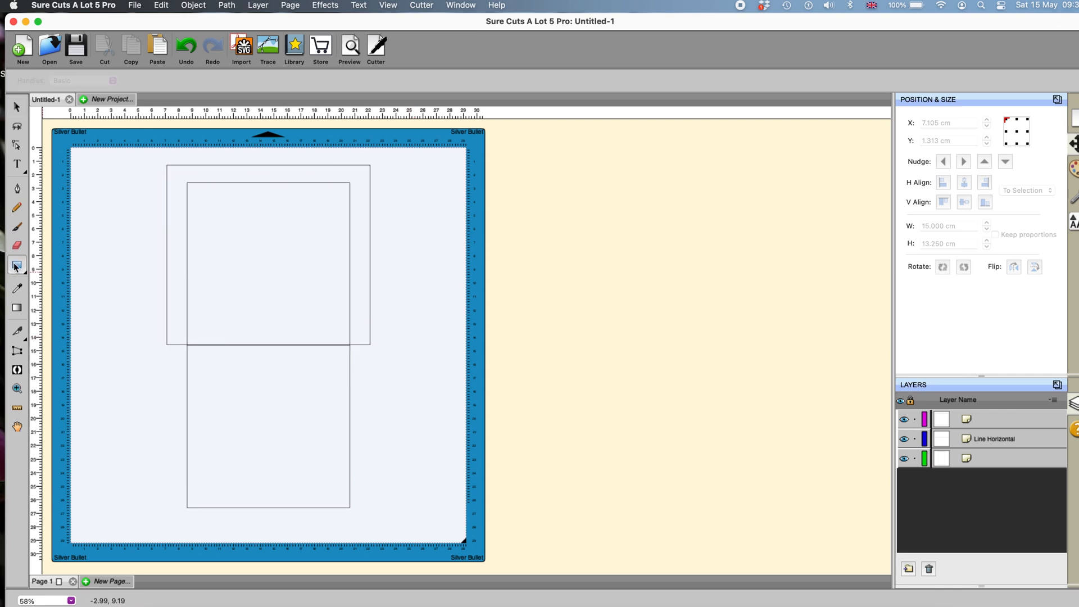
left_click_drag(130, 371, 174, 401)
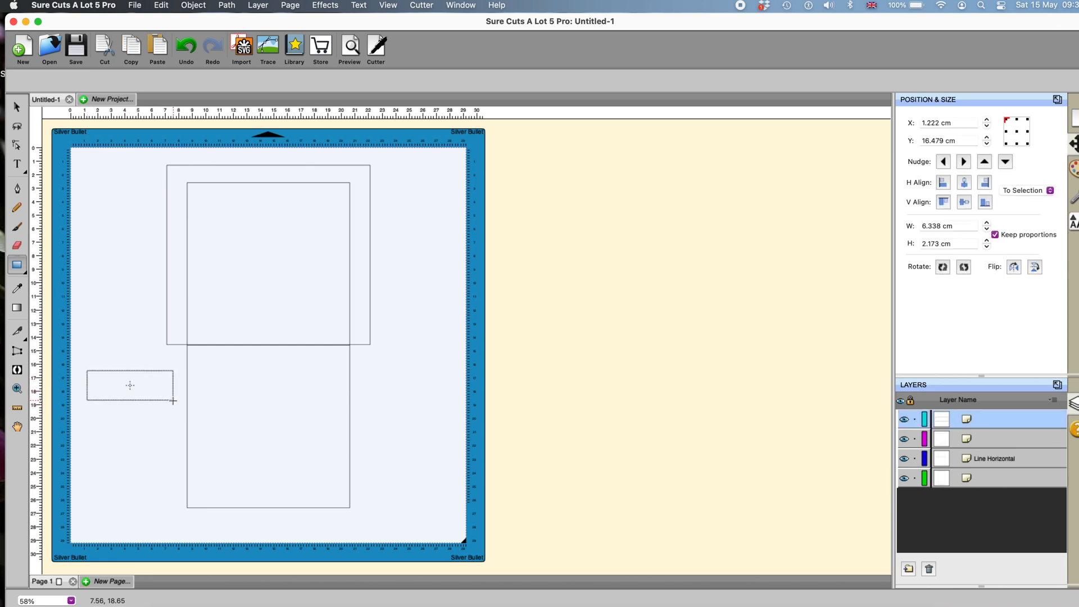
left_click(17, 107)
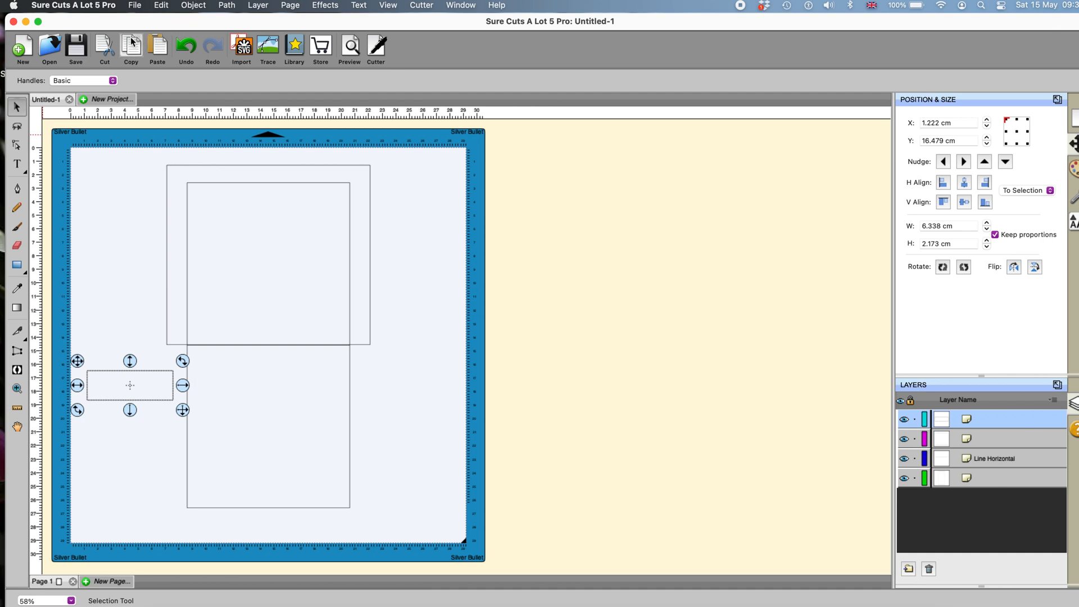
left_click(152, 42)
left_click_drag(154, 390, 441, 402)
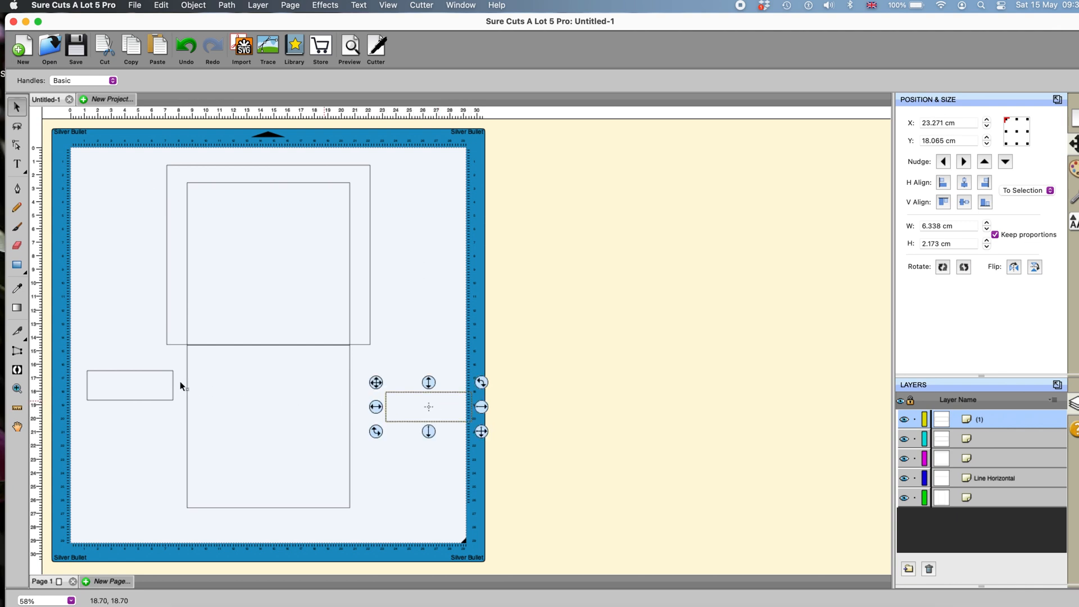
Rotate the original small rectangle clockwise and its copy counterclockwise so they slant diagonally in opposite directions
left_click(174, 382)
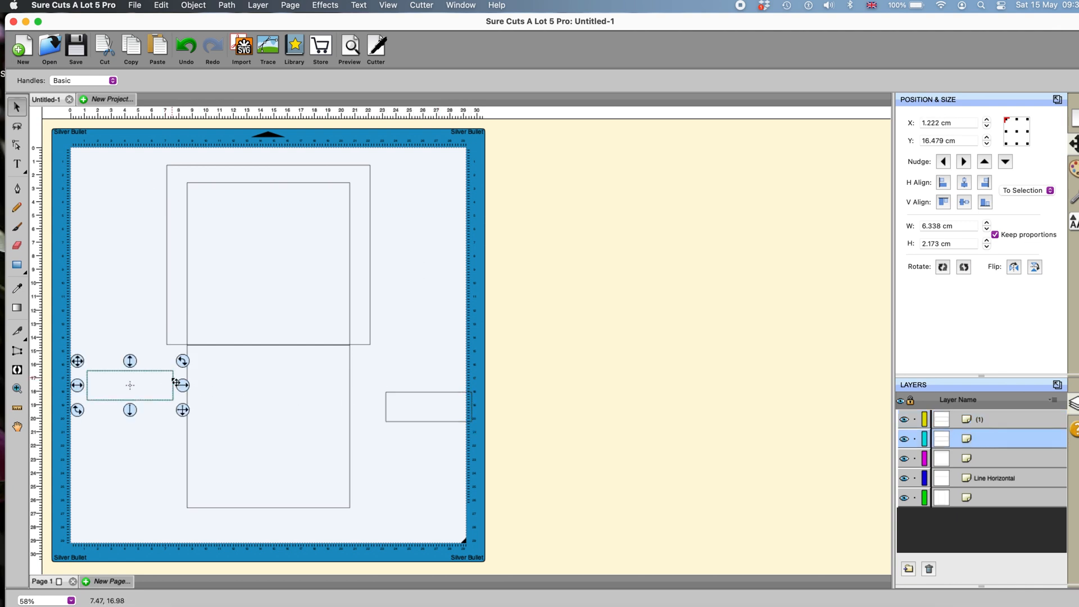
left_click(943, 268)
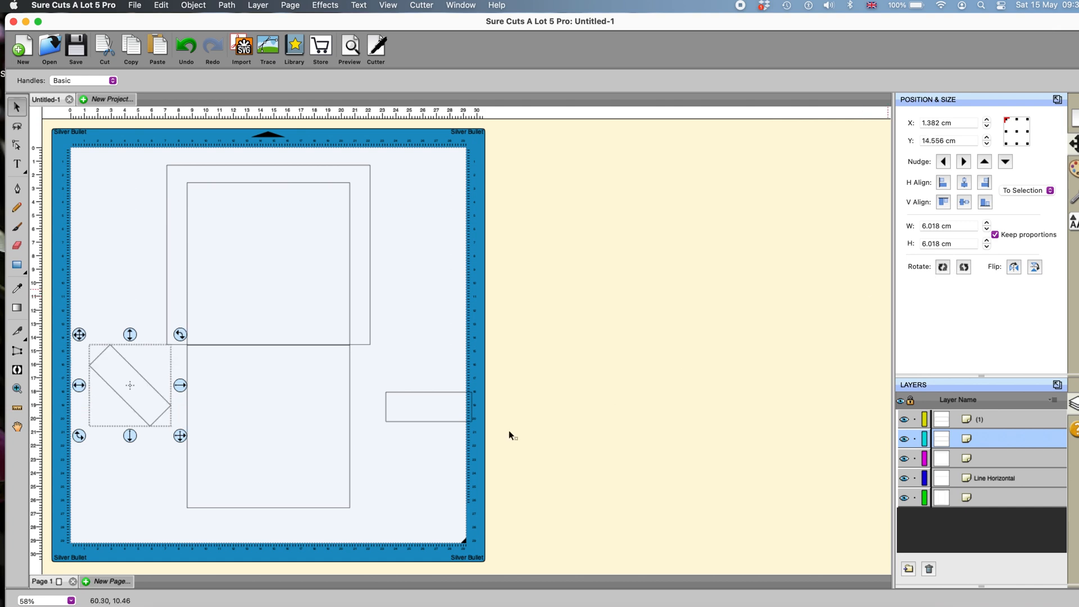
left_click(451, 398)
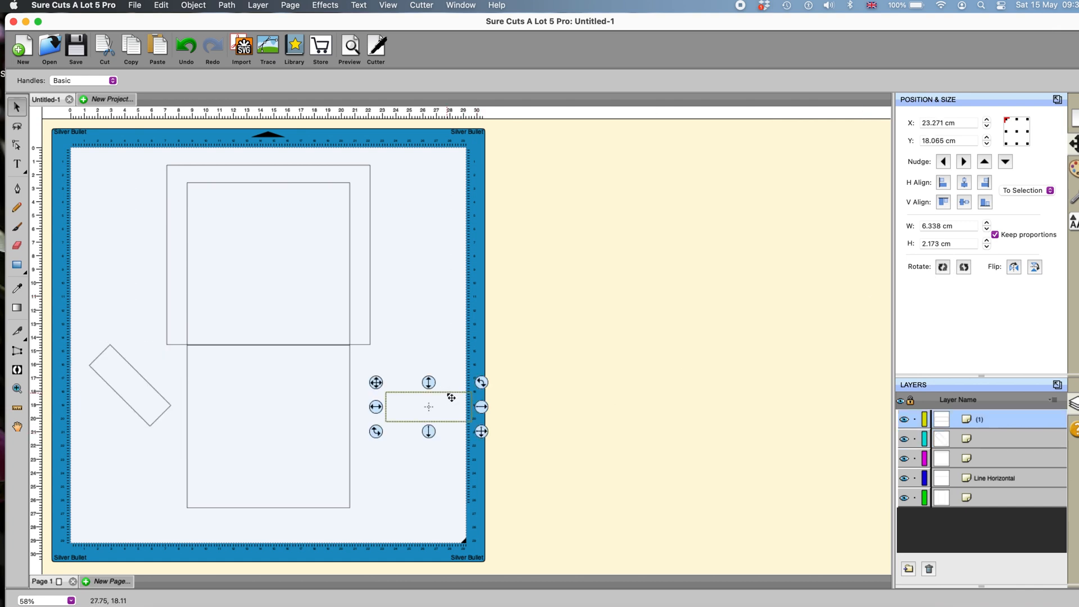
left_click(964, 267)
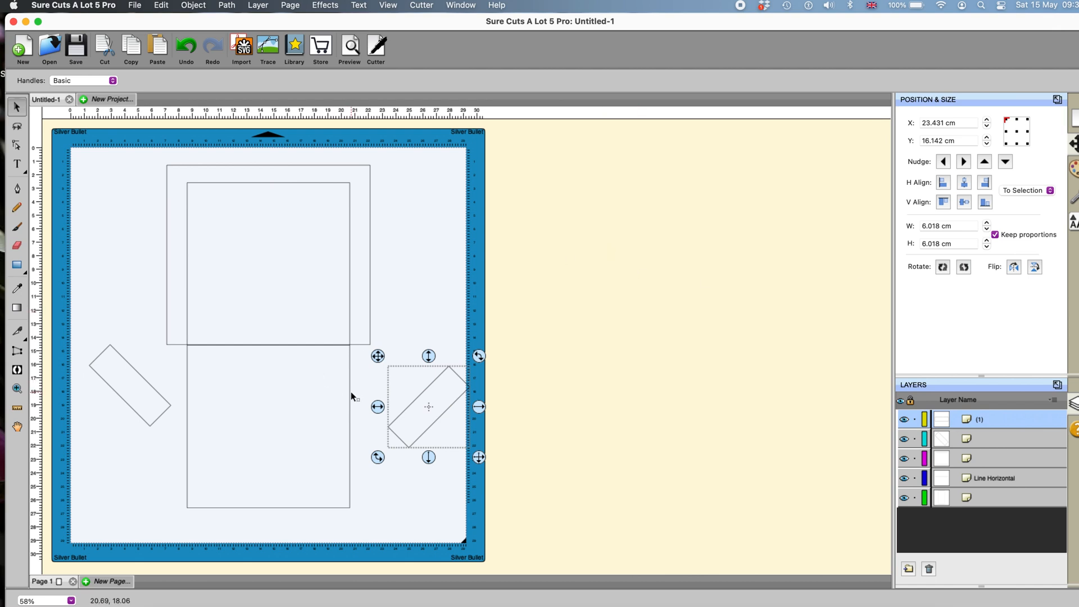
Lock the 12 by 24 cm rectangle together with its horizontal centre line
left_click_drag(174, 150, 362, 536)
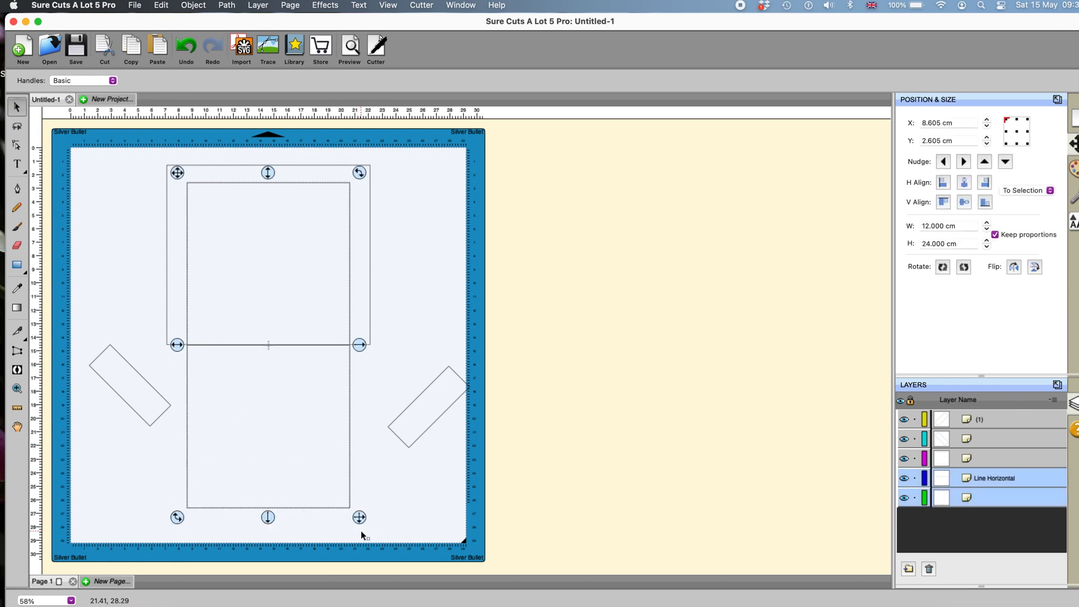
left_click(202, 7)
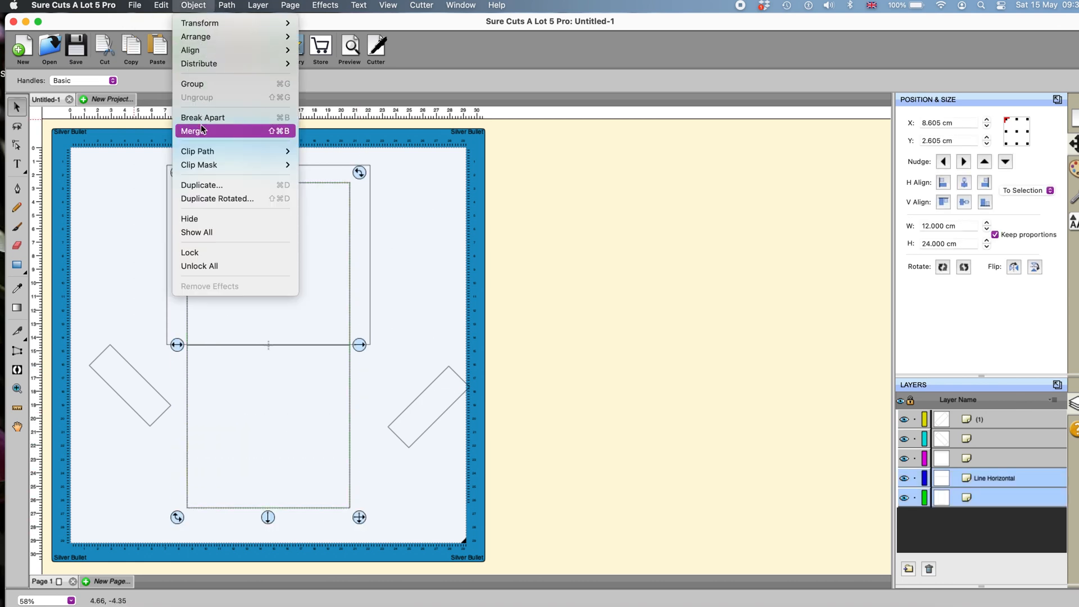
left_click(199, 251)
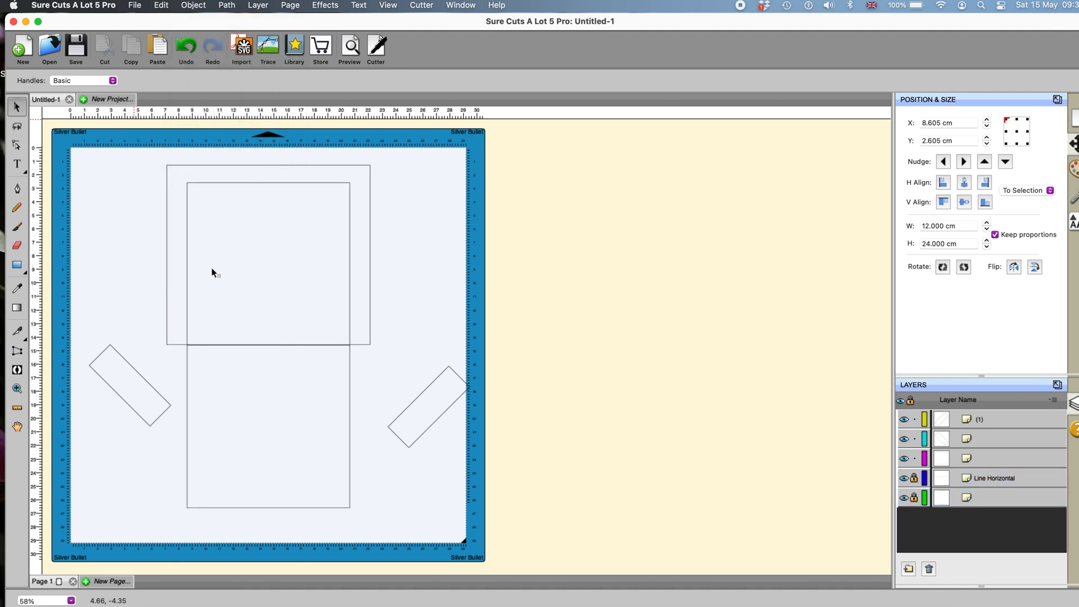
Move the two slanted rectangles over the two lower corners of the 15 cm wide rectangle
left_click(450, 408)
left_click_drag(449, 407, 387, 350)
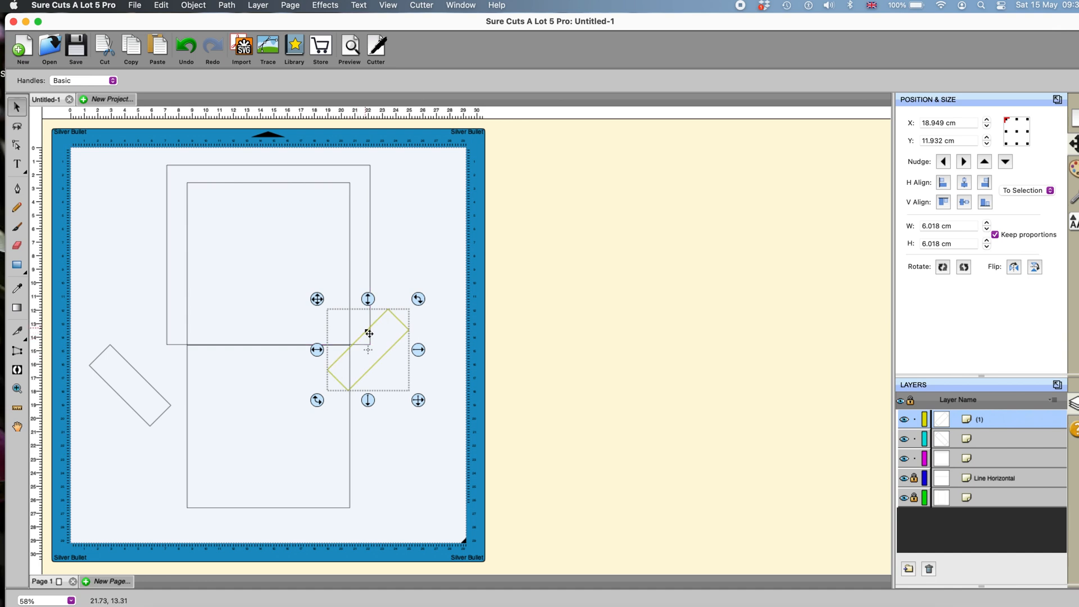
left_click_drag(139, 372, 177, 336)
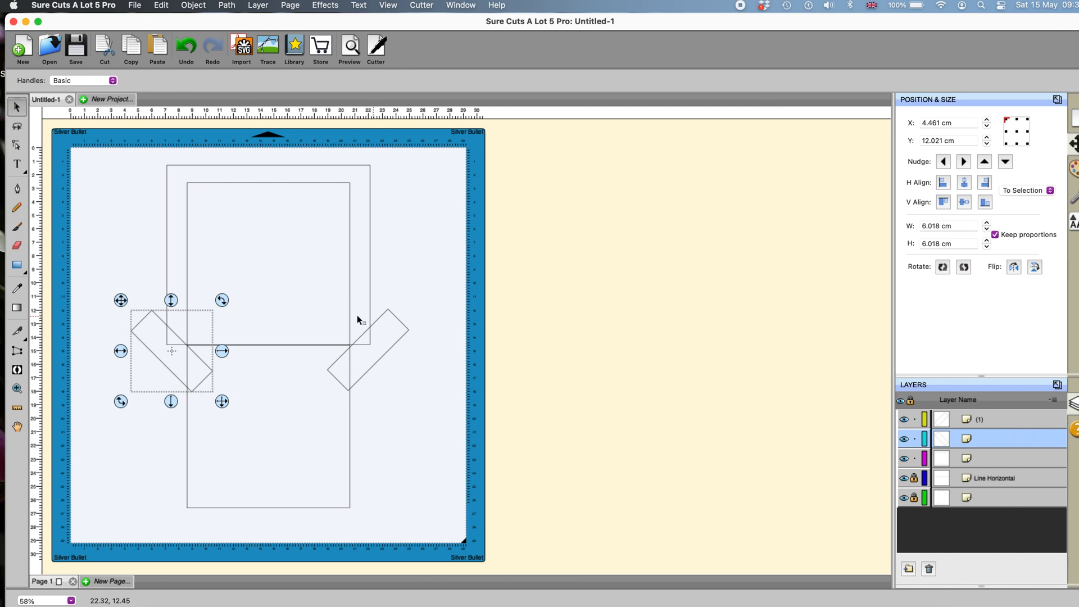
Group the two slanted rectangles and create a copy of the group
left_click_drag(85, 281, 463, 433)
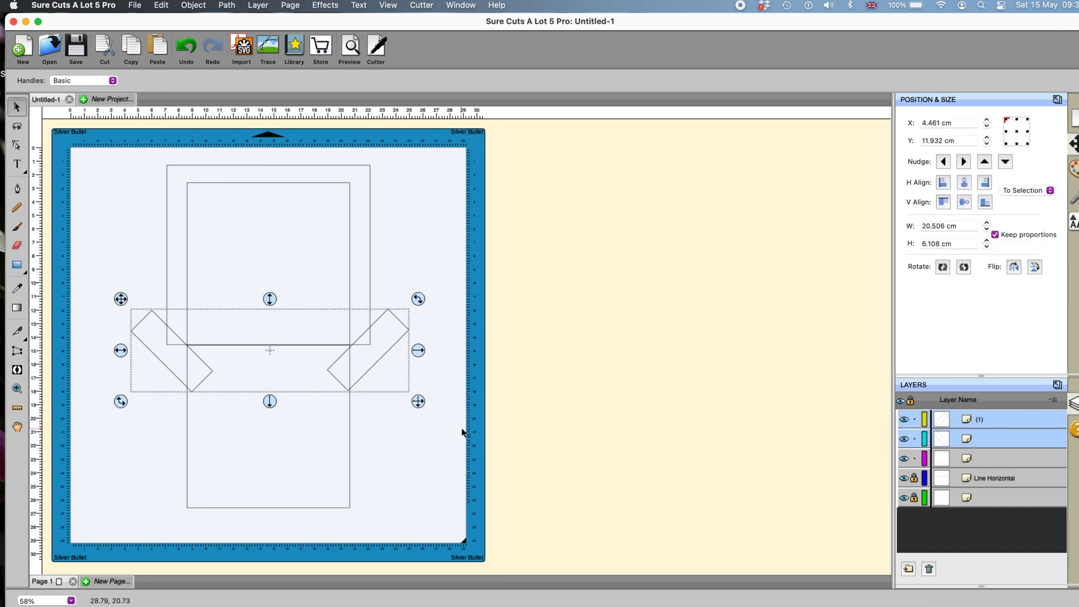
right_click(399, 391)
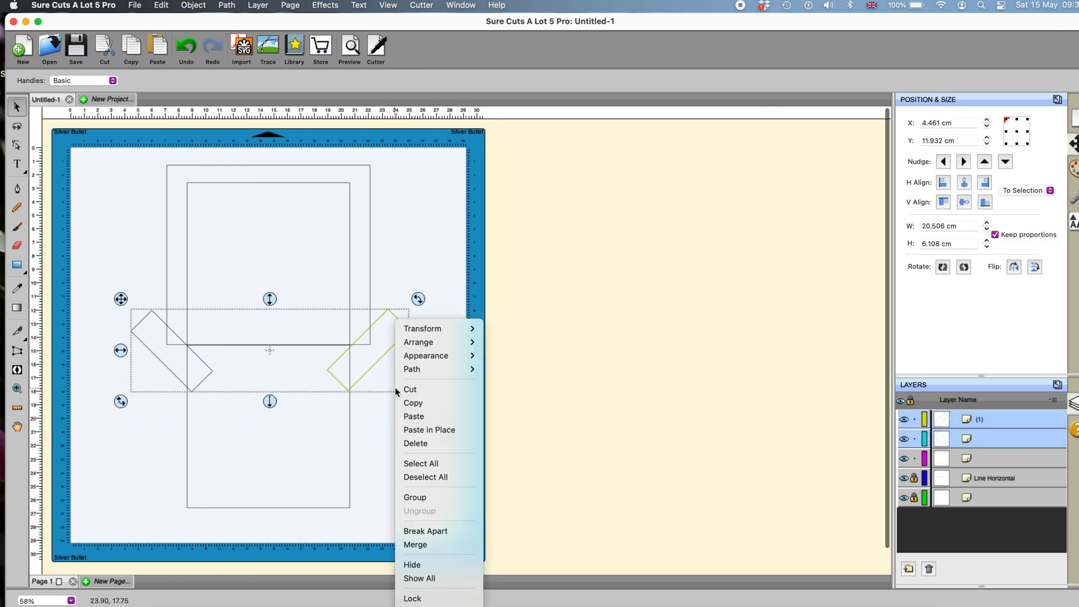
left_click(405, 501)
left_click(132, 48)
left_click(157, 48)
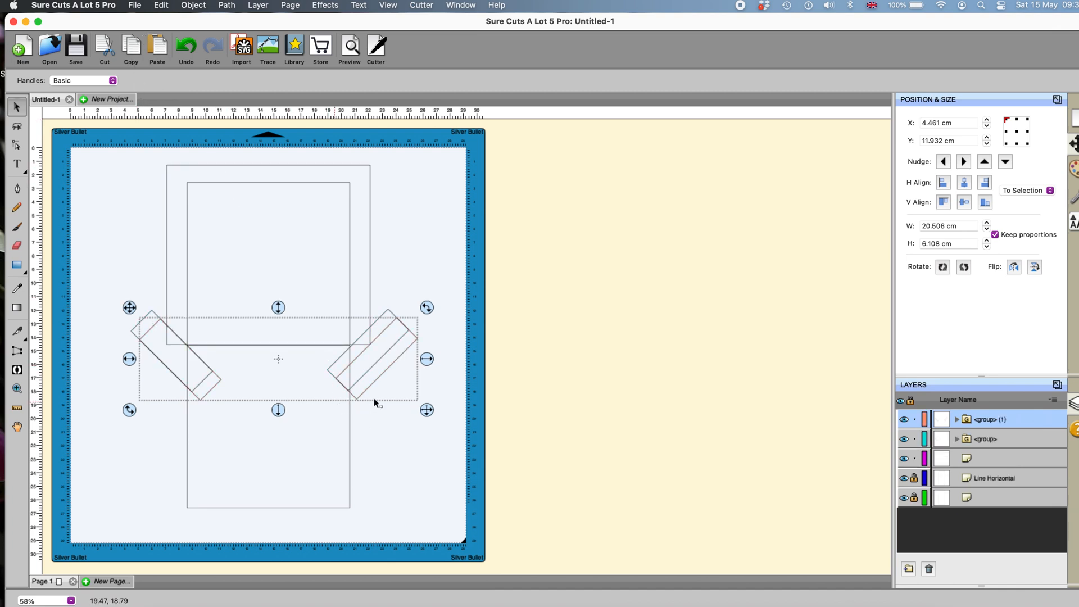
Flip the copied pair of slanted rectangles vertically and park it in the empty area beside the mat
left_click_drag(393, 395, 394, 216)
left_click(1035, 269)
left_click(494, 438)
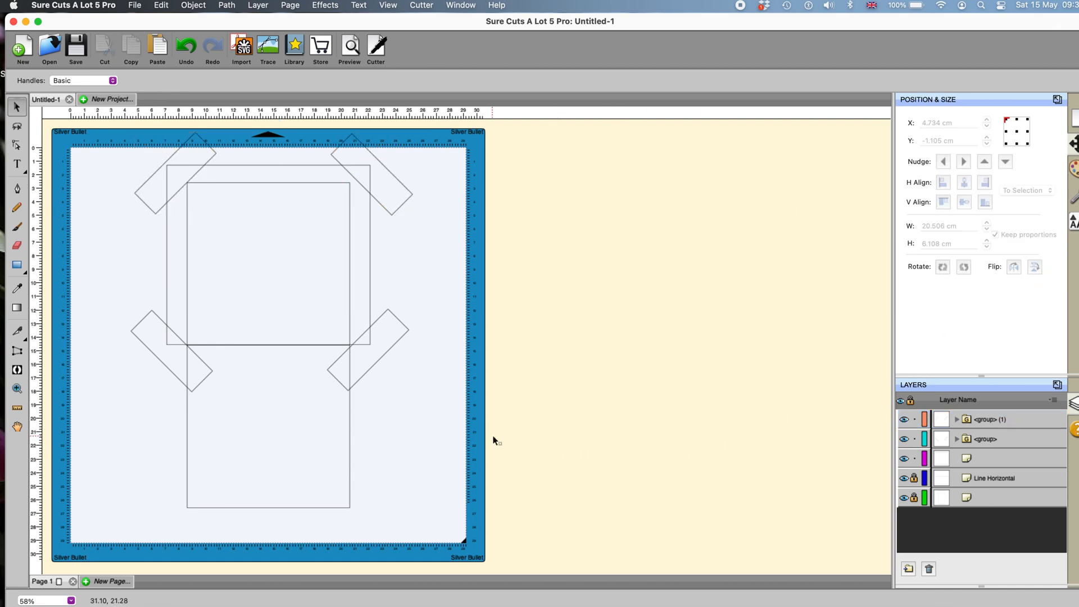
left_click_drag(398, 211, 740, 226)
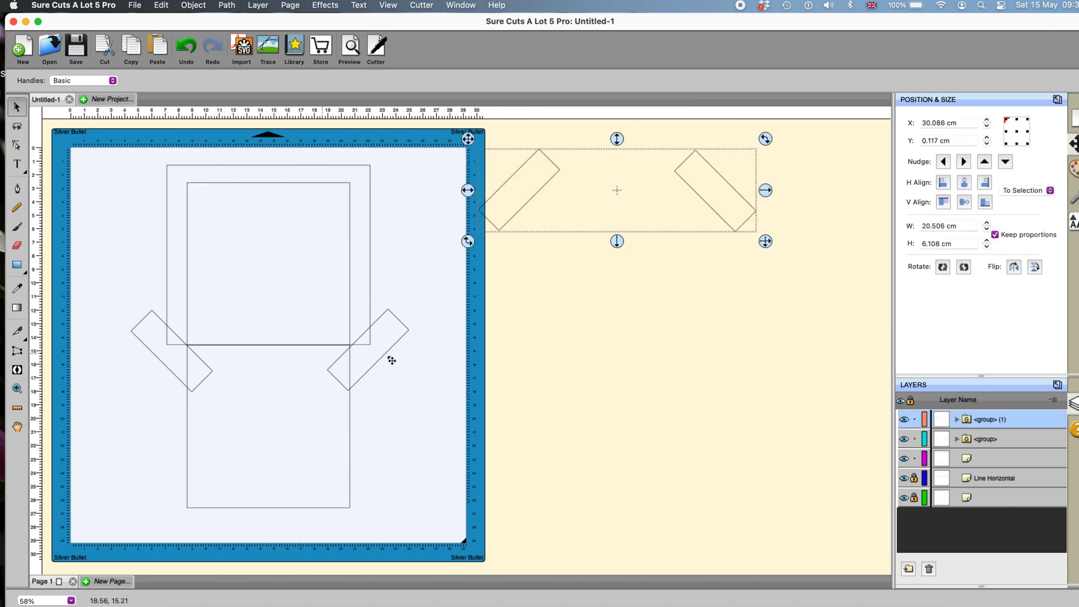
Cut off the lower corners of the 15 cm wide rectangle by subtracting the original slanted group with Back Minus Front
left_click_drag(94, 145, 442, 422)
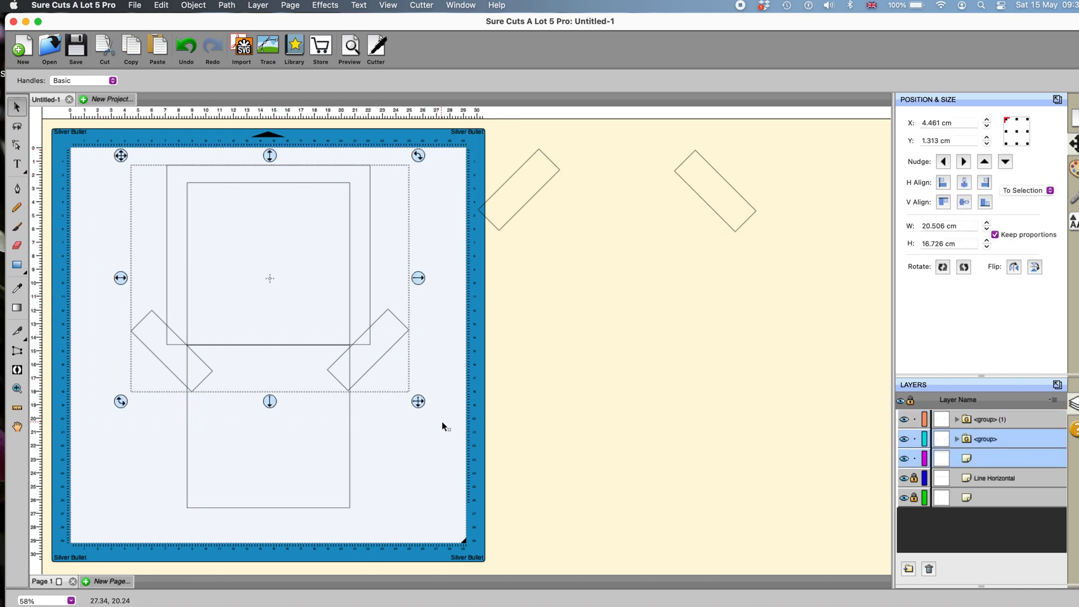
left_click(228, 5)
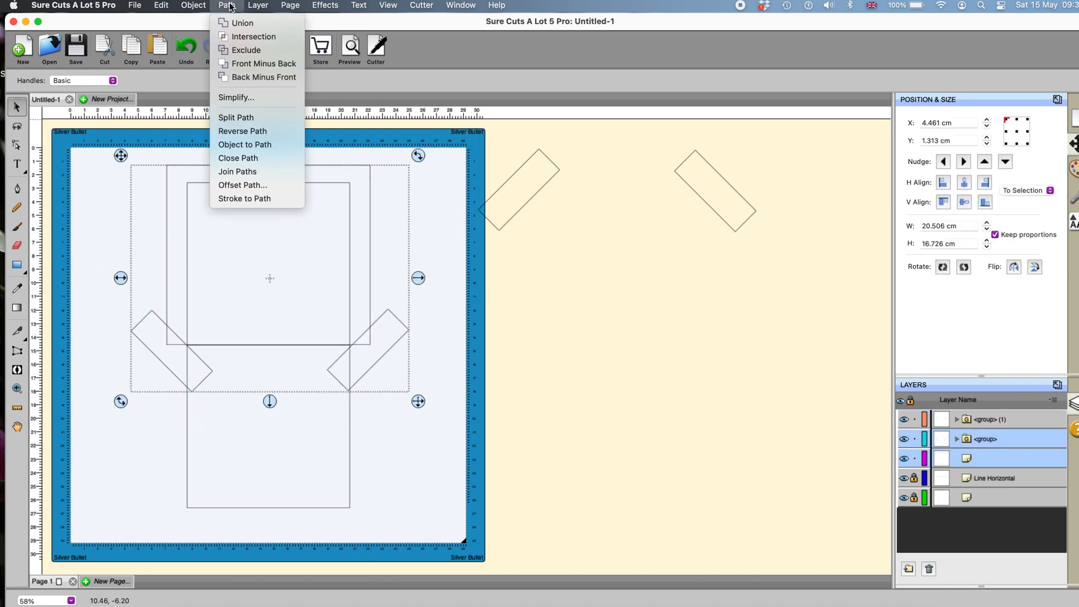
left_click(240, 76)
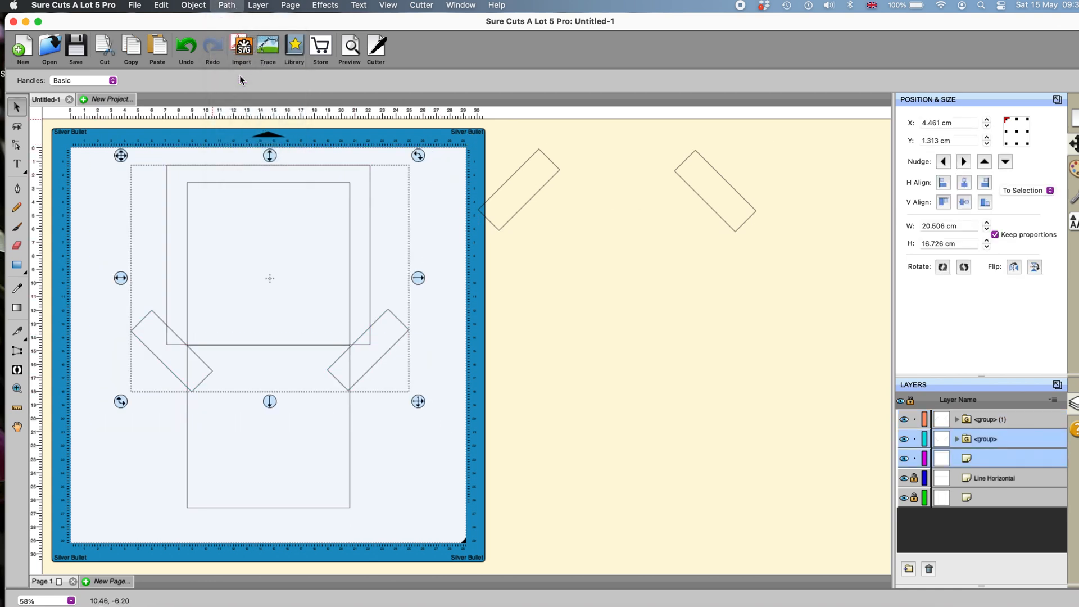
left_click(438, 439)
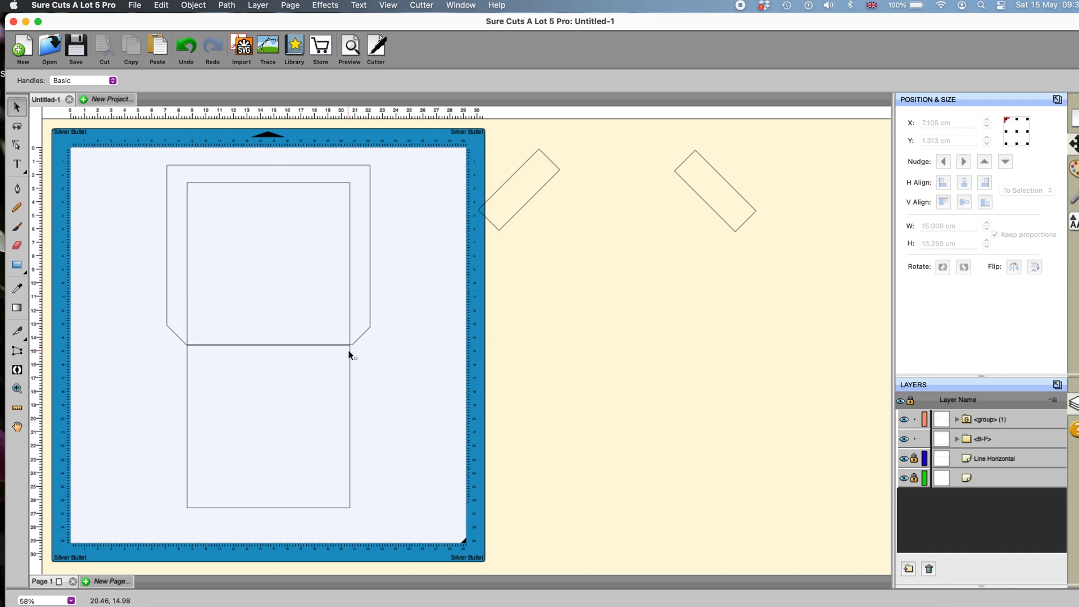
Position the flipped slanted group over the upper corners of the 15 cm shape and subtract it with Back Minus Front
left_click_drag(534, 197, 185, 185)
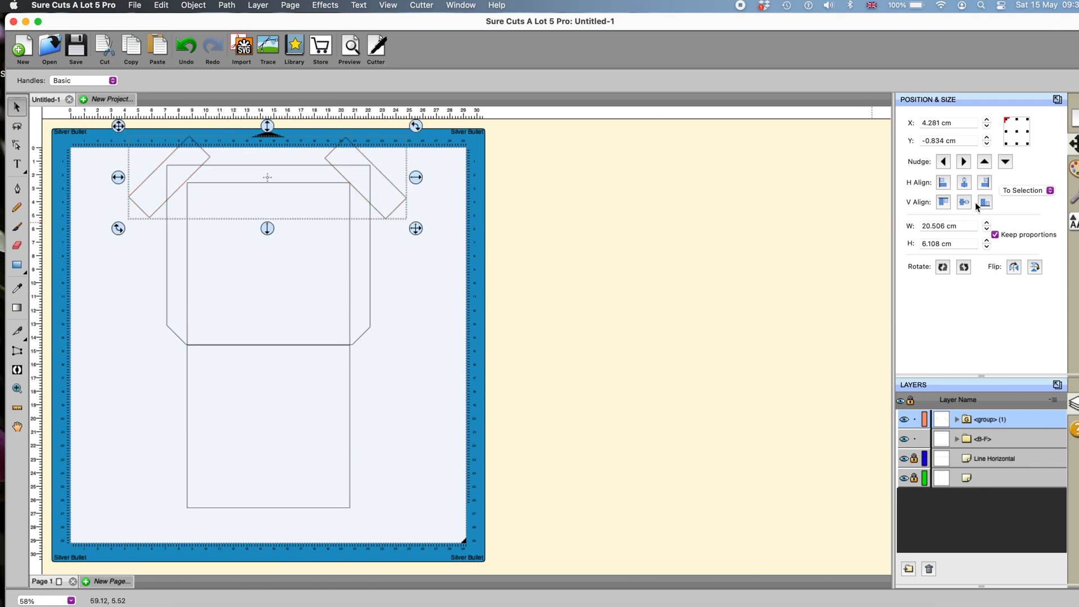
left_click(965, 163)
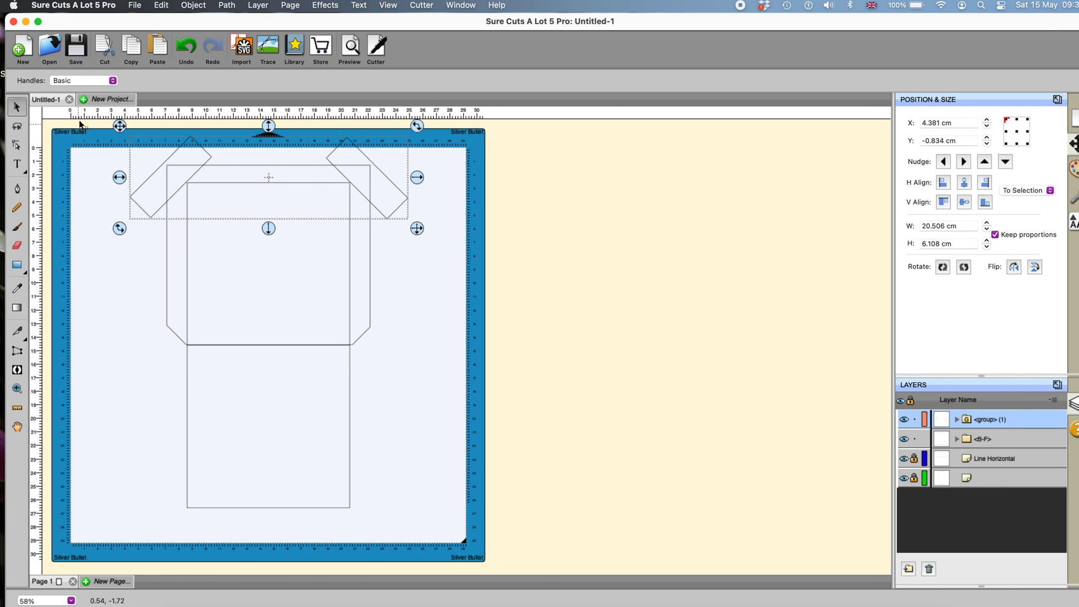
left_click(101, 123)
left_click_drag(100, 124, 430, 188)
left_click_drag(479, 395, 482, 397)
left_click(227, 5)
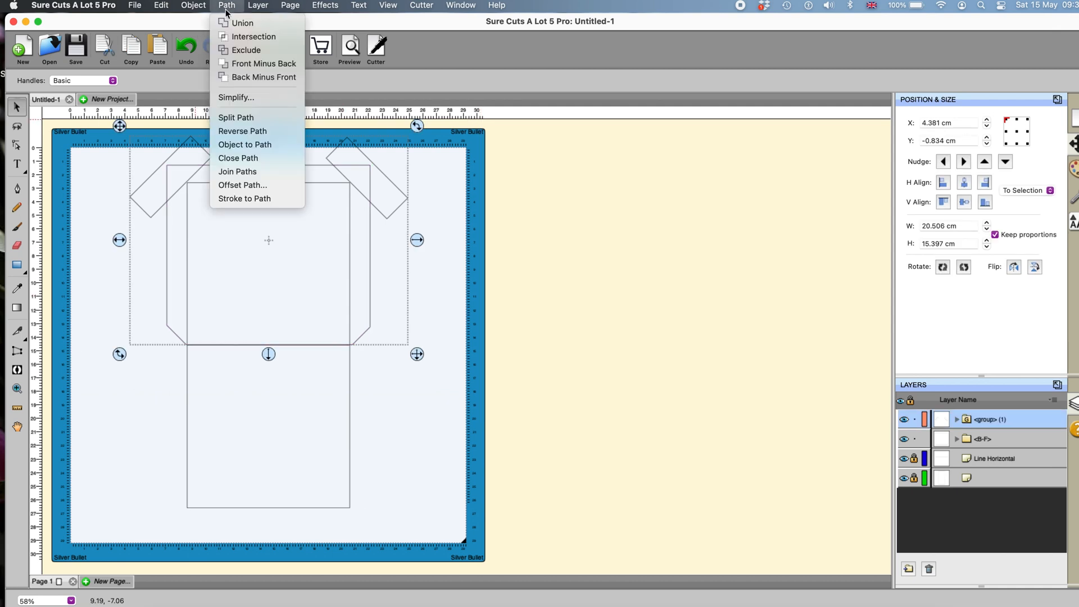
left_click(247, 77)
left_click(433, 268)
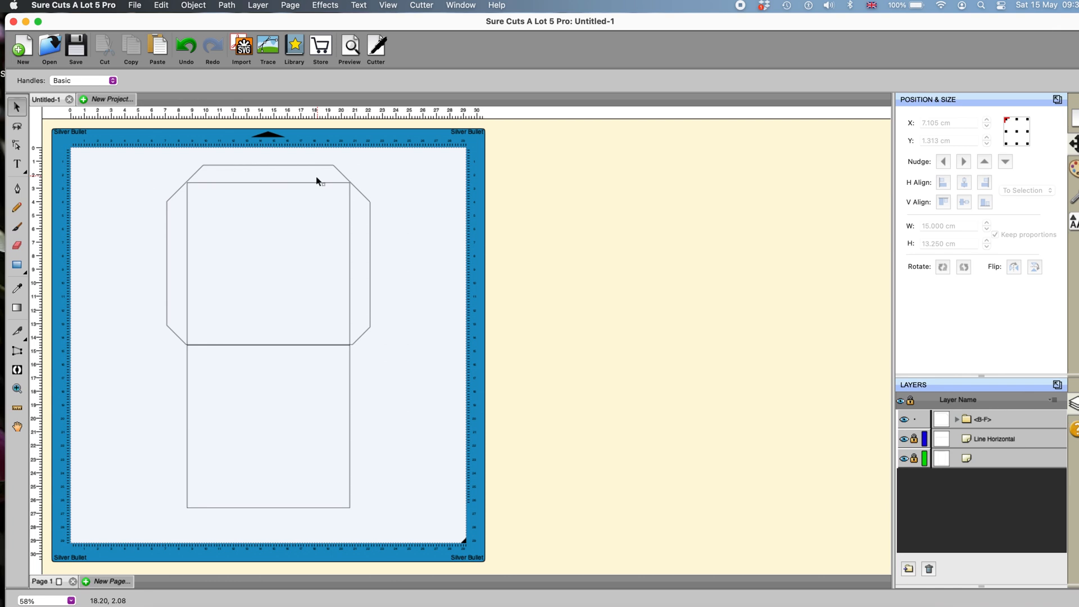
Draw a rounded rectangle in the empty area beside the mat and set its width to 12 cm with proportions kept
left_click(19, 267)
left_click_drag(19, 267, 56, 282)
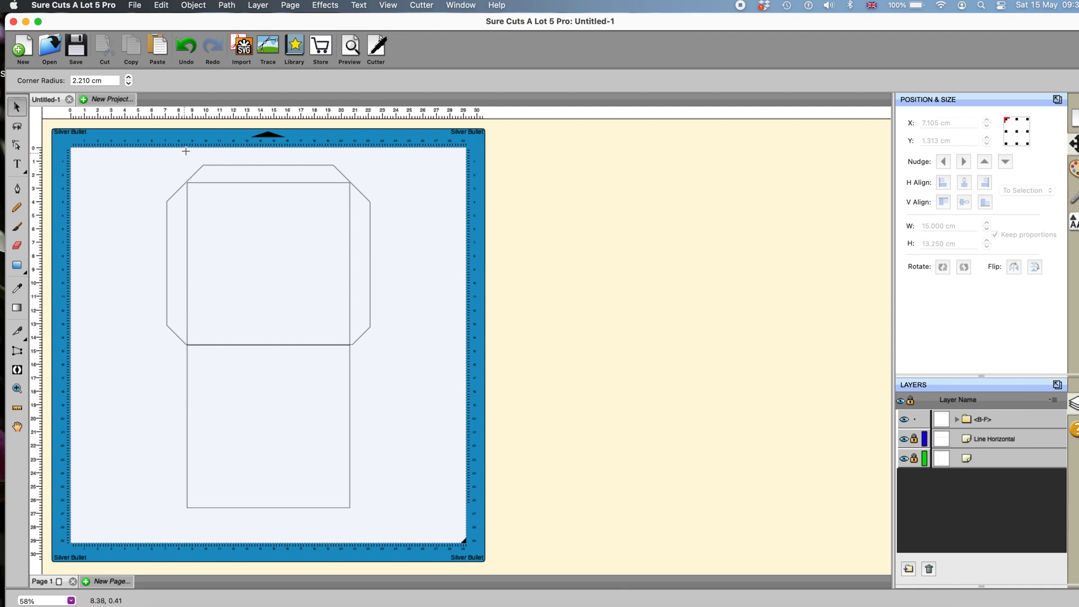
left_click_drag(529, 187, 702, 243)
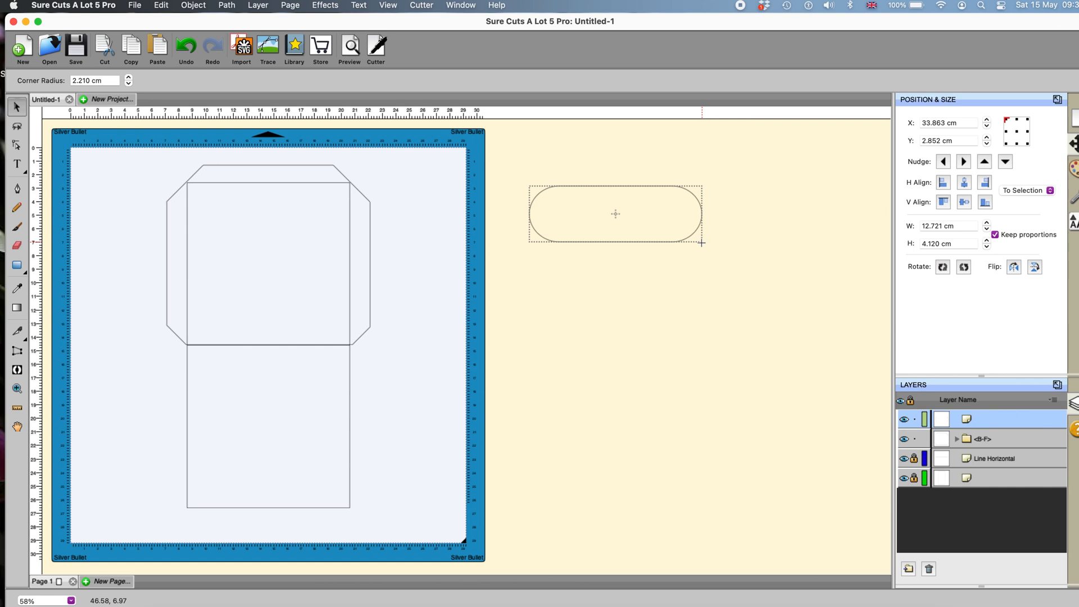
left_click(16, 107)
left_click_drag(964, 226, 864, 225)
type("12")
key("Return")
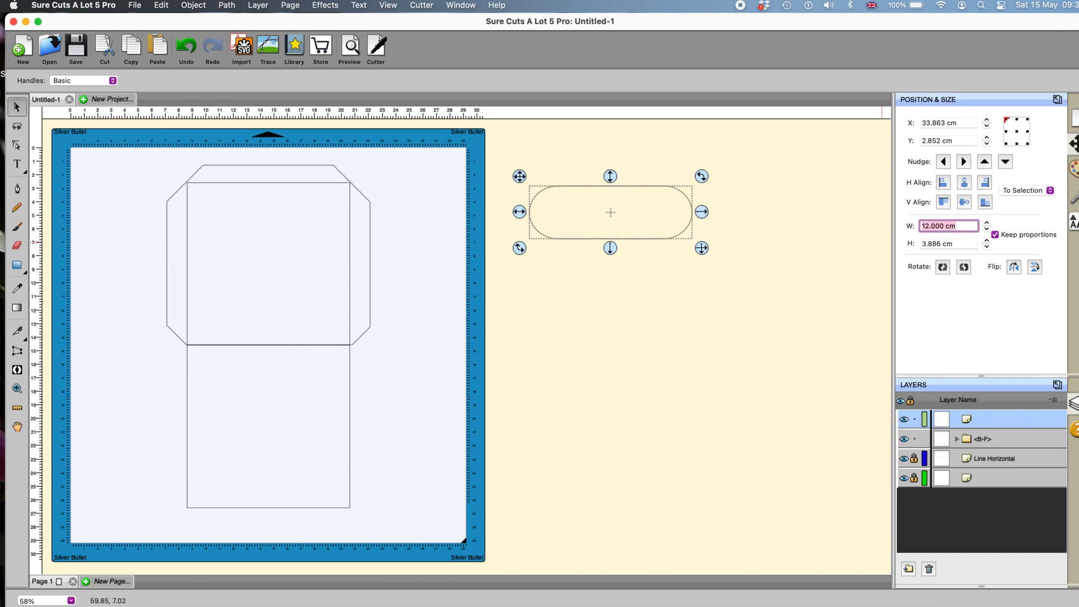
Scale the rounded rectangle to about 9.9 by 3.2 cm and centre it horizontally over the top edge of the 15 cm shape
left_click_drag(626, 217, 281, 183)
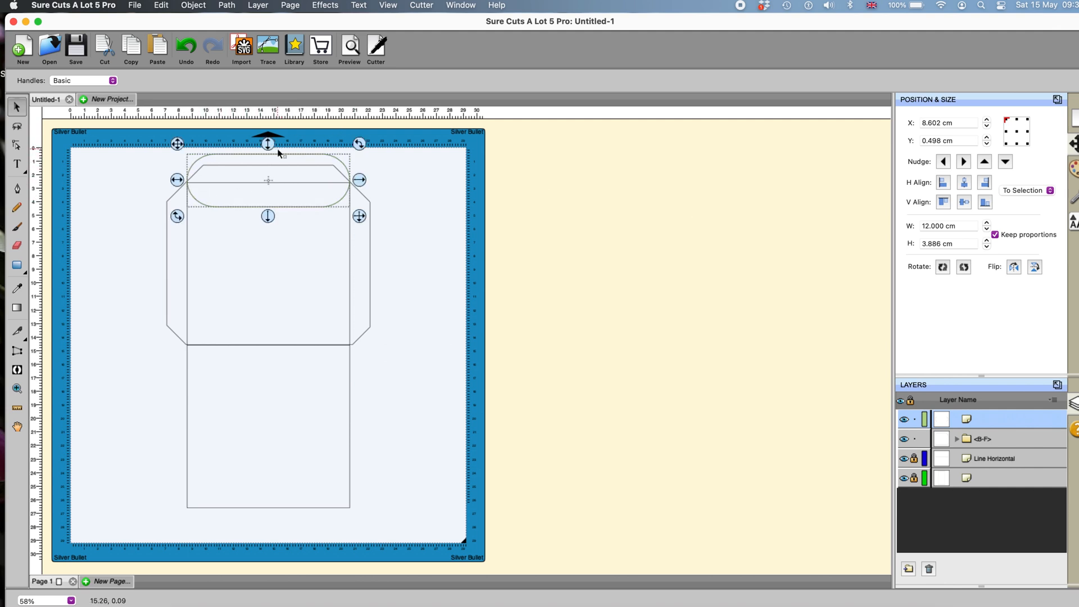
left_click_drag(363, 181, 301, 188)
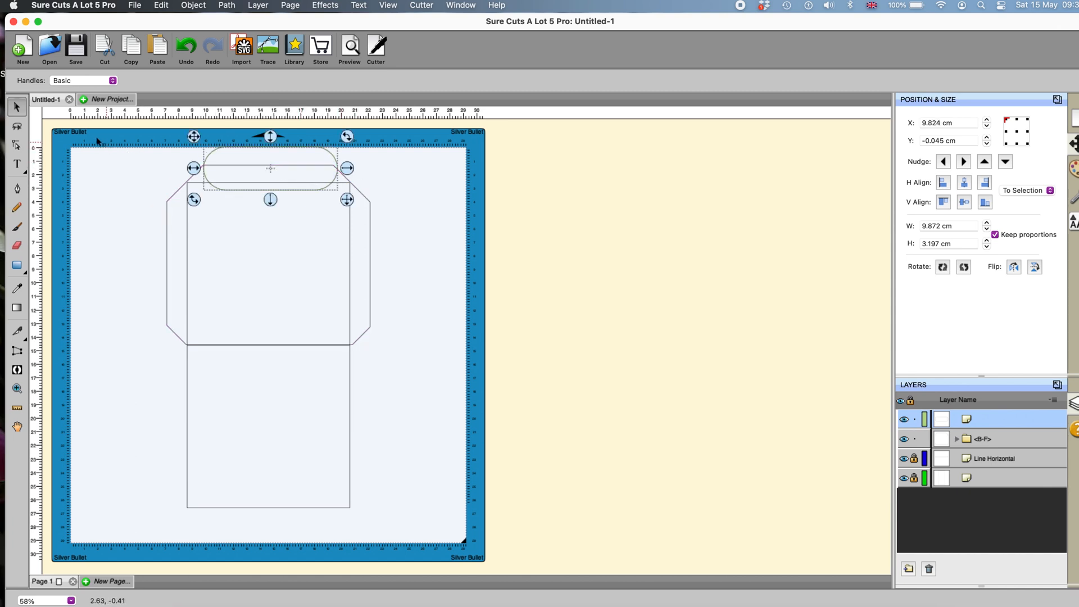
left_click_drag(89, 132, 519, 551)
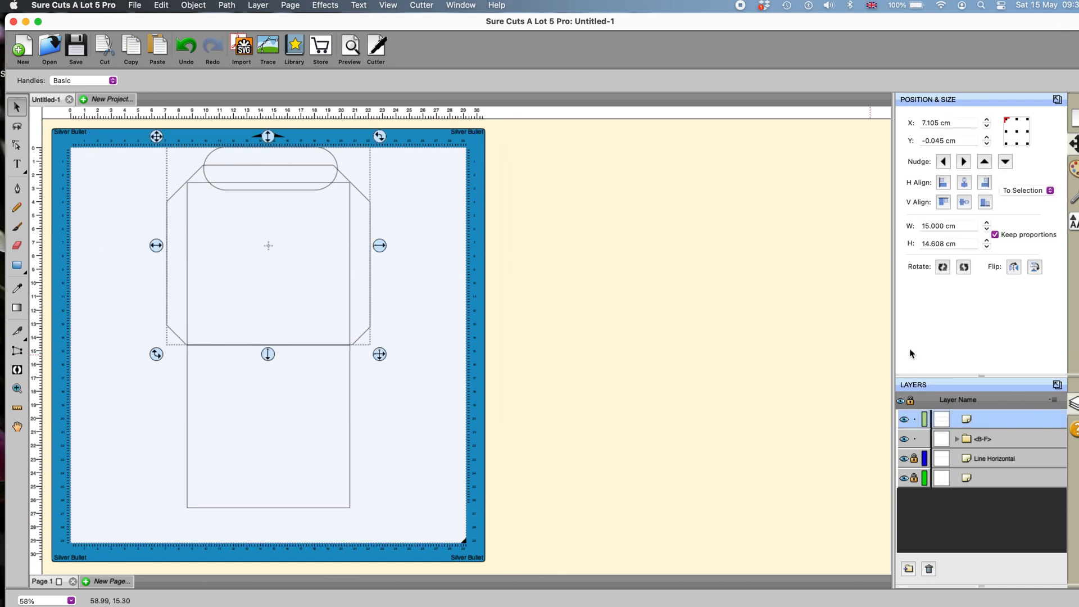
left_click(965, 184)
Merge the rounded rectangle with the cut-corner shape using Union
left_click(227, 5)
left_click(233, 23)
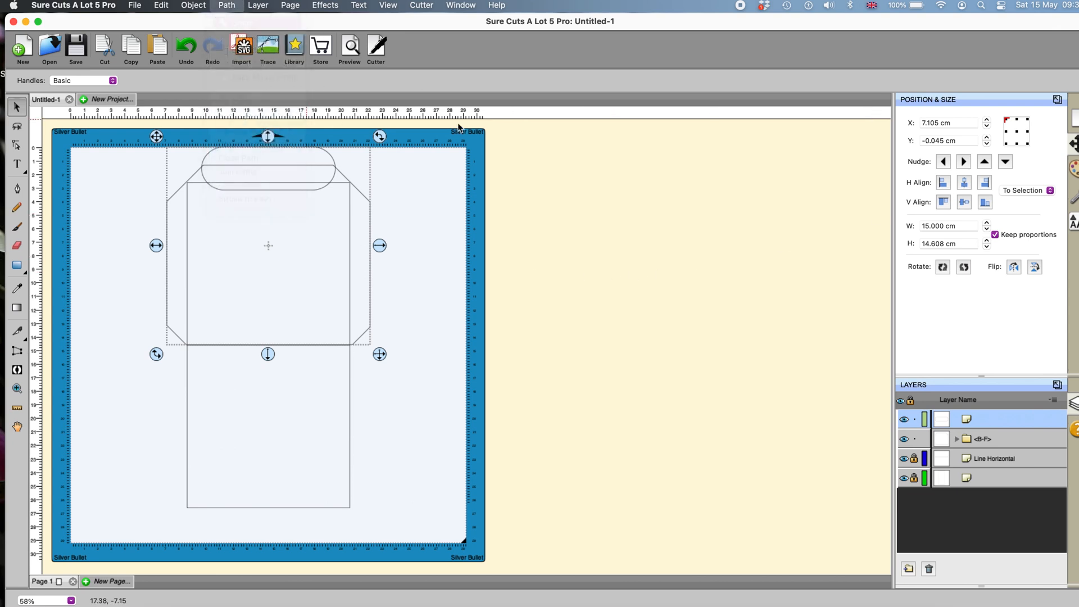
left_click(553, 257)
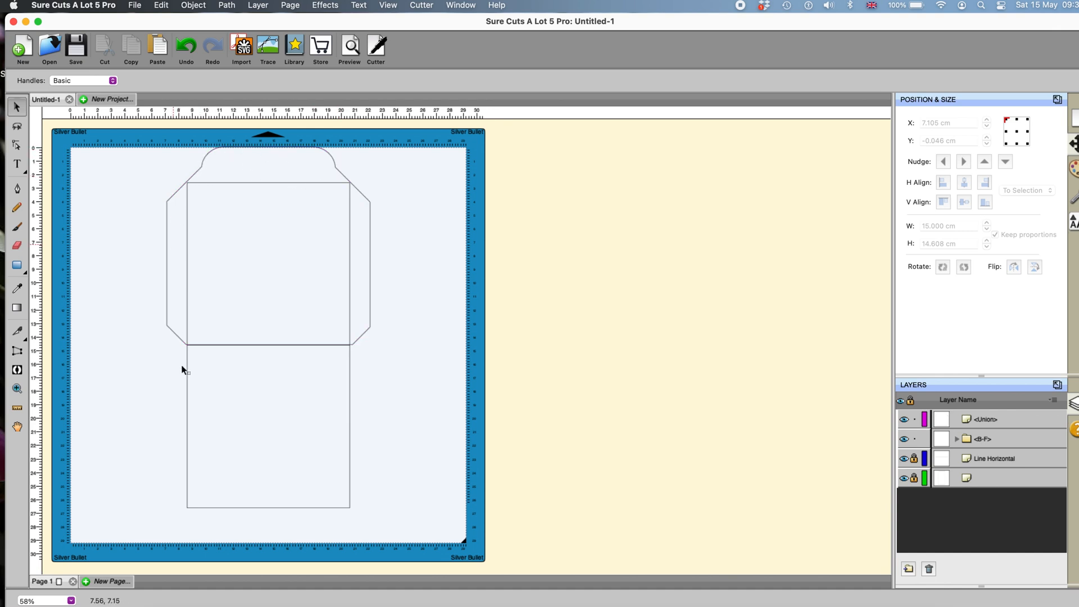
Unlock all objects and move the whole design about 2 cm down the mat
left_click(205, 7)
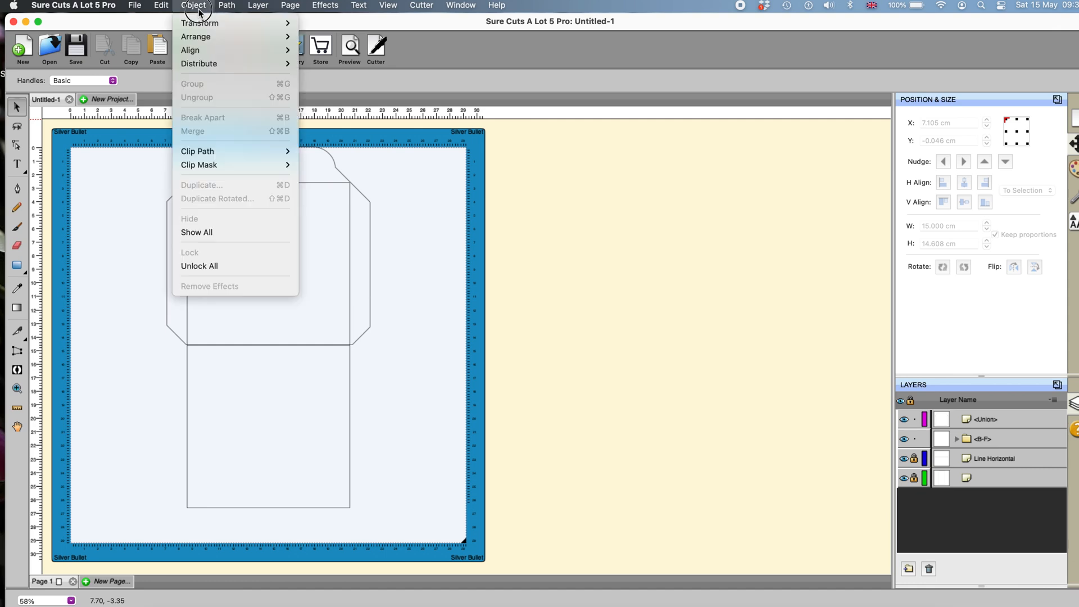
left_click(212, 266)
left_click(159, 7)
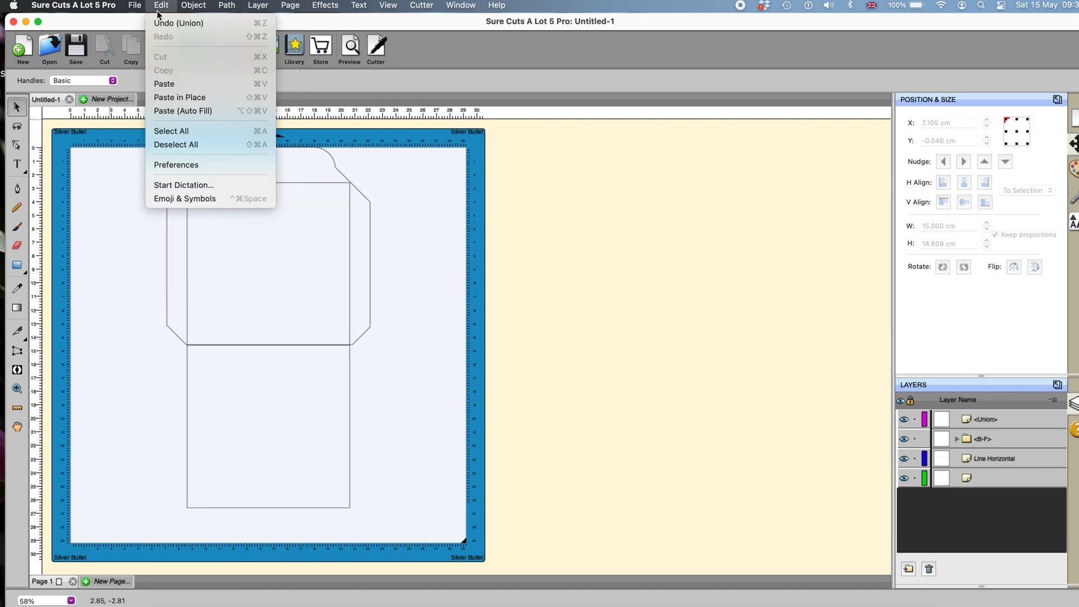
left_click(171, 131)
key("Down")
key("Down")
key("Down")
key("Down")
key("Down")
key("Down")
key("Down")
key("Down")
key("Down")
key("Down")
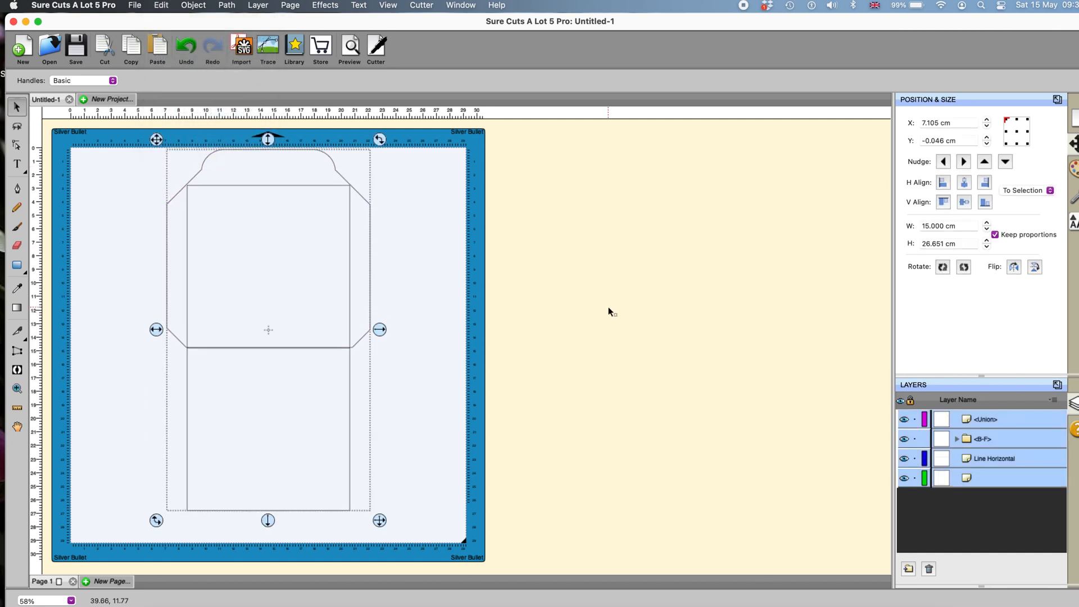
key("Down")
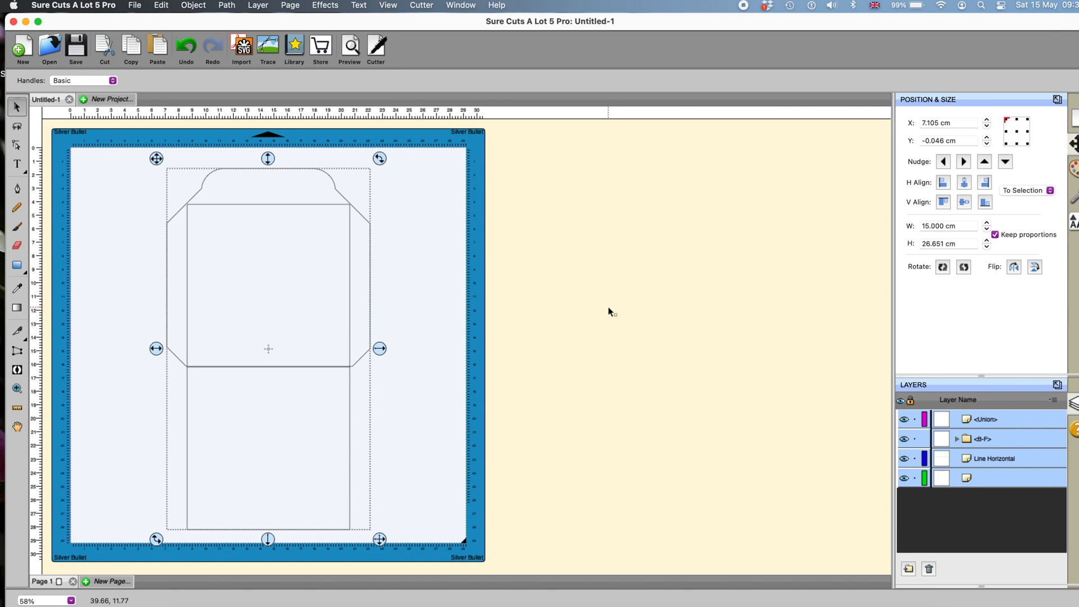
key("Down")
key("Down")
key("Down")
left_click(445, 327)
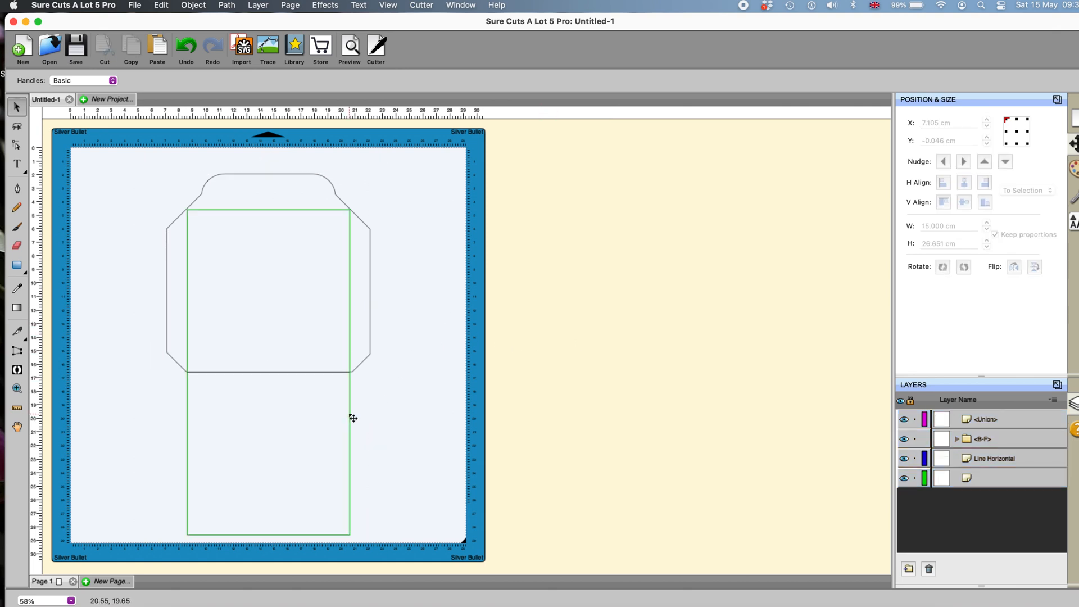
Lock the 12 by 24 cm rectangle and its horizontal centre line again
left_click_drag(169, 201, 365, 549)
left_click(189, 7)
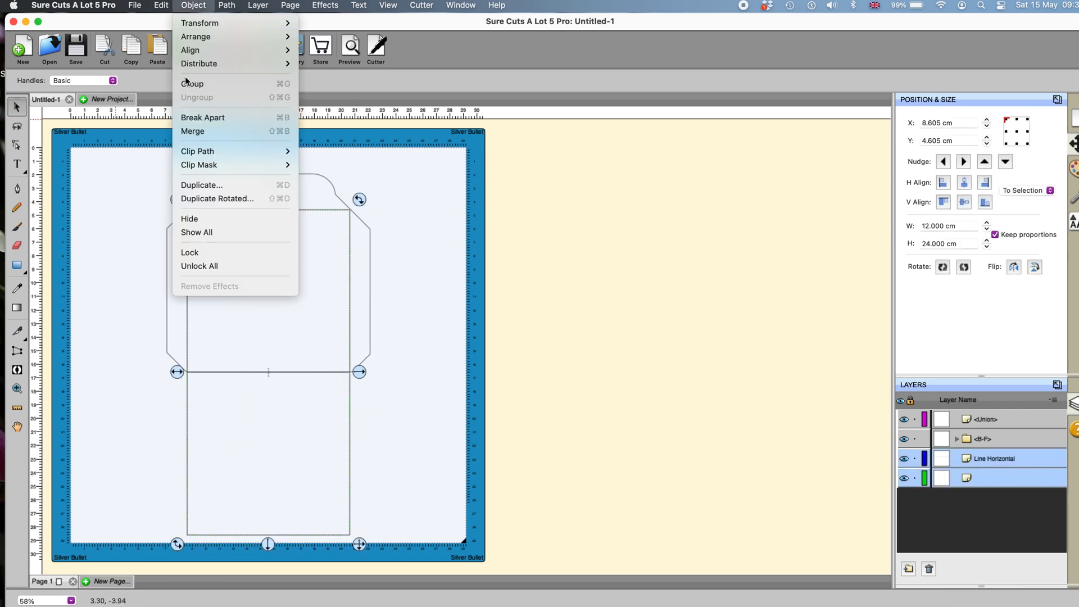
left_click(188, 253)
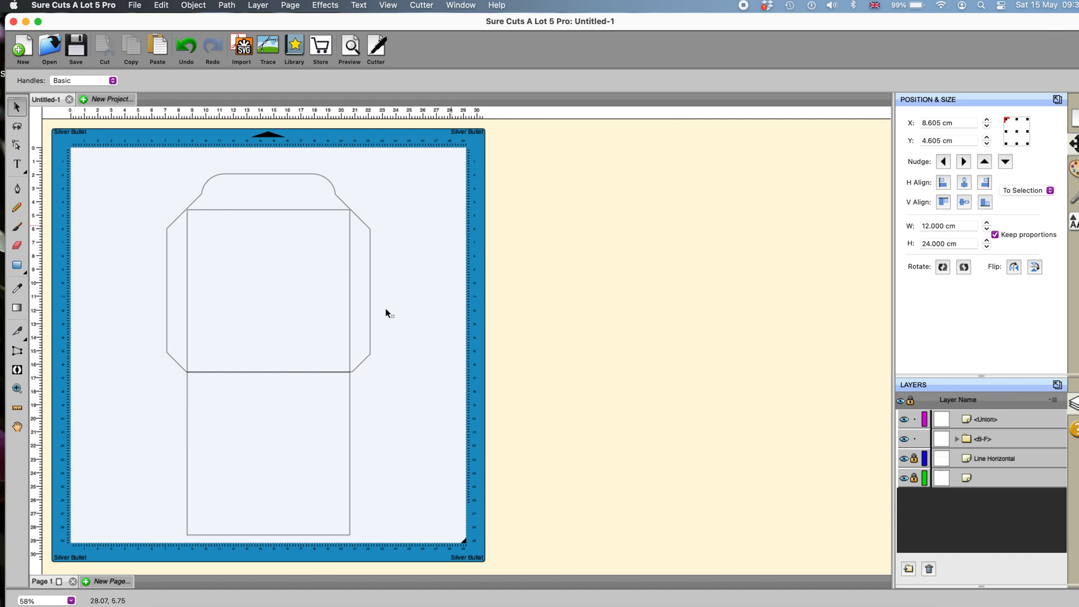
Draw a rounded rectangle about 2.2 by 3.2 cm across the middle of the flap's top edge, with a corner radius of 0.71 cm
left_click(18, 267)
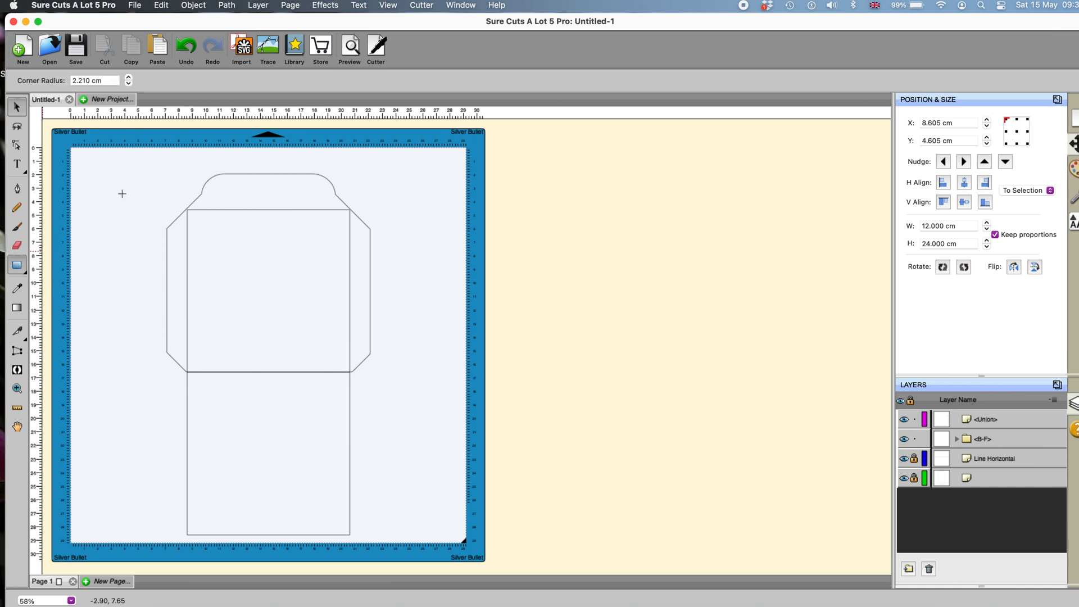
mouse_move(252, 153)
left_mouse_down()
mouse_move(281, 162)
mouse_move(282, 197)
left_mouse_up()
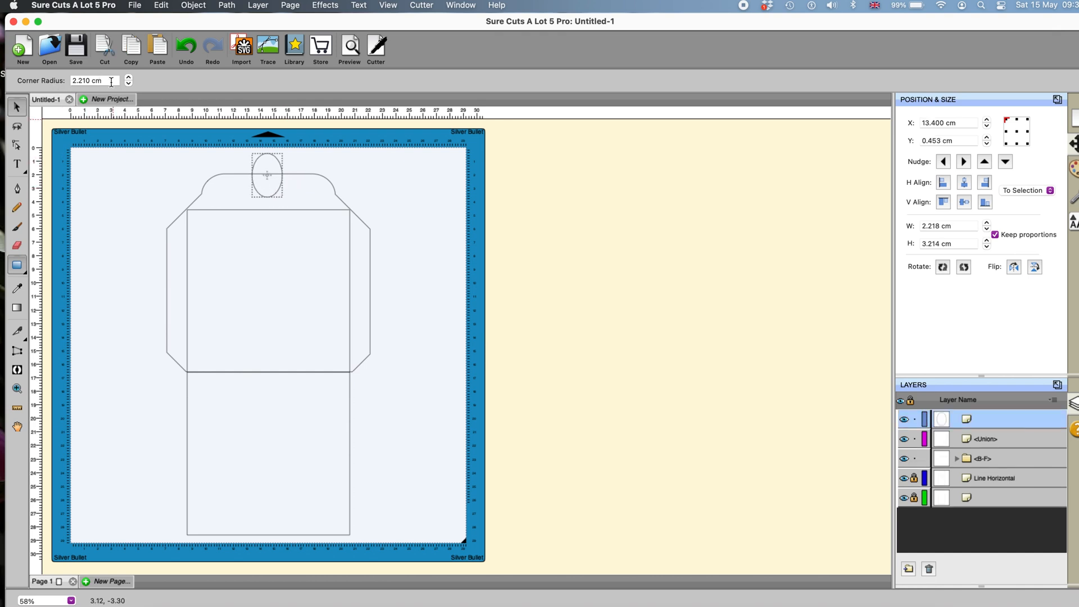
left_click(129, 84)
left_click(129, 84)
left_click(129, 85)
left_click(128, 84)
left_click(129, 85)
left_click(129, 84)
left_click(129, 84)
left_click(129, 84)
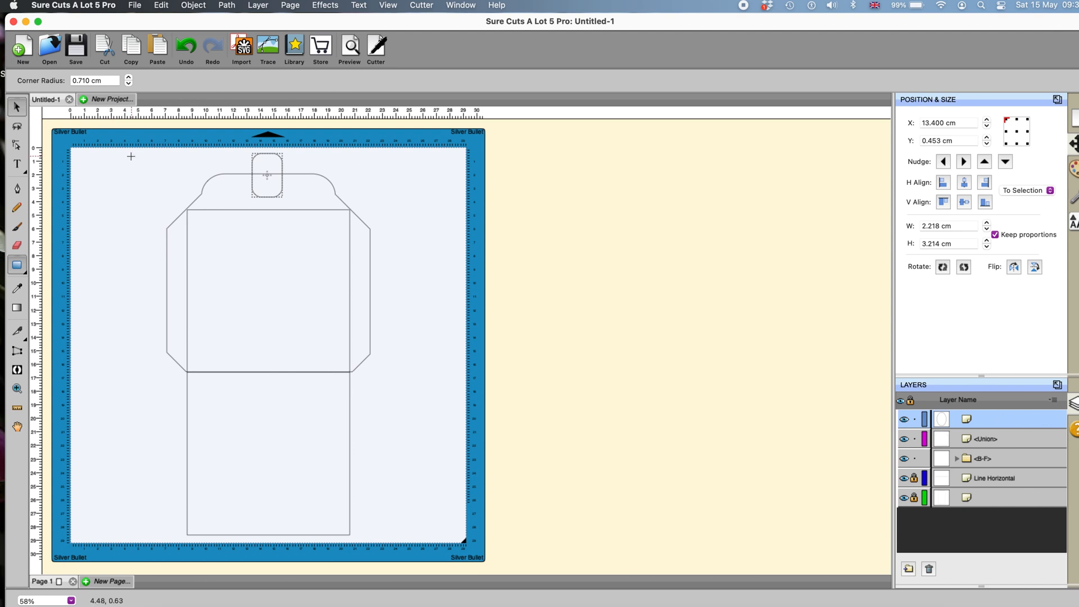
Centre the small rounded rectangle horizontally on the flap shape and merge the two with Union
left_click(16, 106)
left_click_drag(113, 138, 452, 562)
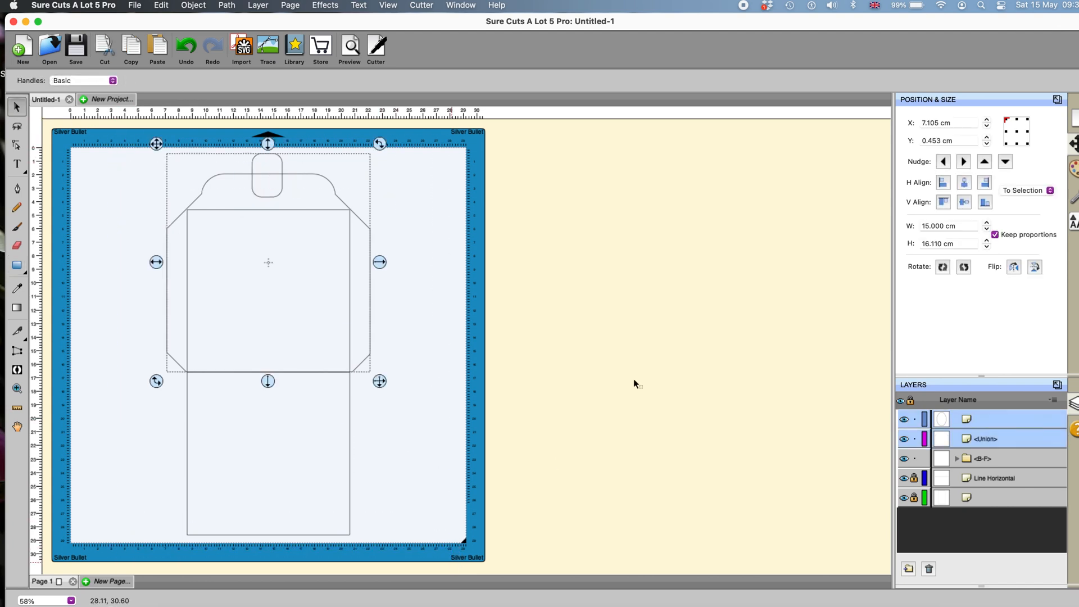
left_click(962, 185)
left_click(227, 5)
left_click(235, 21)
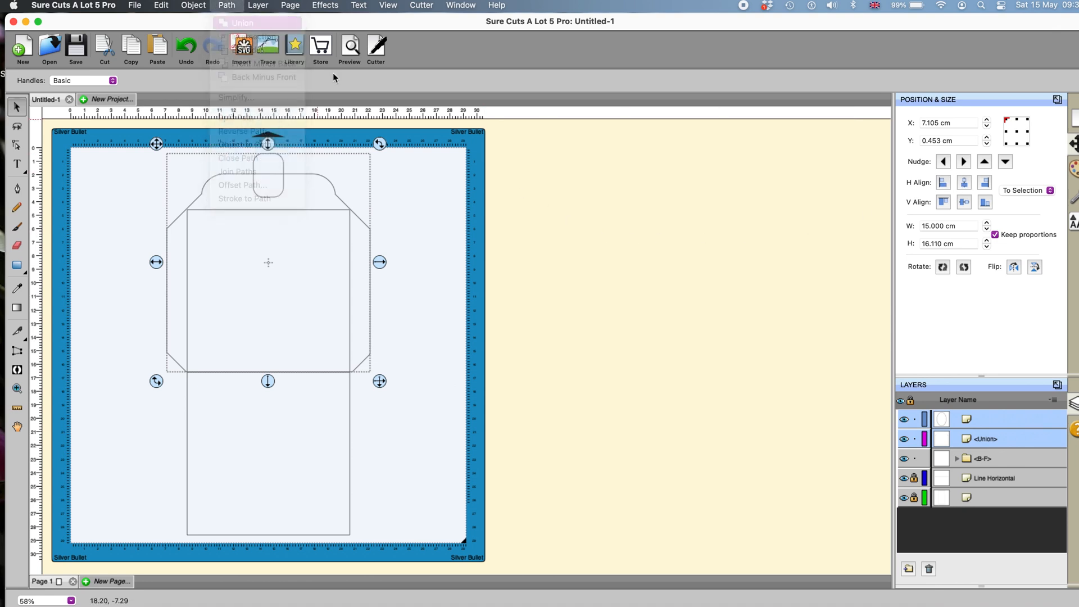
left_click(449, 187)
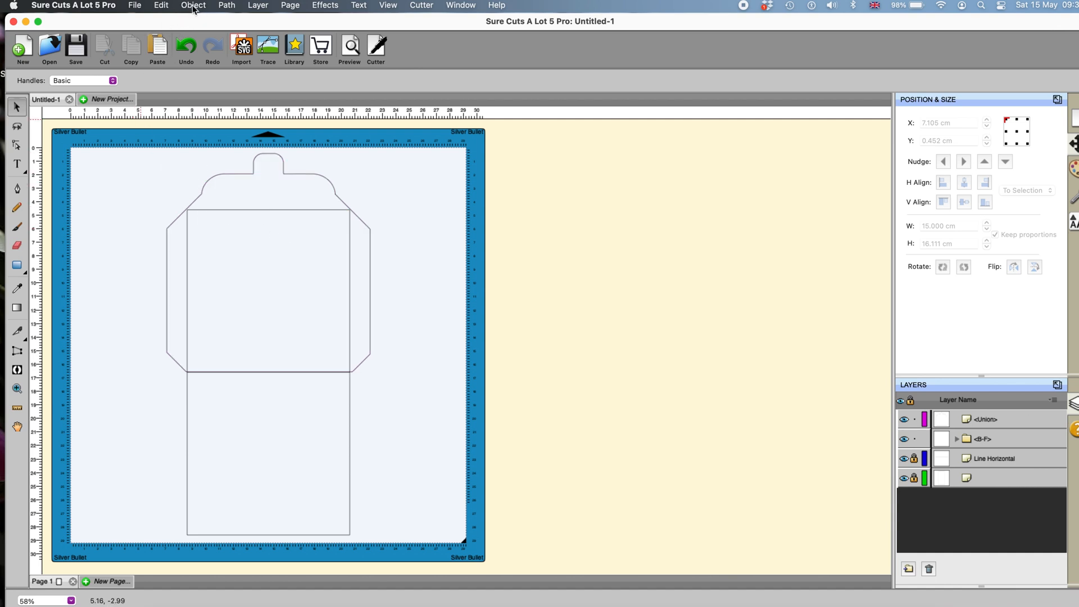
Unlock all objects in the design, including the rectangle and its horizontal centre line
left_click(162, 5)
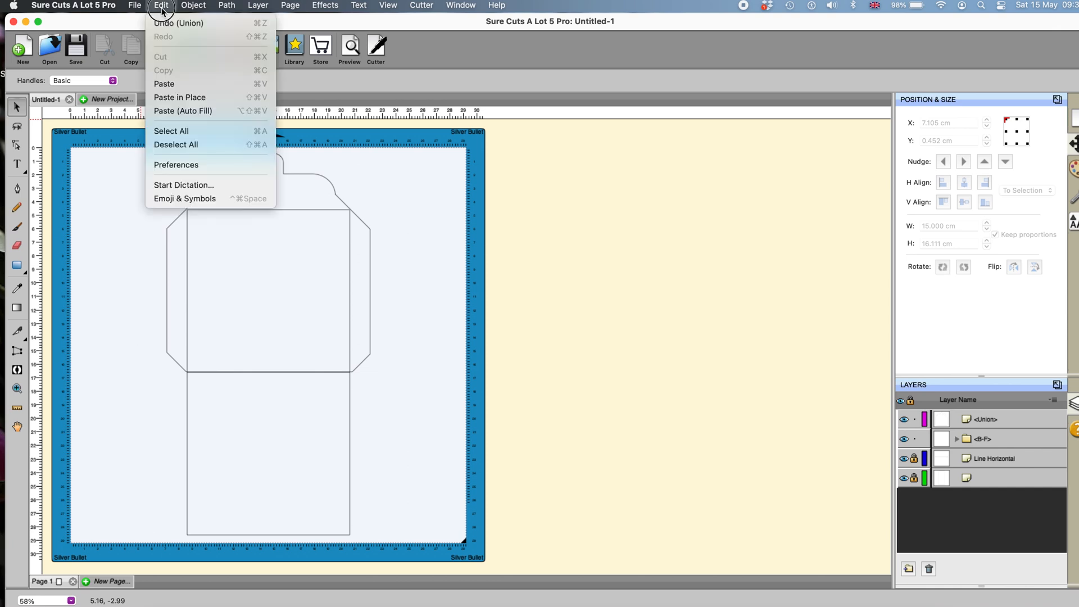
left_click(179, 128)
left_click(194, 5)
left_click(194, 267)
left_click(71, 257)
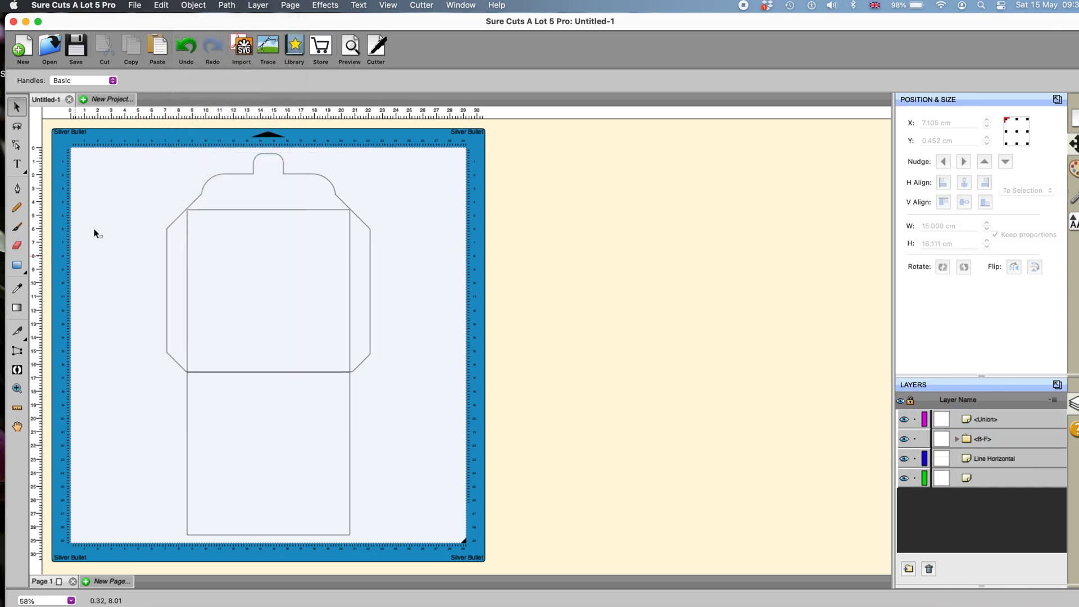
Select the whole design and set its cut line type to Draw
left_click_drag(96, 148, 469, 598)
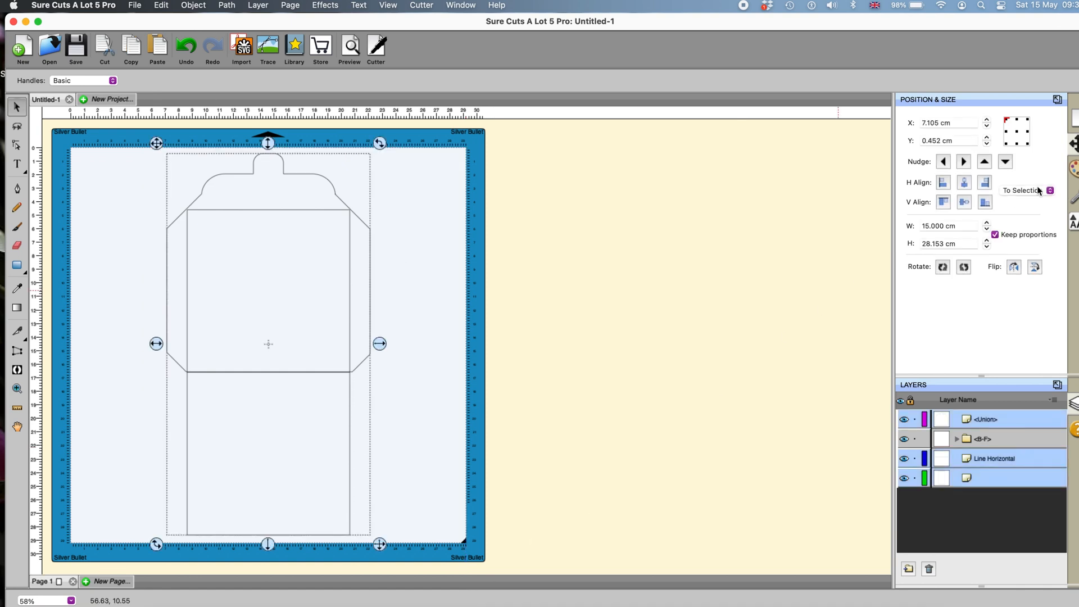
left_click(1075, 201)
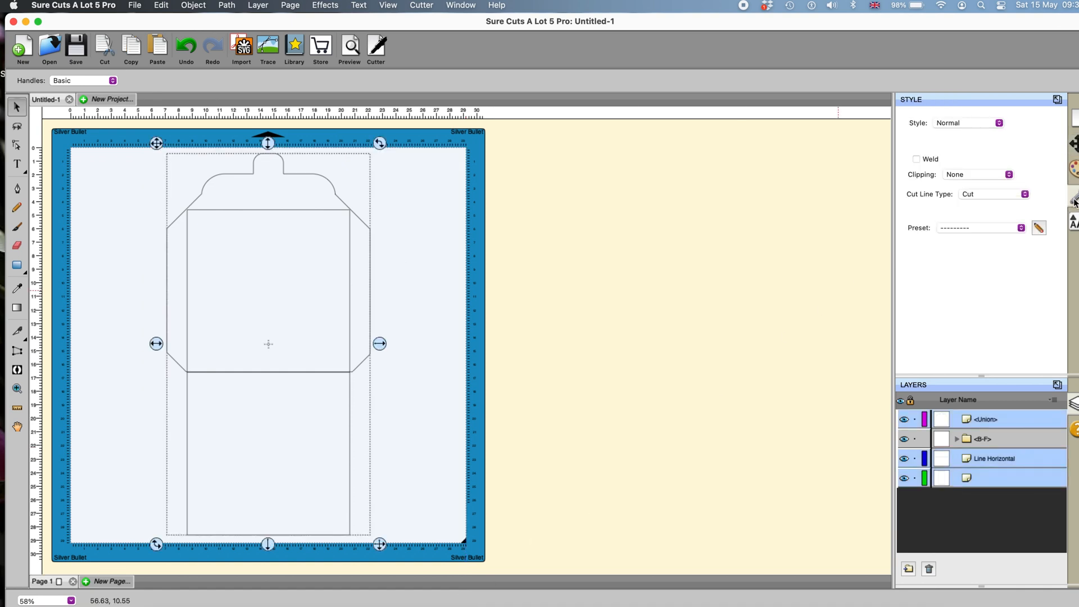
left_click(1024, 194)
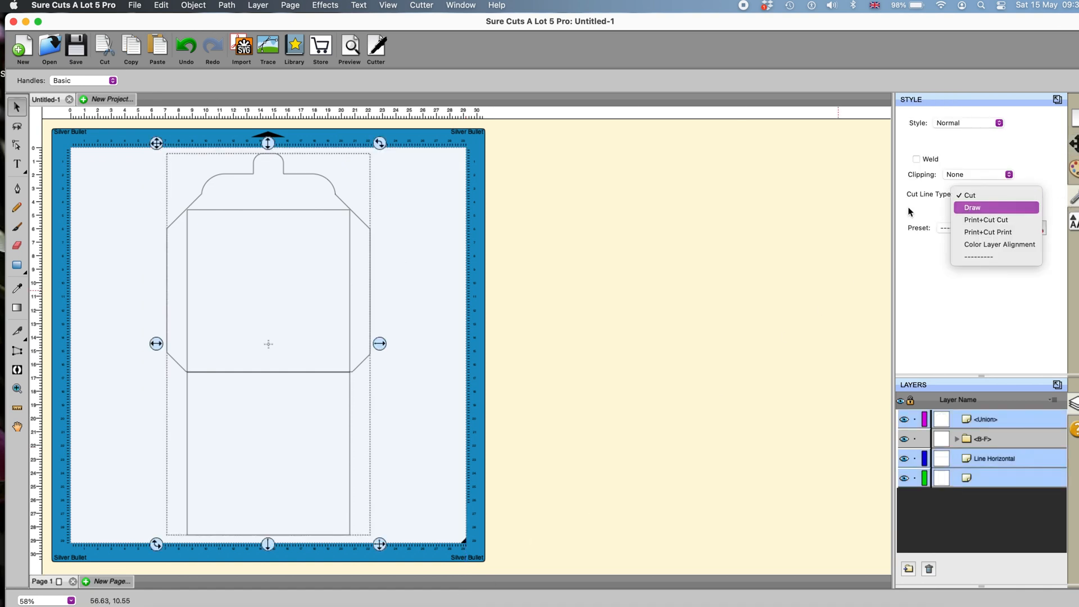
left_click(981, 206)
left_click(666, 208)
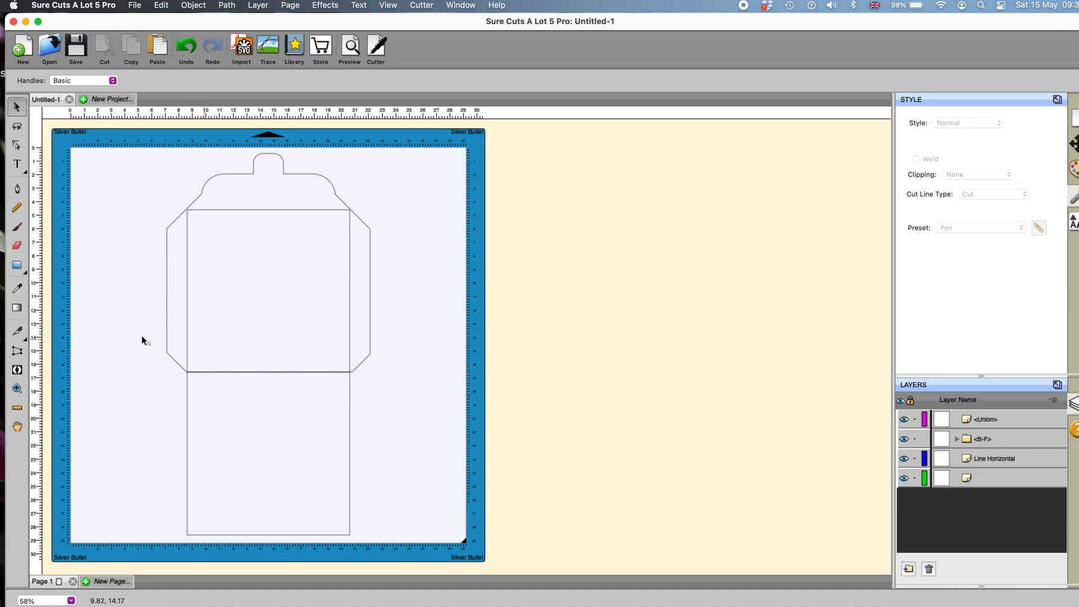
Slice diagonally with the Knife through both points where the flap shape's lower corners meet the centre line
left_click(20, 337)
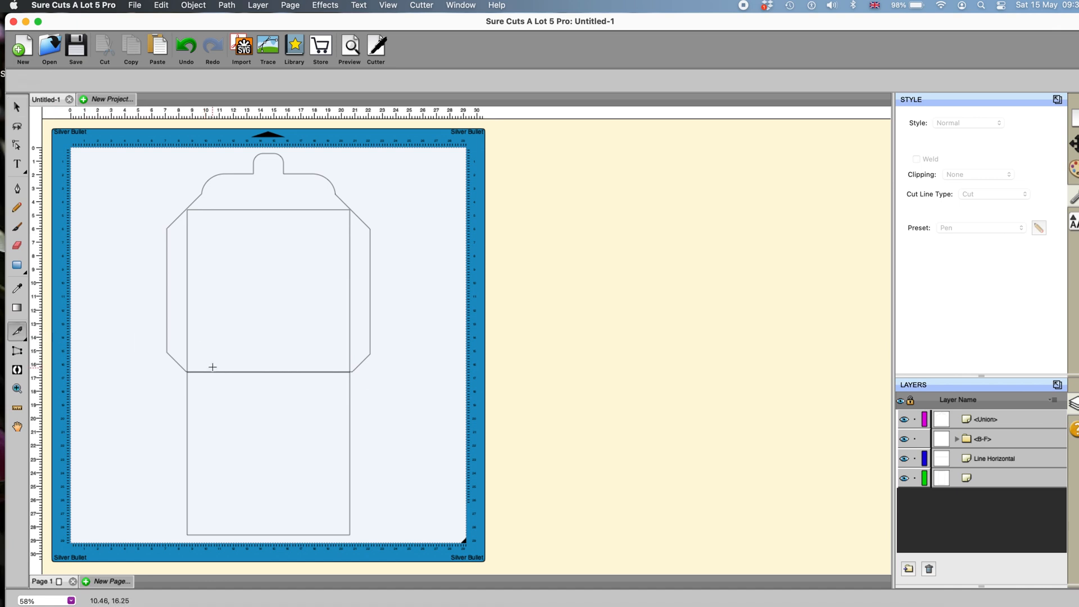
left_click_drag(212, 350, 164, 394)
left_click_drag(325, 347, 365, 389)
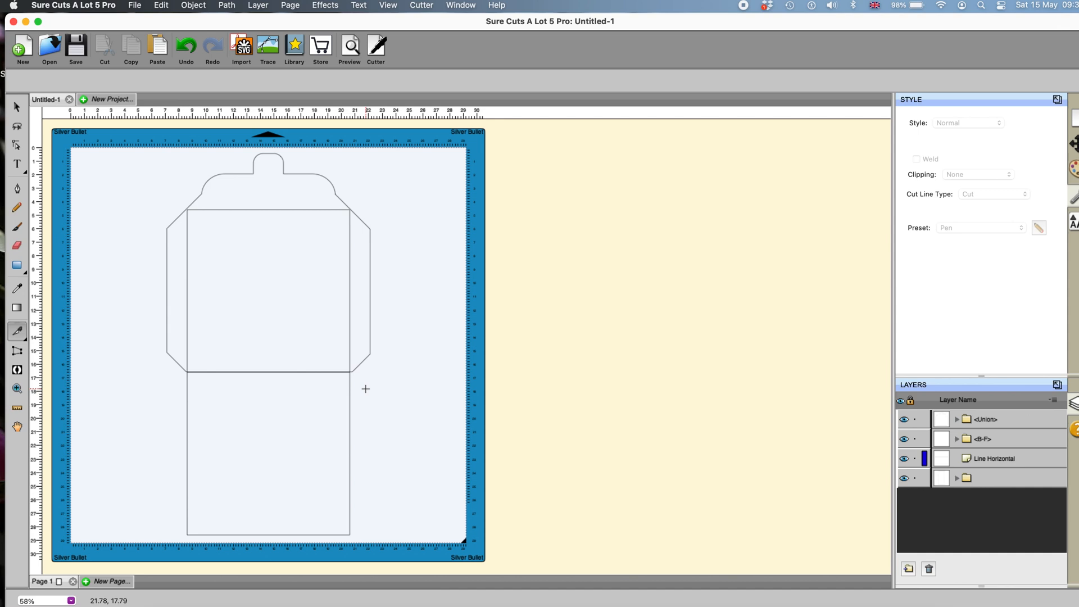
Select the sliced flap shape together with the centre line and break them apart
left_click(17, 107)
left_click_drag(97, 148, 401, 425)
right_click(265, 273)
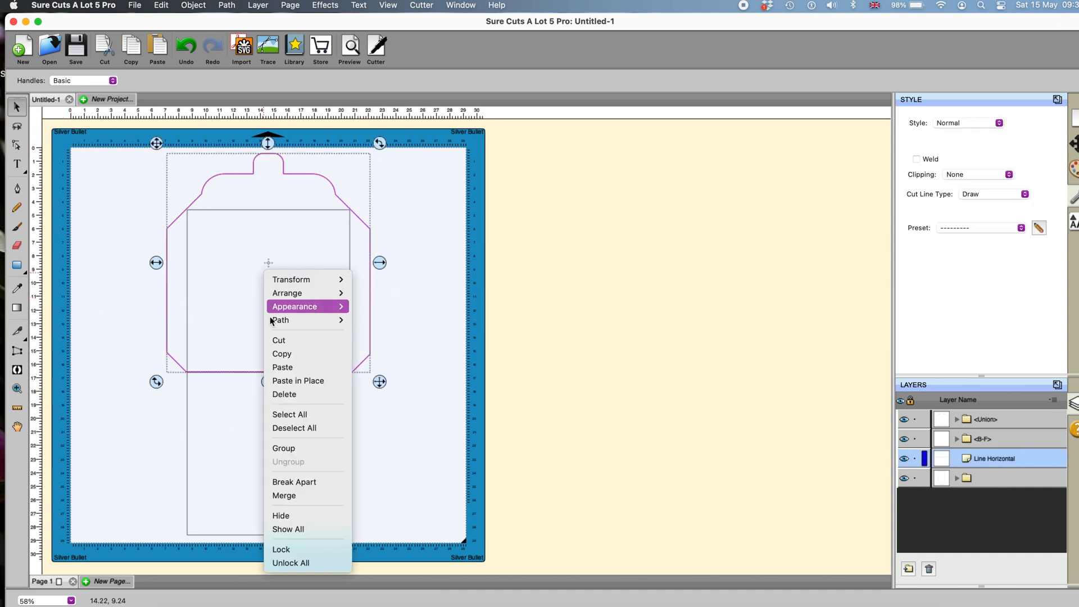
left_click(281, 482)
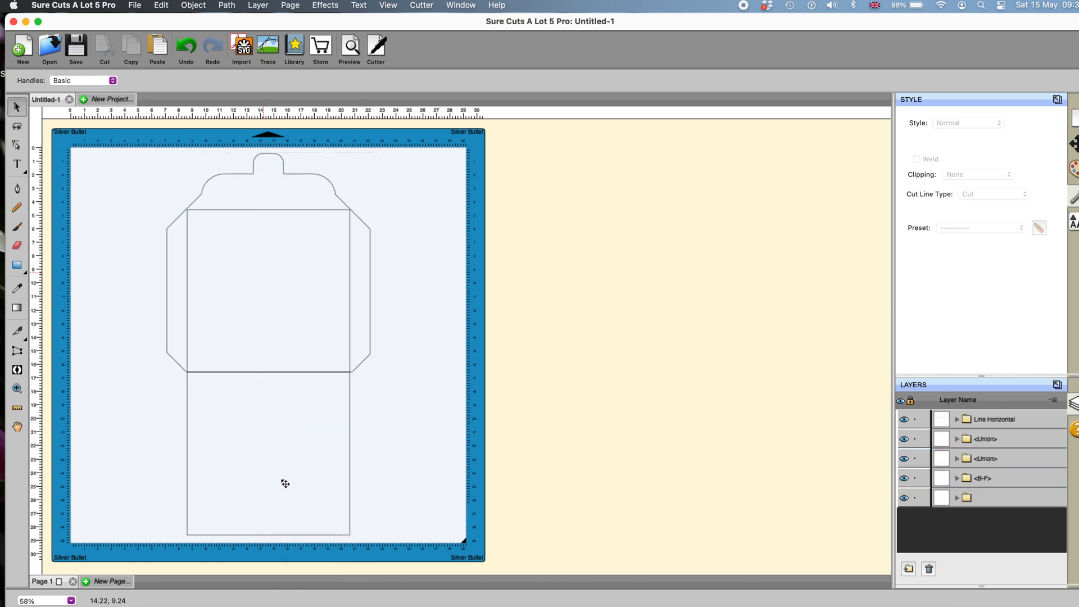
Select the overlapping line segments across the middle of the rectangle and set their pen colour to Green
left_click(256, 372)
left_click(258, 374)
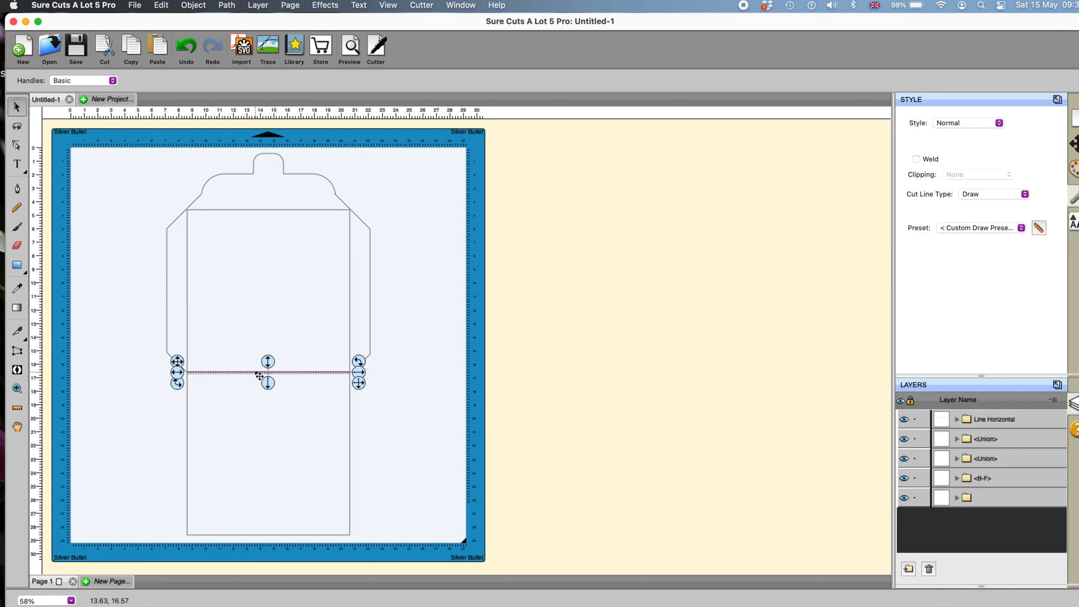
left_click(259, 376)
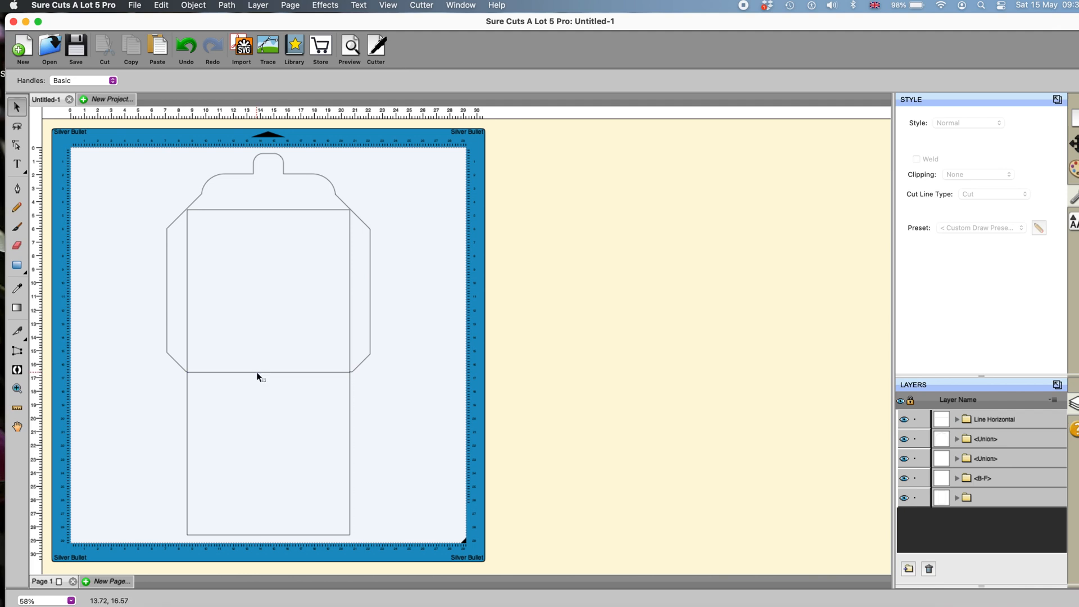
left_click_drag(151, 361, 360, 392)
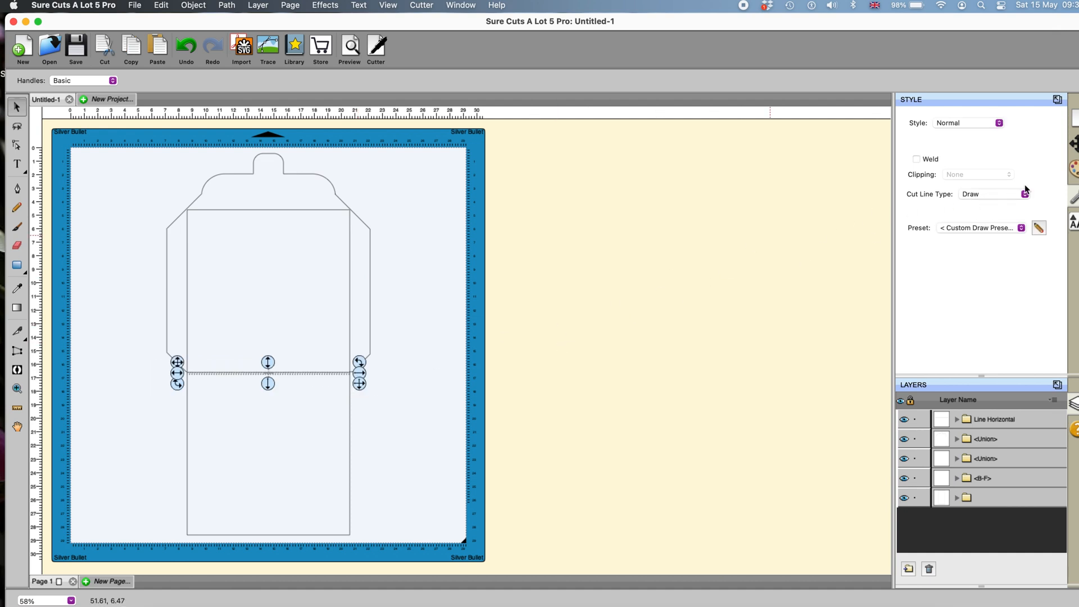
left_click(1073, 171)
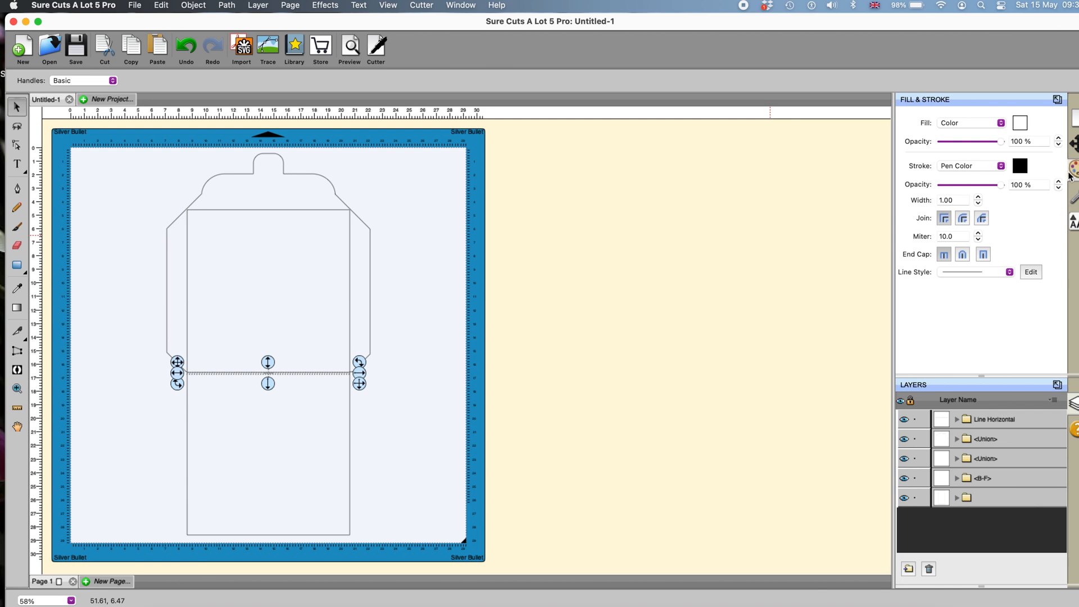
left_click(1020, 166)
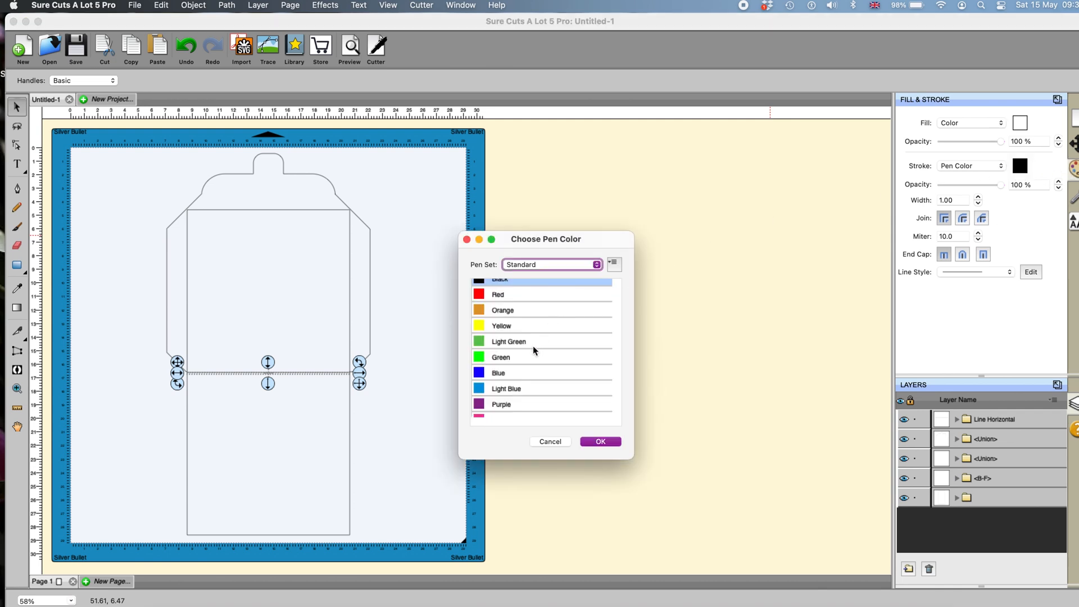
left_click(516, 358)
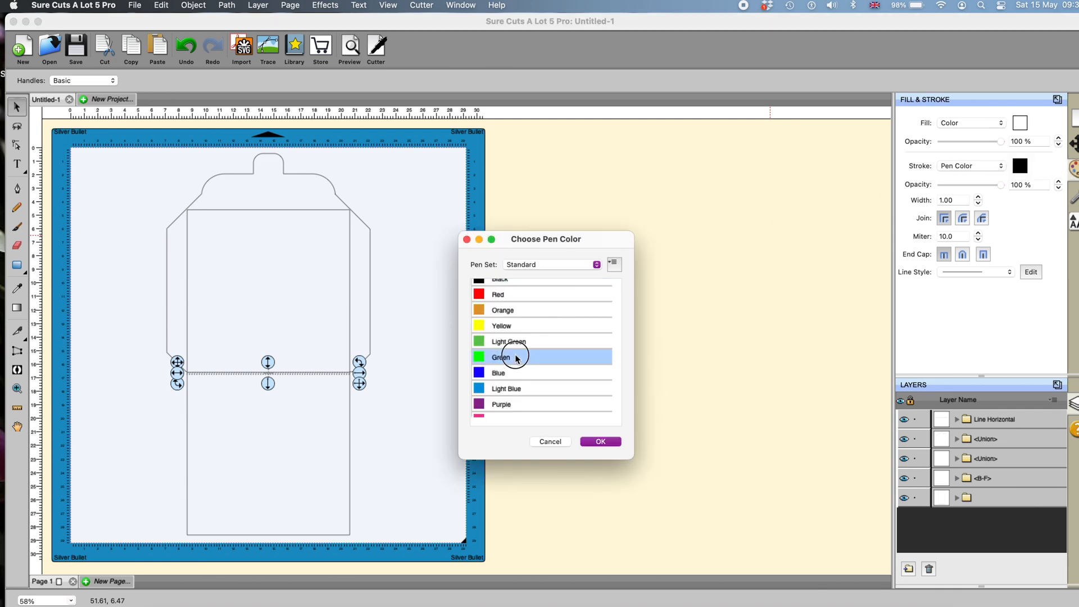
left_click(590, 442)
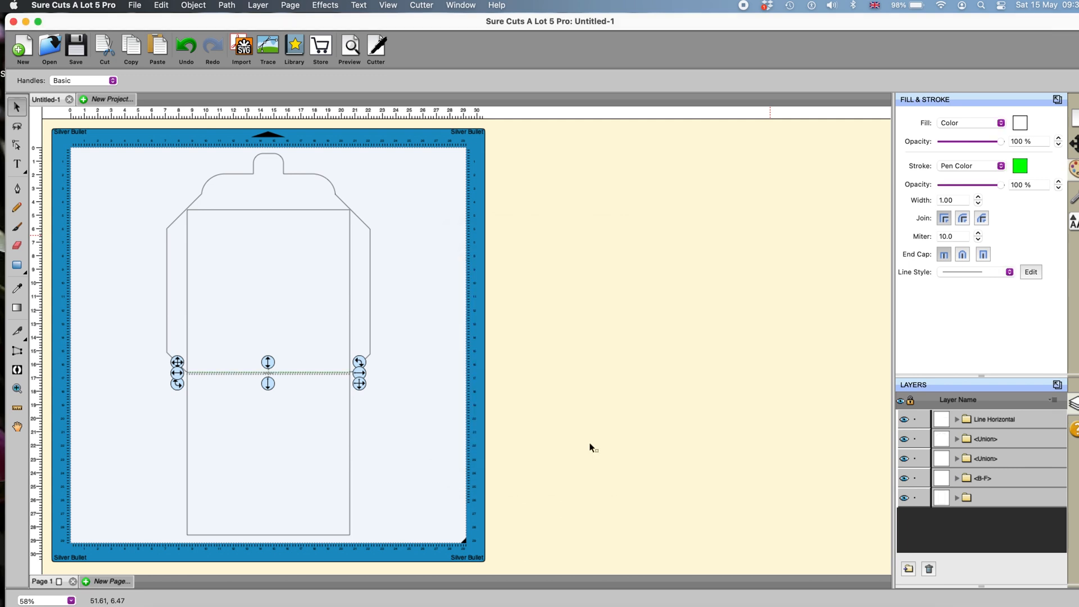
left_click(451, 440)
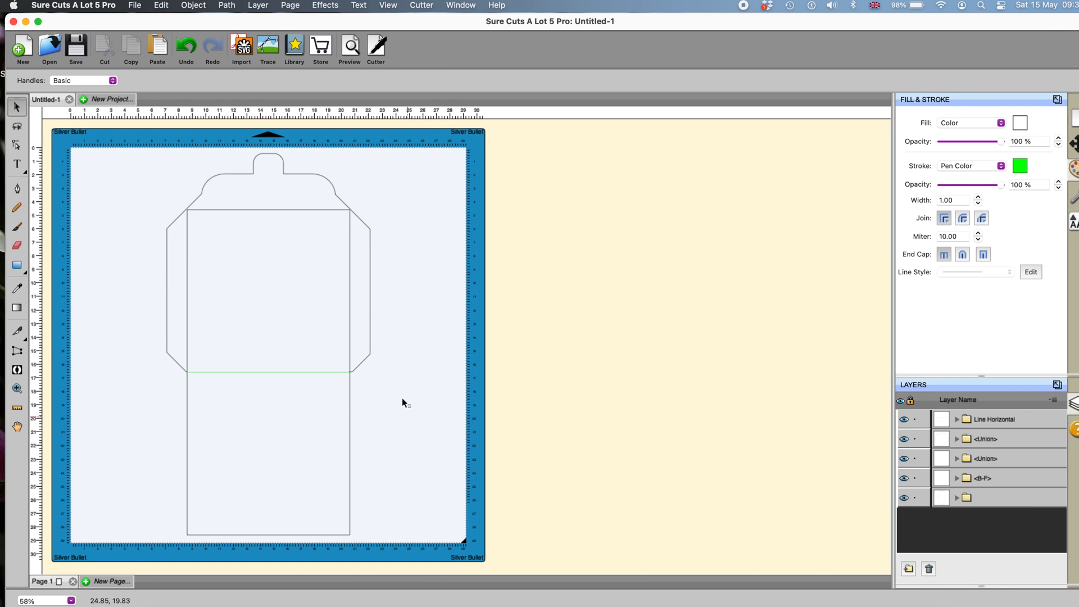
Set the pen colour of the 12 by 24 cm rectangle to Green
left_click(249, 215)
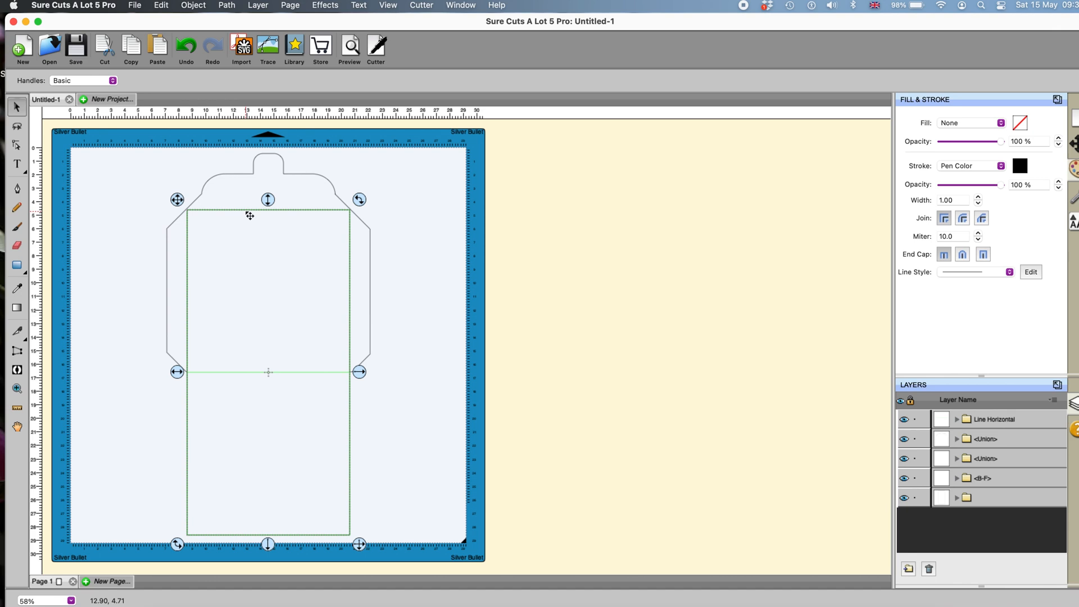
left_click(1073, 201)
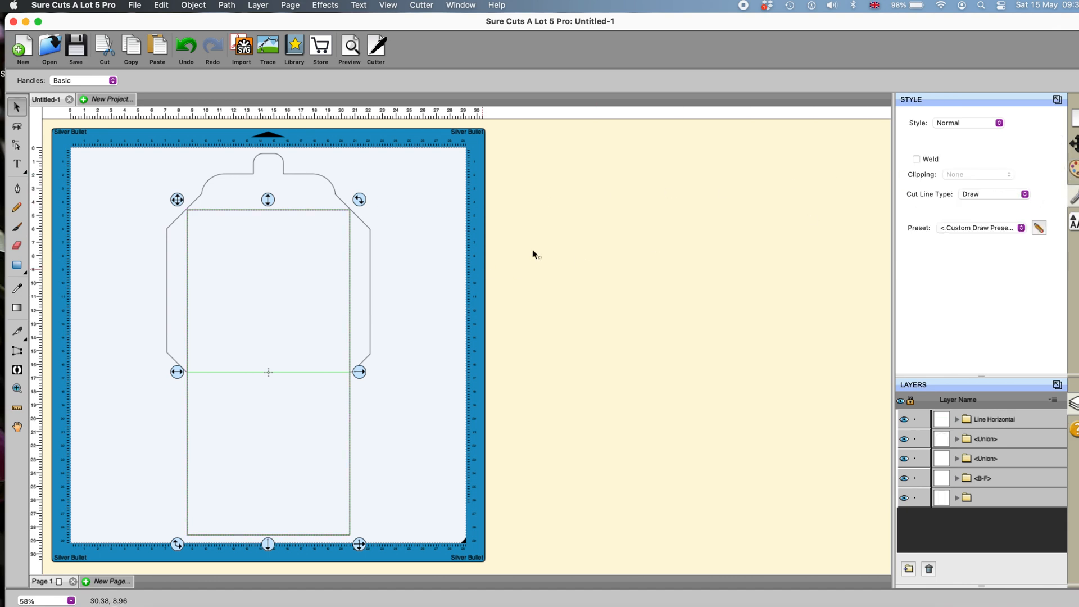
left_click(1074, 172)
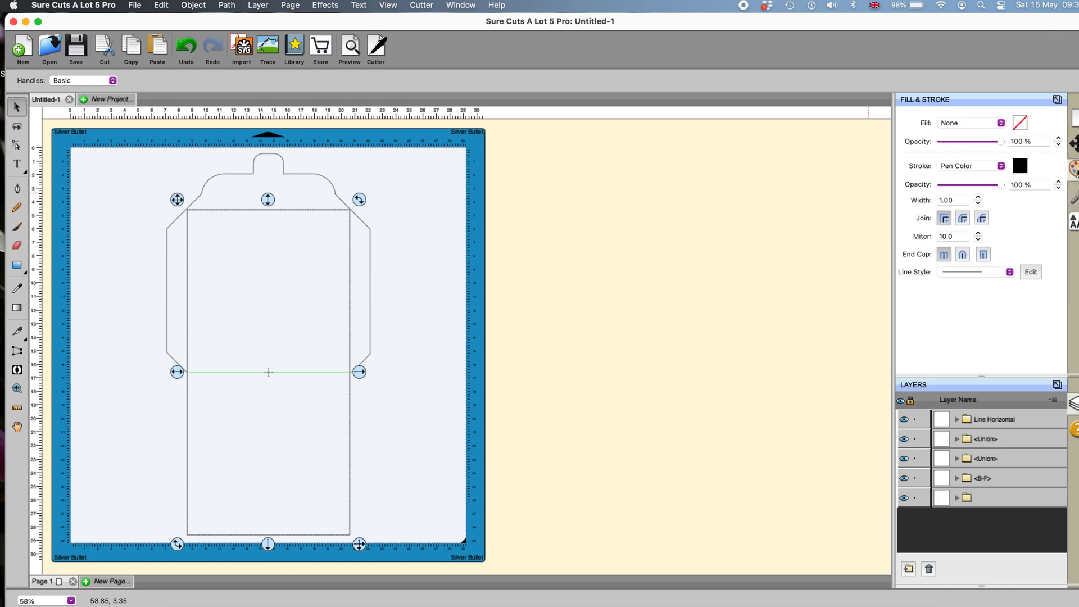
left_click(1020, 166)
left_click(500, 357)
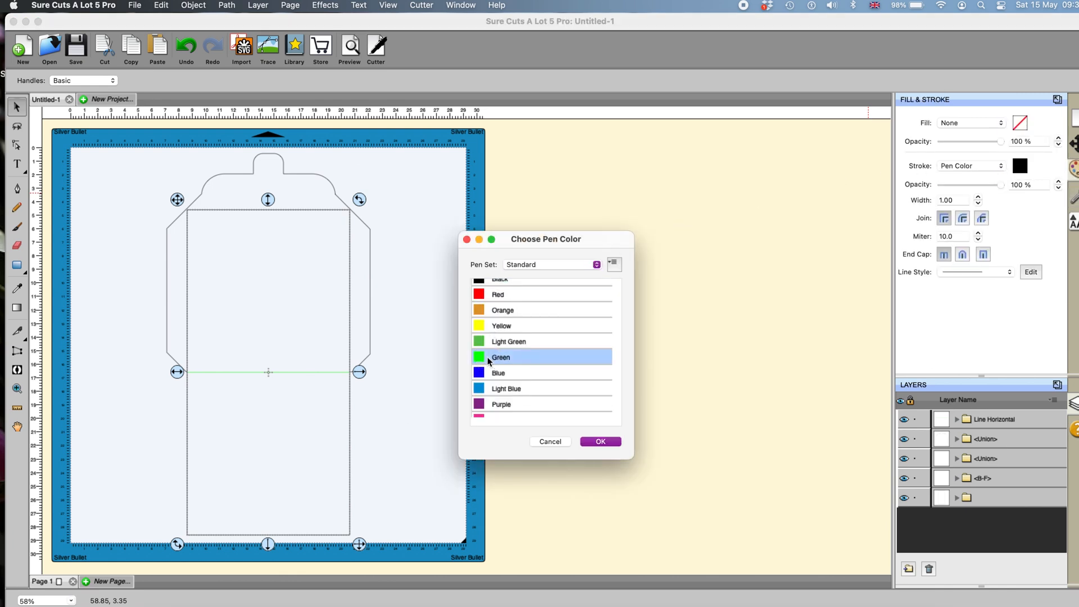
left_click(596, 442)
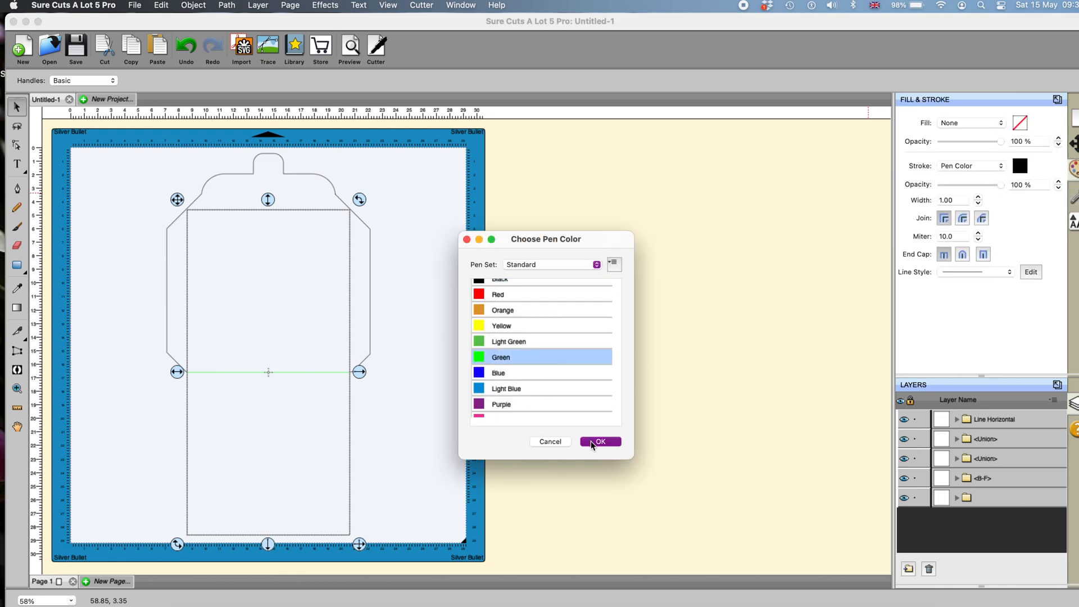
left_click(401, 340)
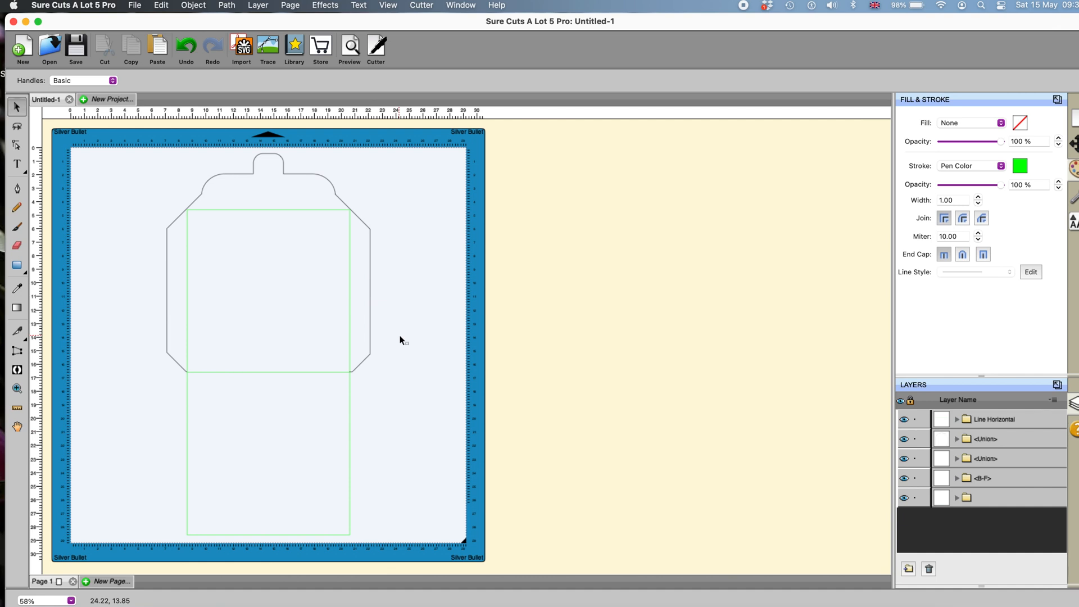
Break apart the green rectangle into its upper and lower halves
left_click(353, 415)
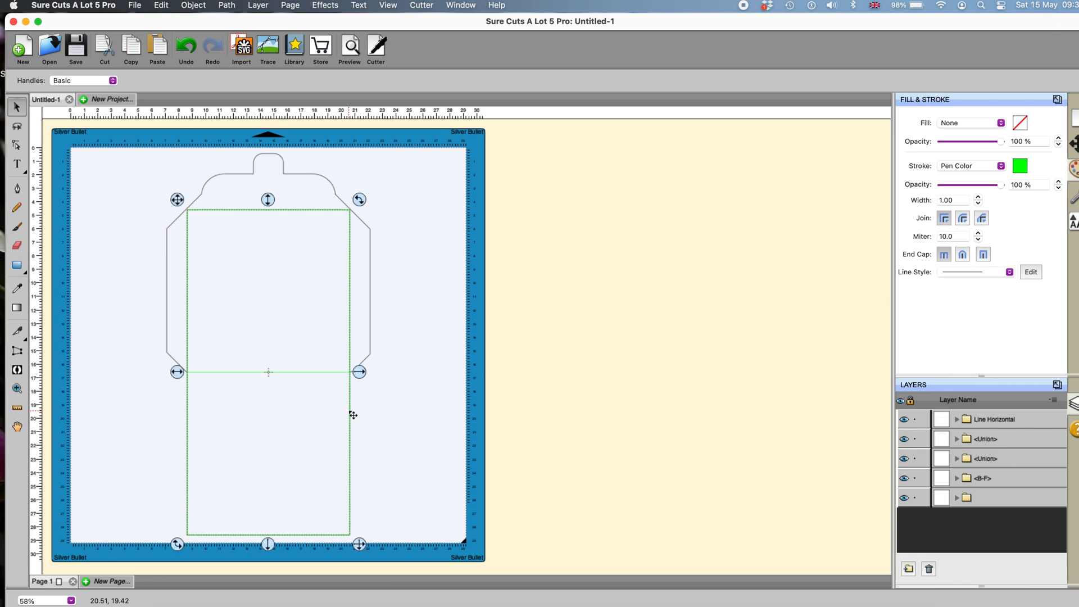
right_click(353, 415)
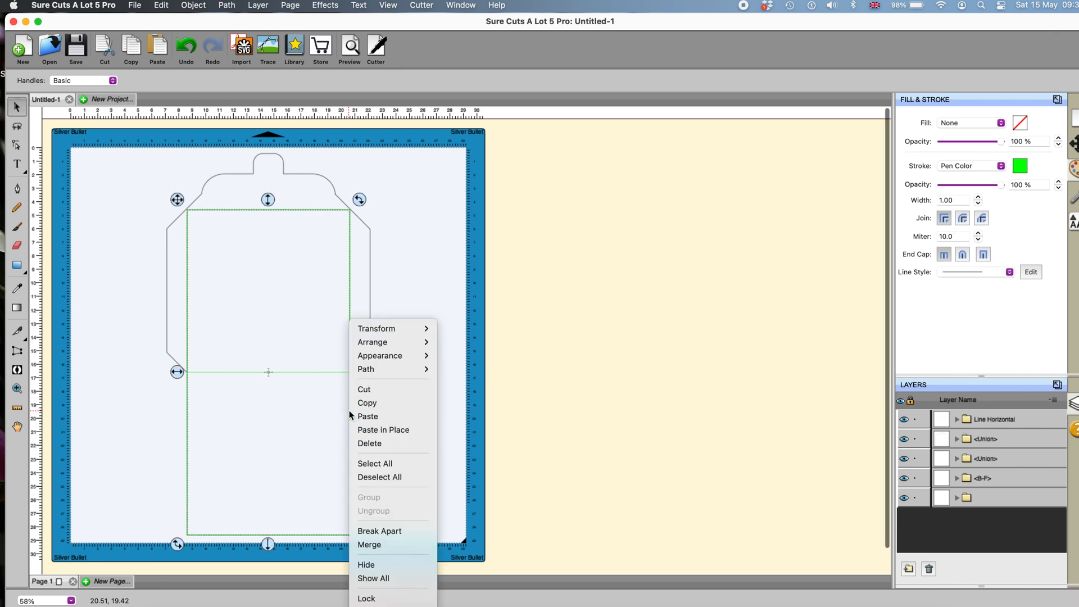
left_click(375, 531)
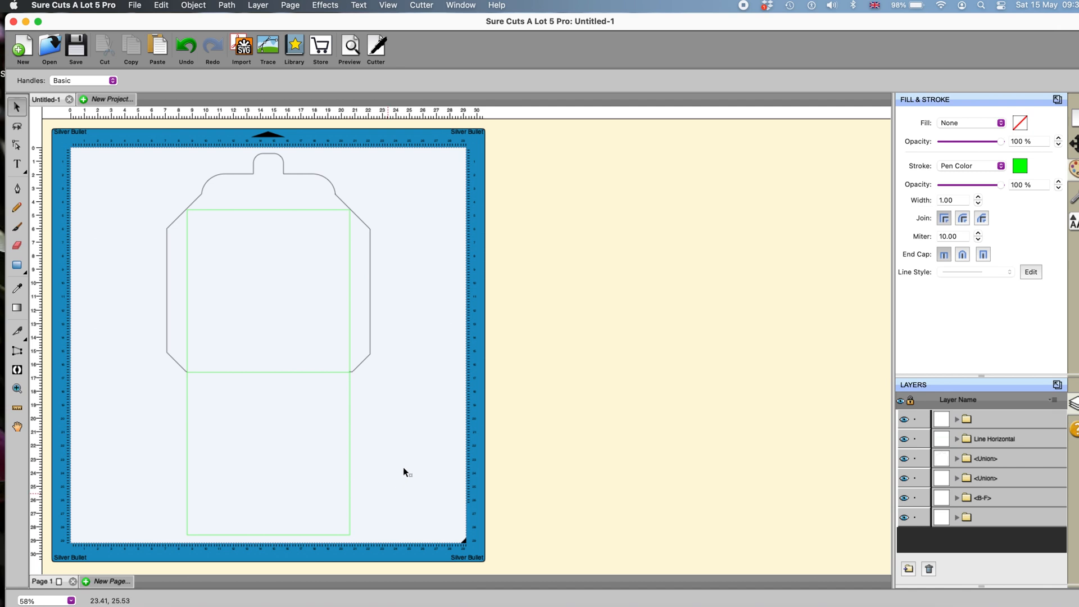
Set the cut line type of the rectangle's lower half to Cut
left_click(353, 435)
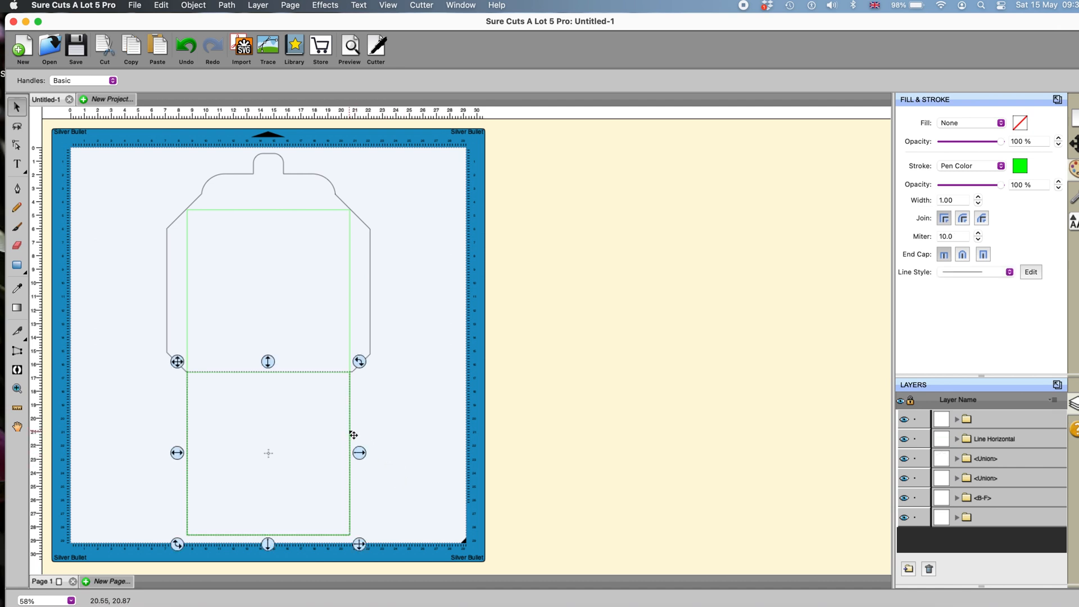
left_click(1074, 198)
left_click(1027, 195)
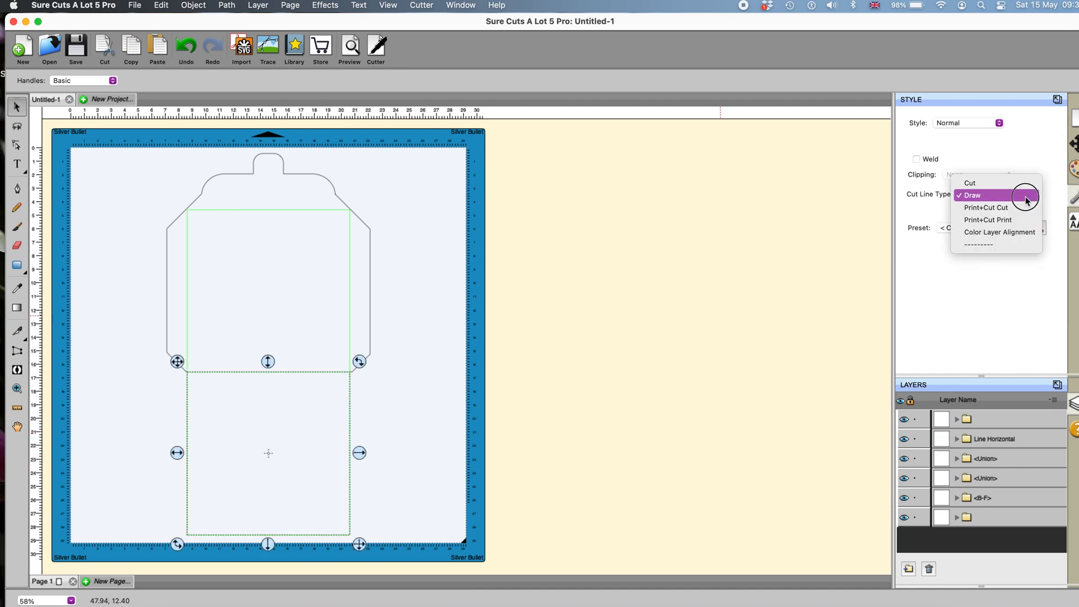
left_click(995, 184)
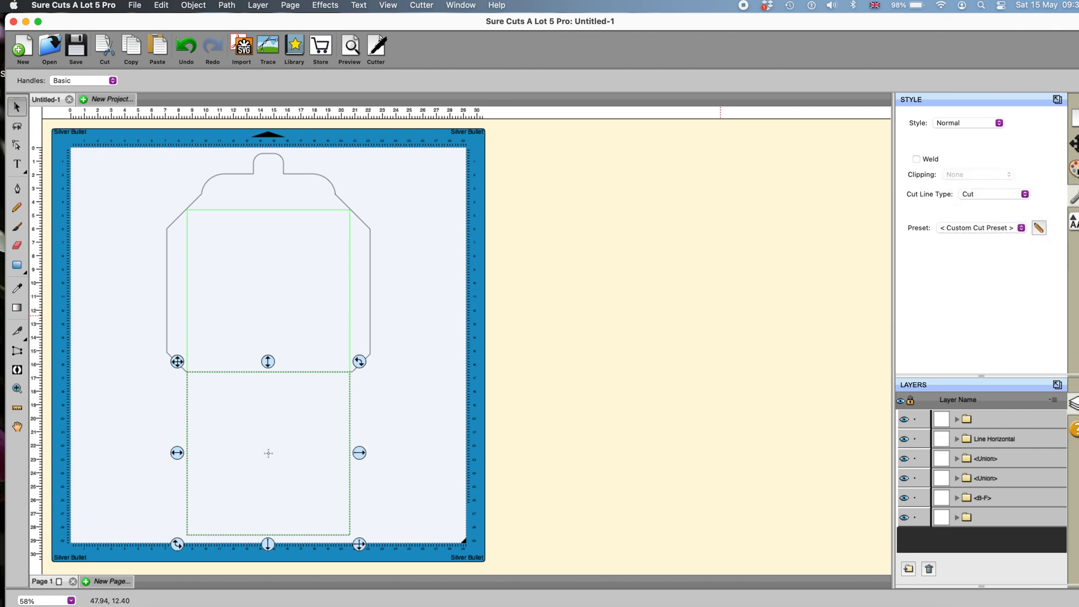
Switch the lower half's stroke from Pen Color to Color and make it black (000000)
left_click(1074, 170)
left_click(999, 167)
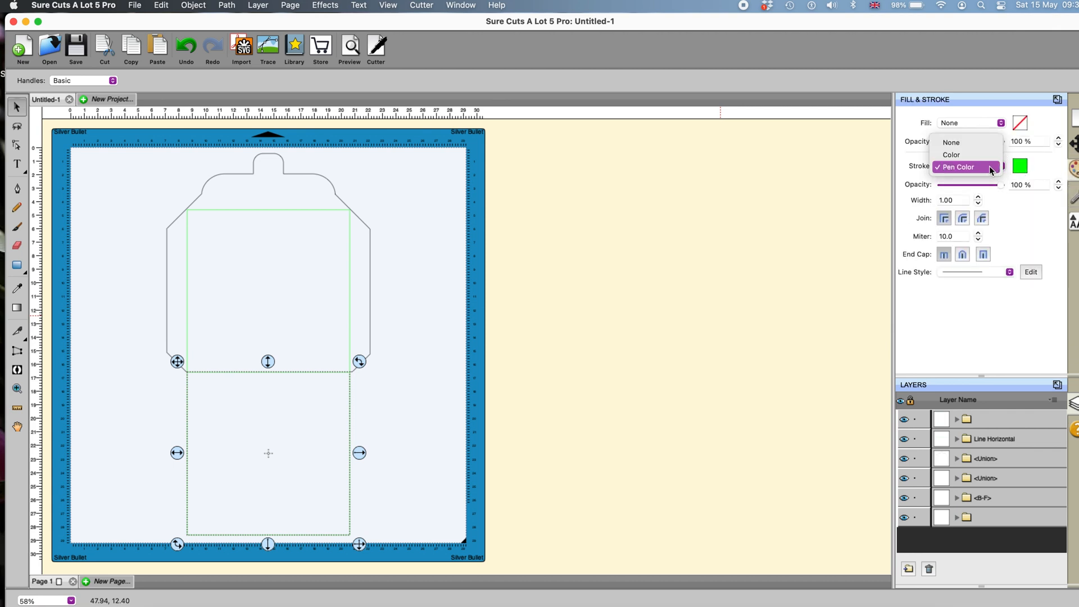
left_click(979, 157)
left_click(1021, 166)
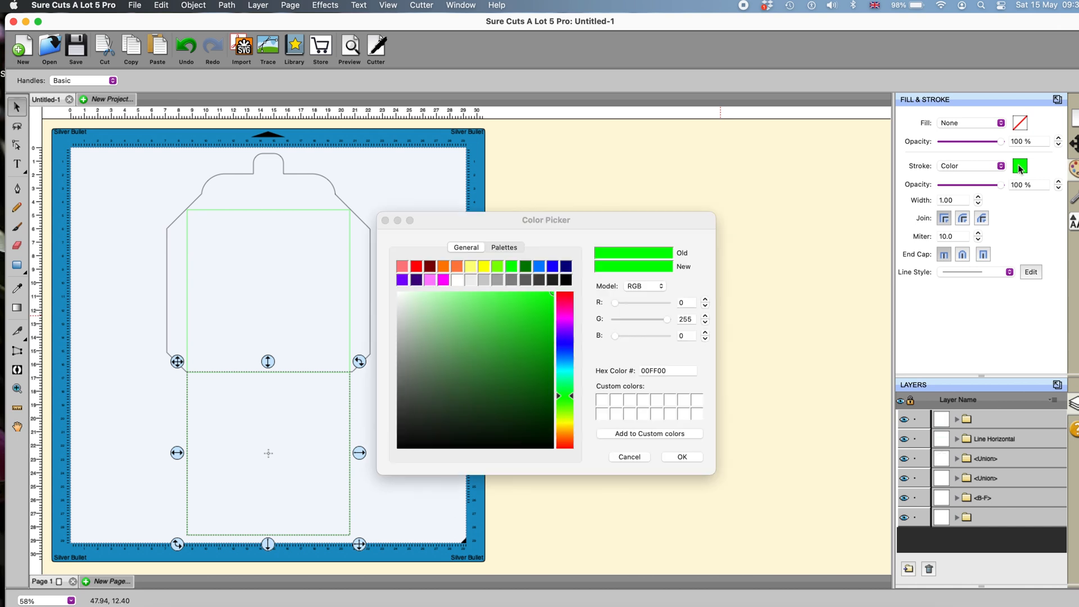
left_click(567, 280)
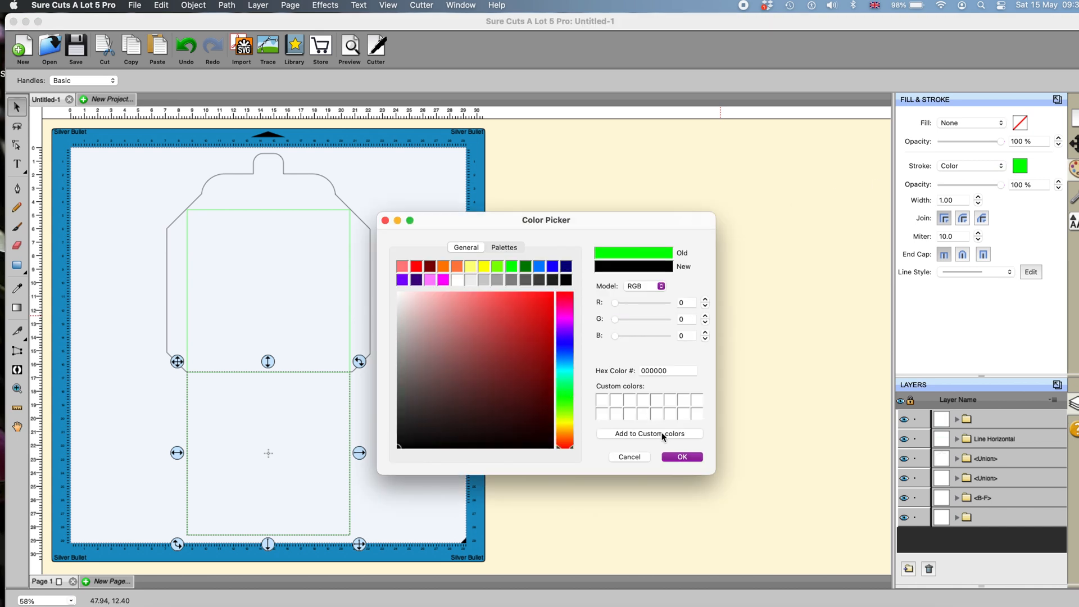
left_click(679, 457)
Hide the green square and the remaining green fold line so only the black outlines show
mouse_move(157, 193)
left_mouse_down()
mouse_move(362, 239)
mouse_move(366, 278)
left_mouse_up()
left_click(296, 210)
left_click(298, 214)
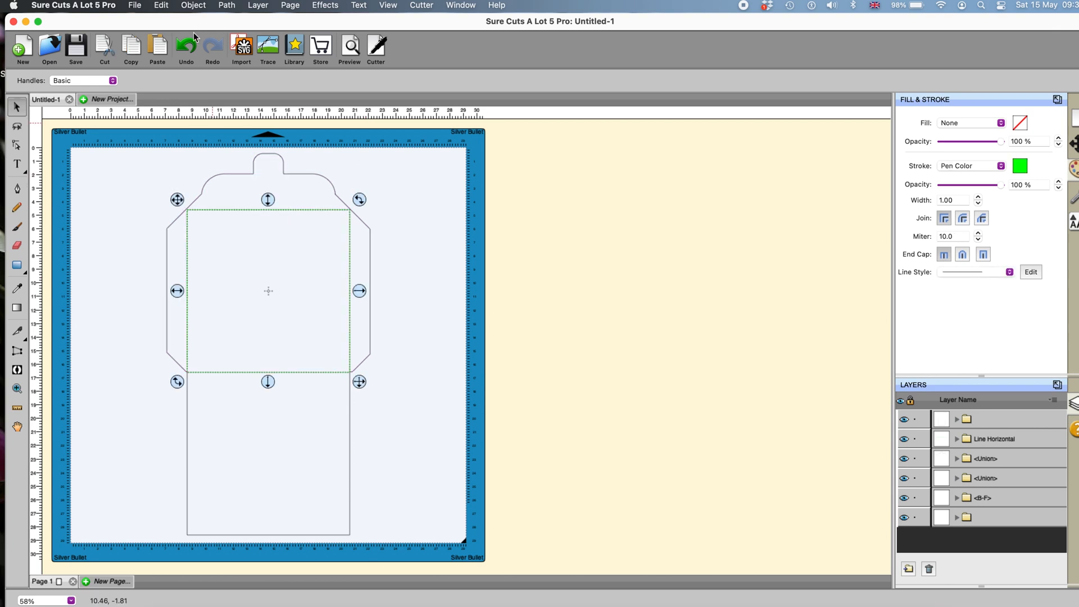
left_click(194, 6)
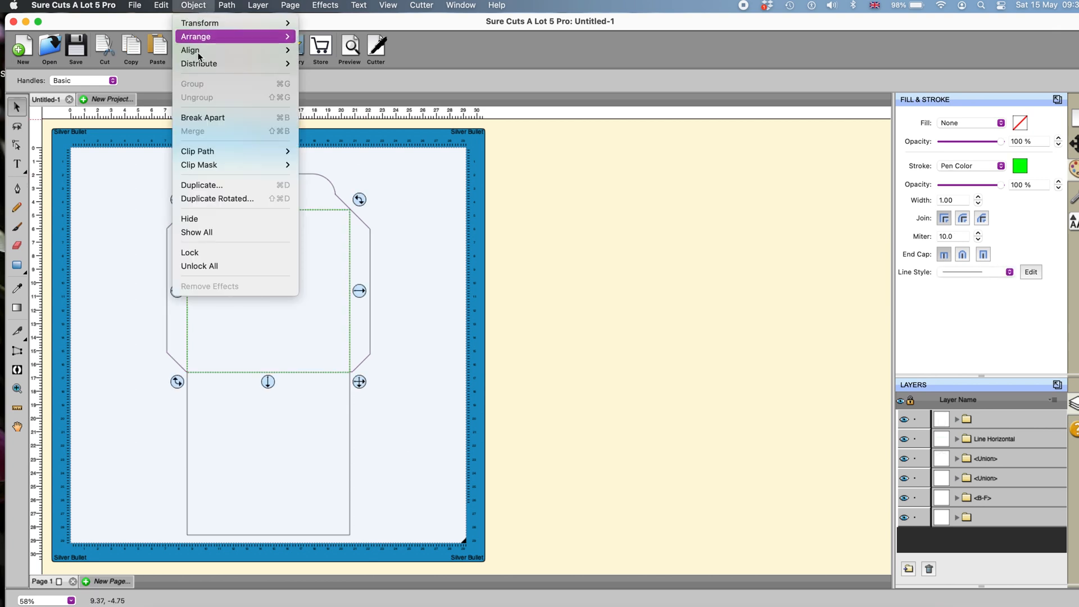
left_click(207, 219)
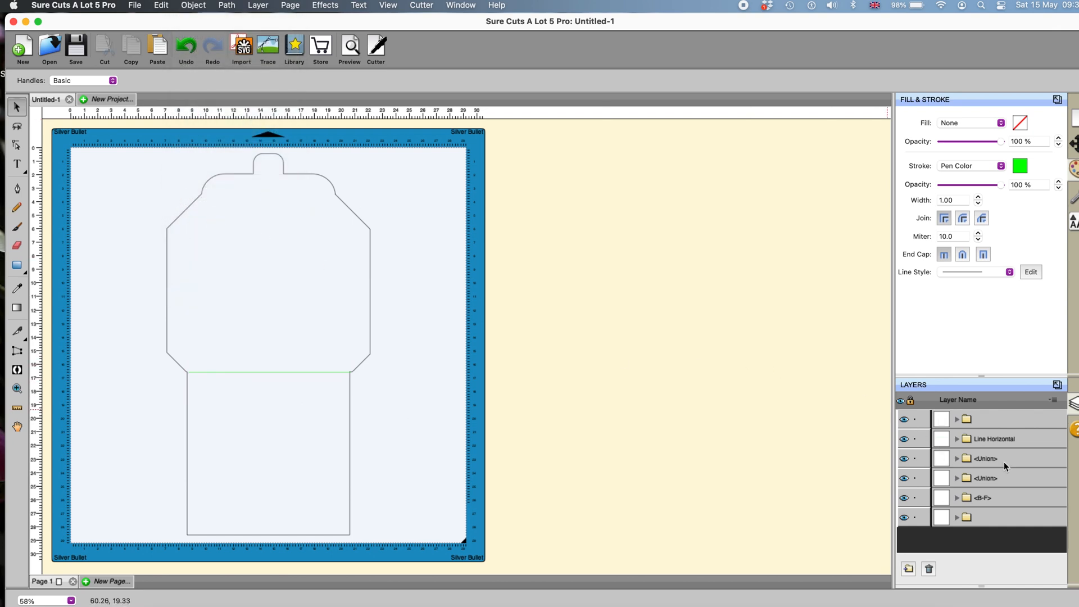
left_click(288, 374)
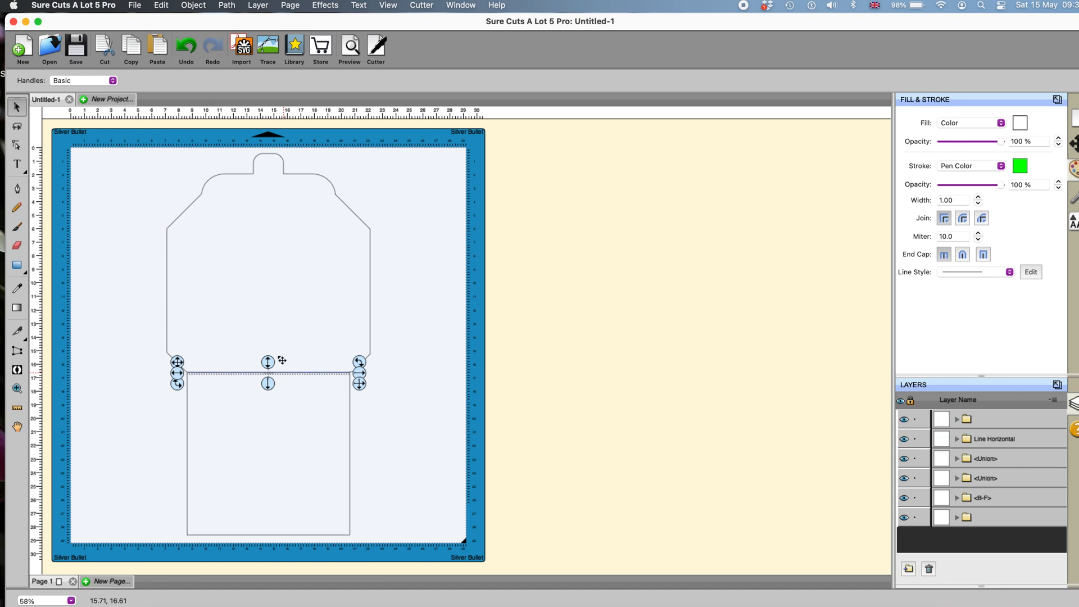
left_click(192, 5)
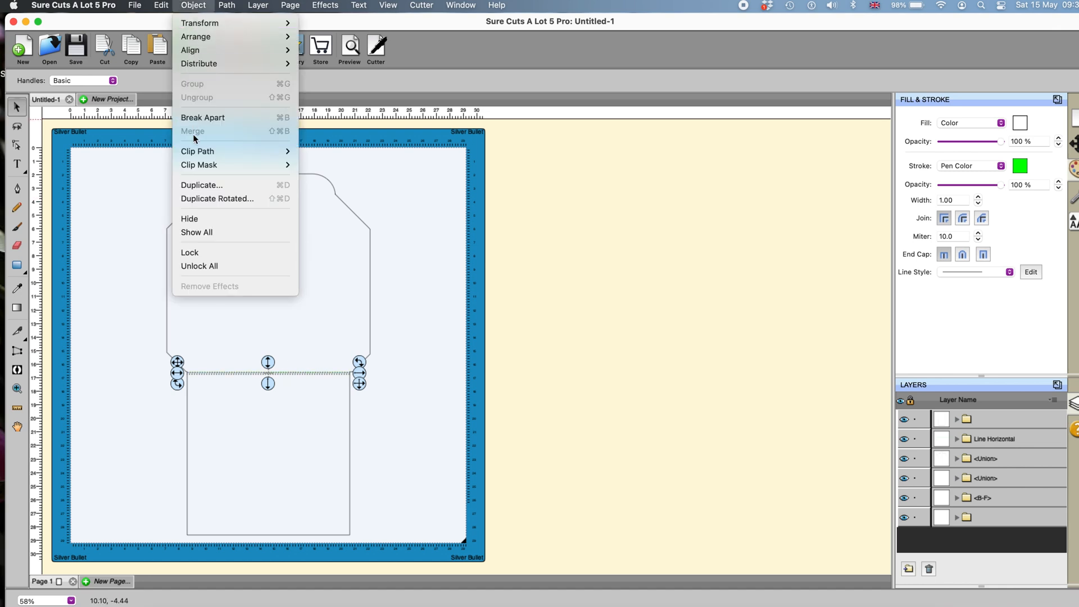
left_click(190, 218)
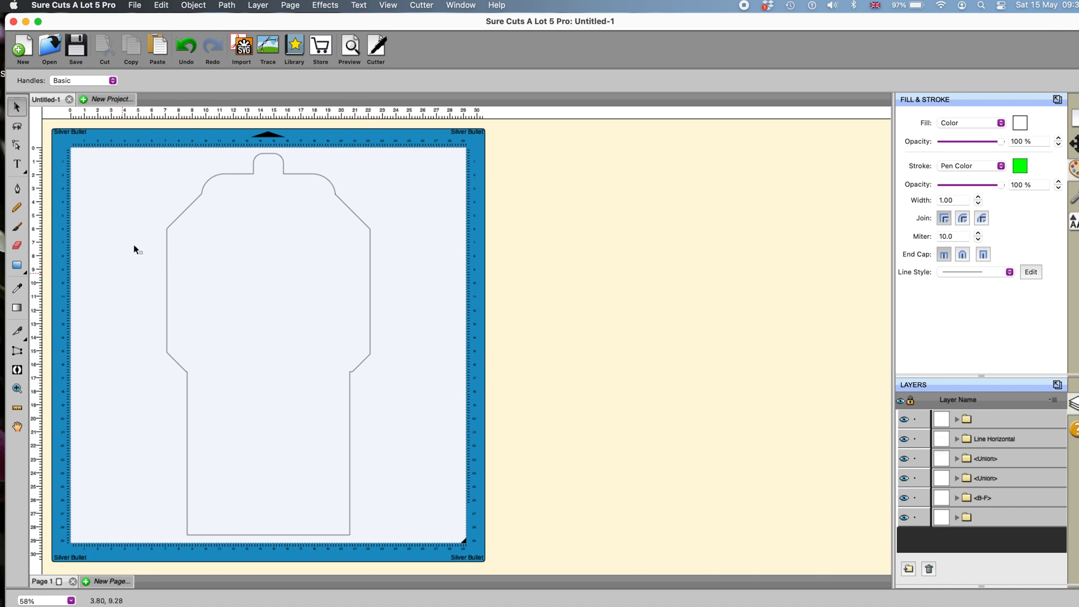
Group all the visible black cut outlines and lock the group
left_click_drag(101, 148, 514, 560)
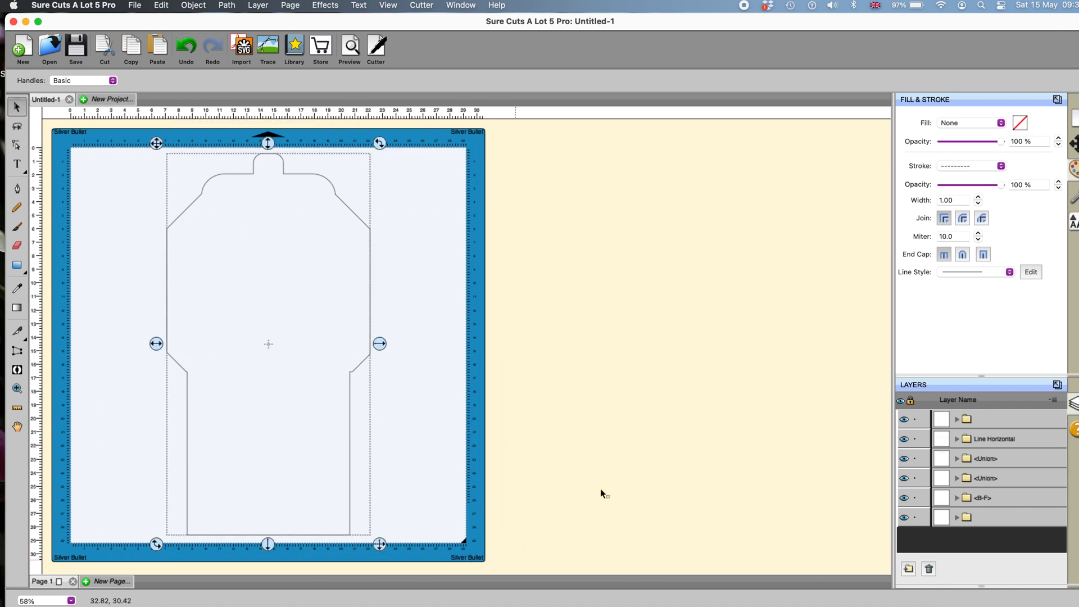
left_click(1074, 204)
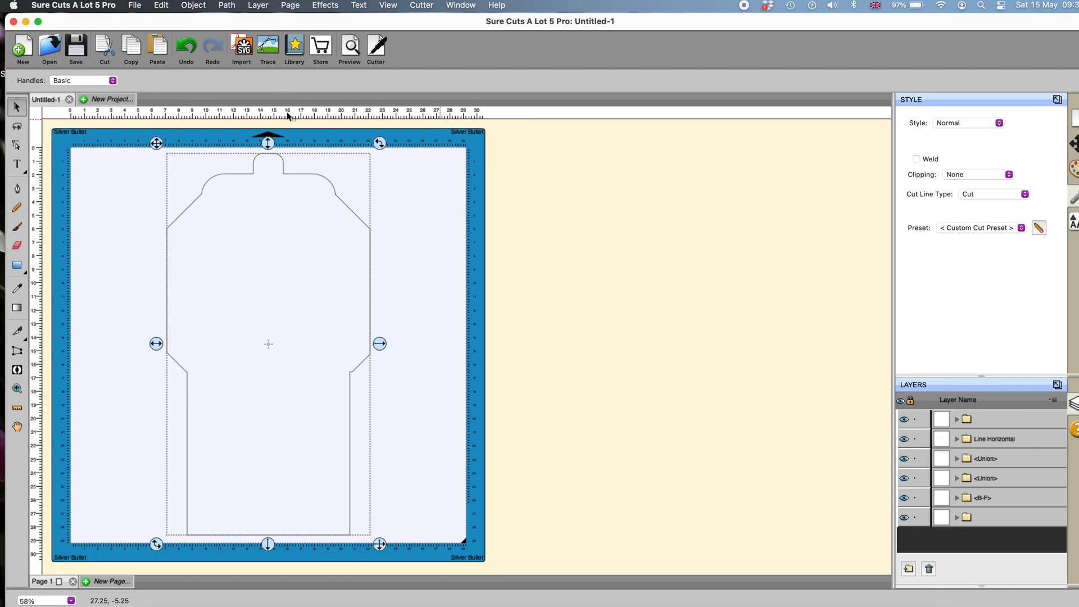
right_click(304, 237)
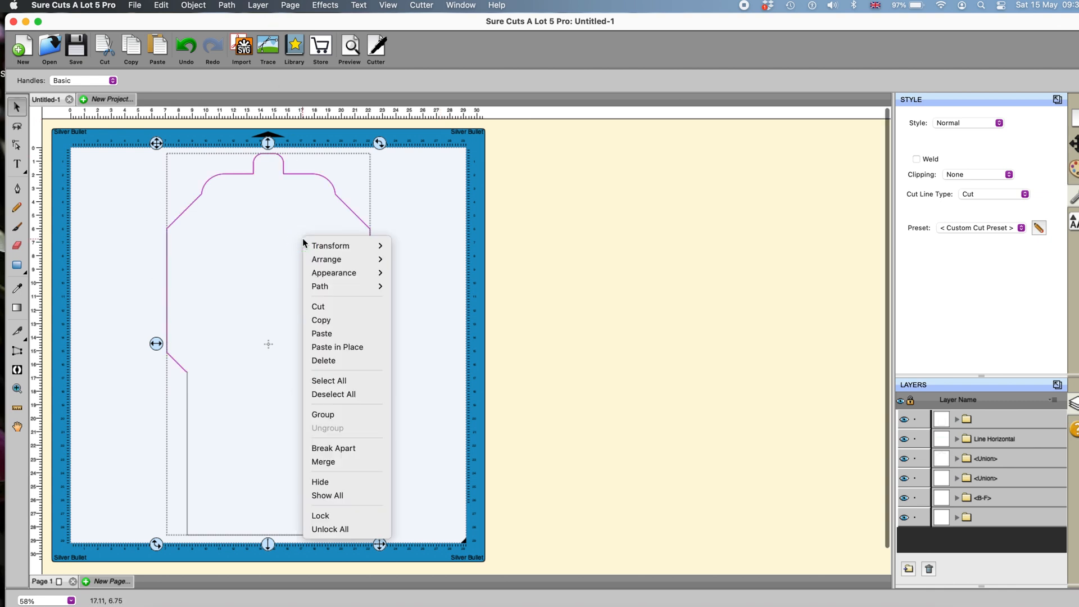
left_click(322, 416)
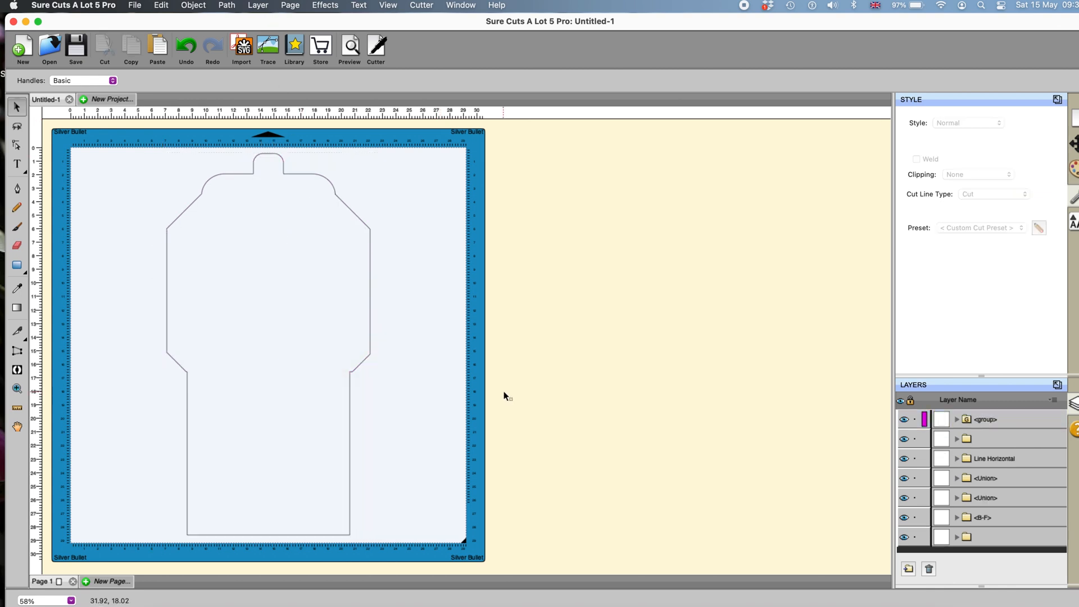
left_click(370, 281)
left_click(193, 5)
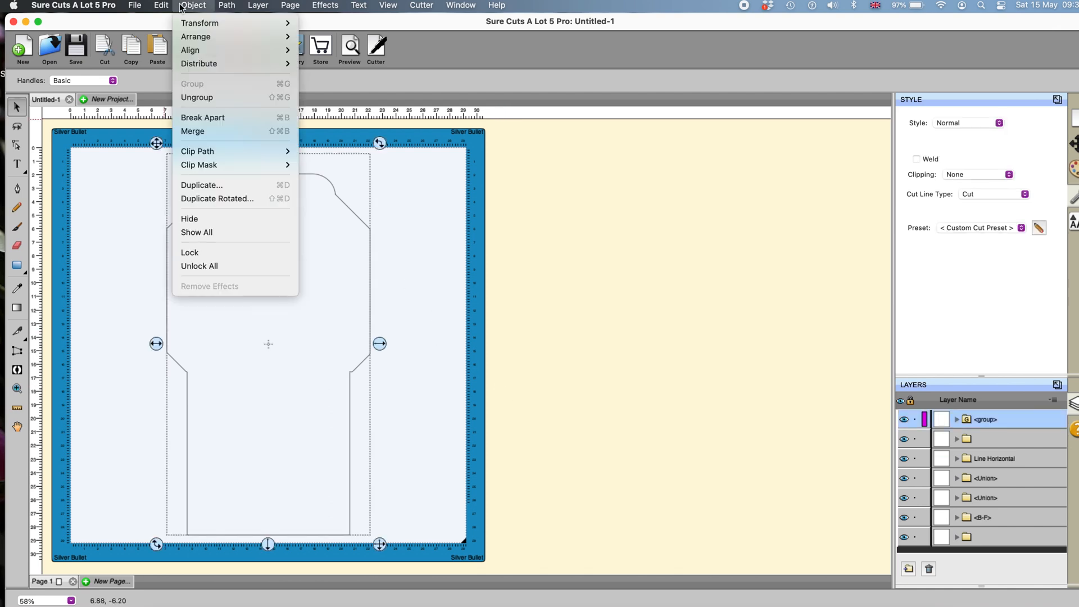
left_click(188, 252)
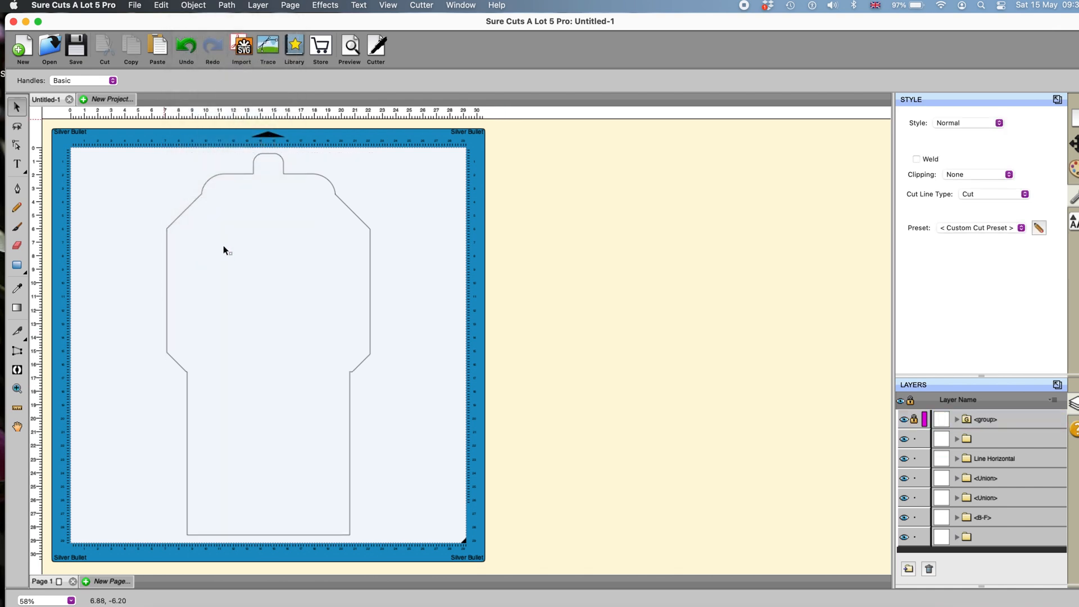
Show all the hidden green fold lines, select them and unlock all locked objects
left_click(188, 7)
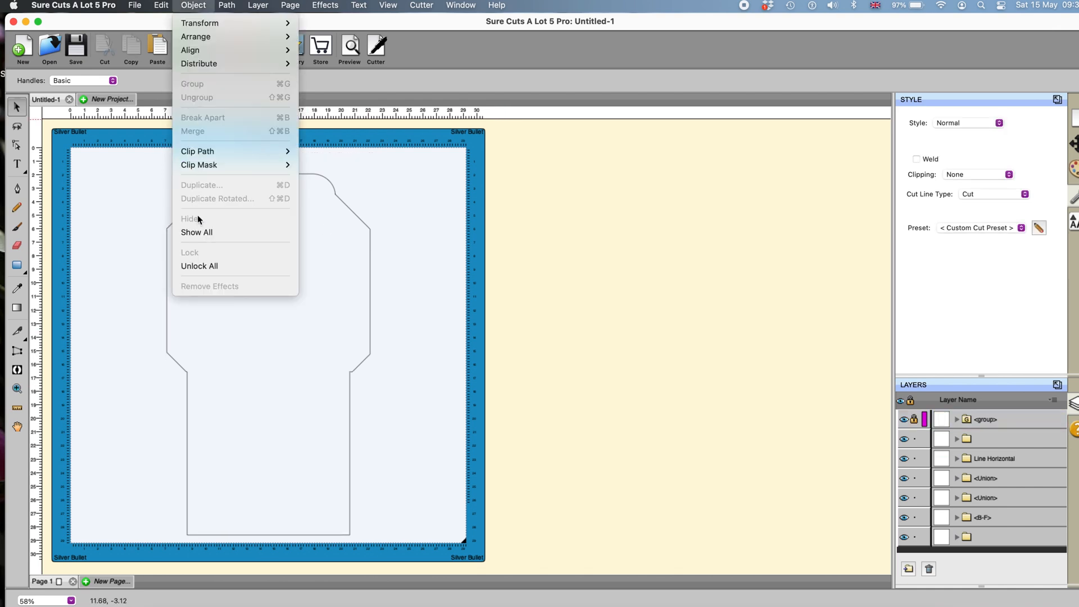
left_click(203, 233)
mouse_move(117, 160)
left_mouse_down()
mouse_move(161, 161)
mouse_move(366, 226)
mouse_move(419, 410)
left_mouse_up()
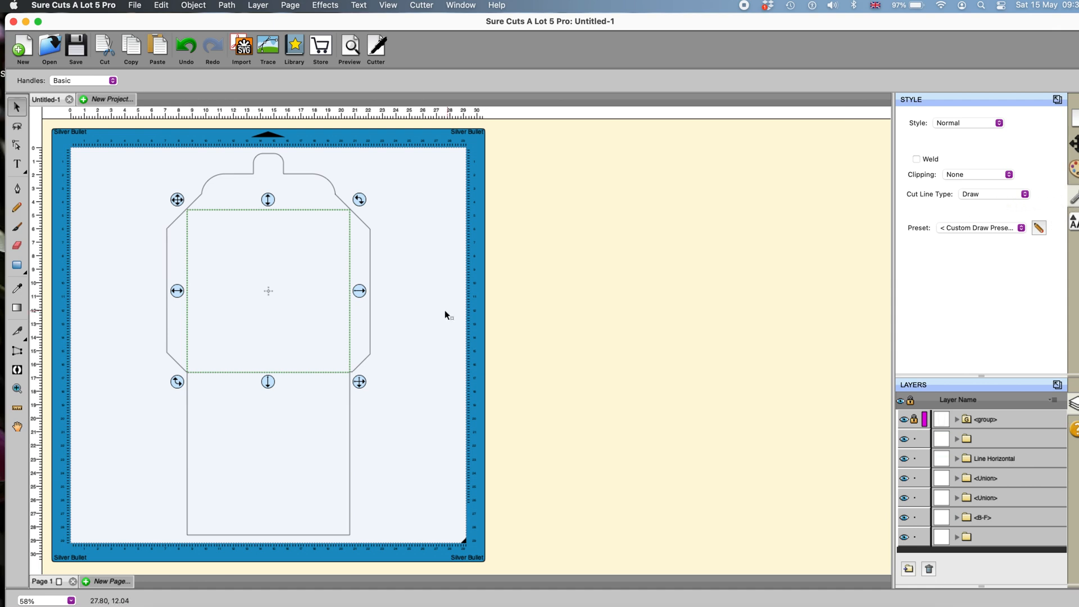
left_click(193, 5)
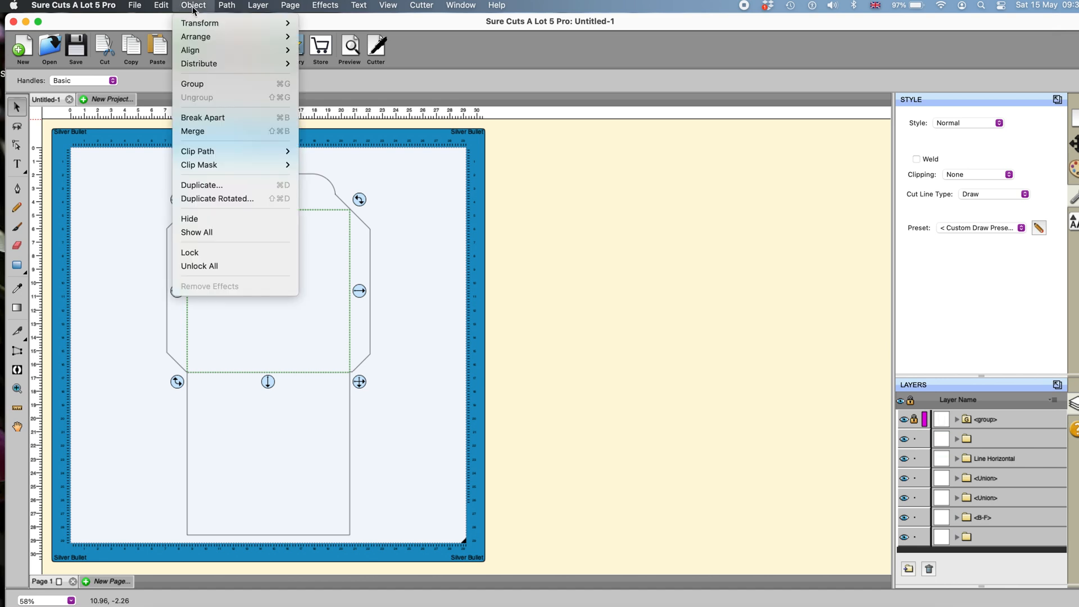
left_click(198, 266)
Select the whole template and group the black outlines together with the green fold lines
left_click_drag(109, 149, 470, 589)
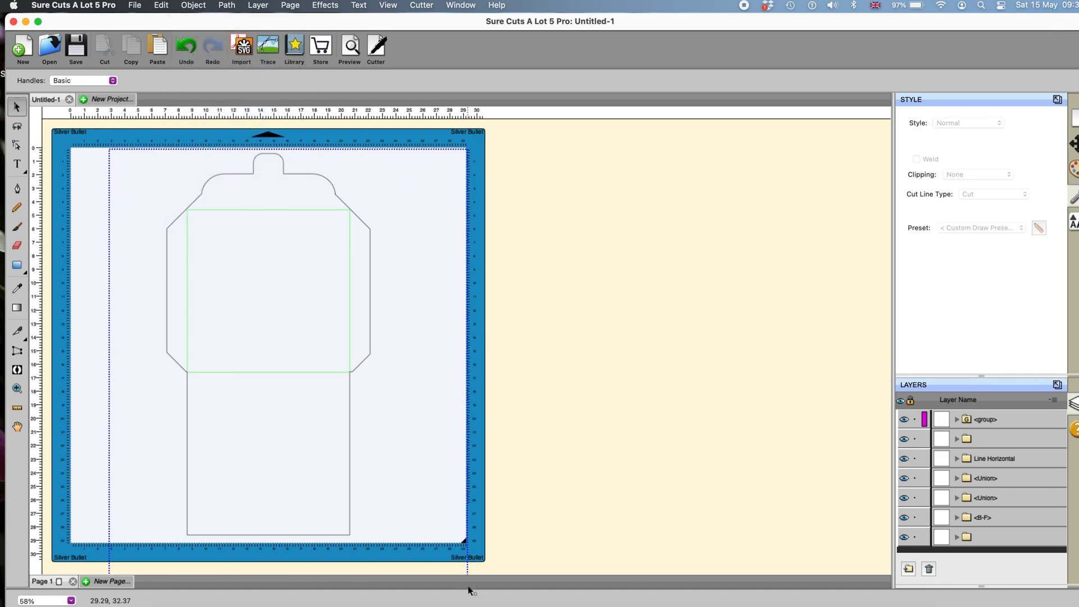
right_click(298, 429)
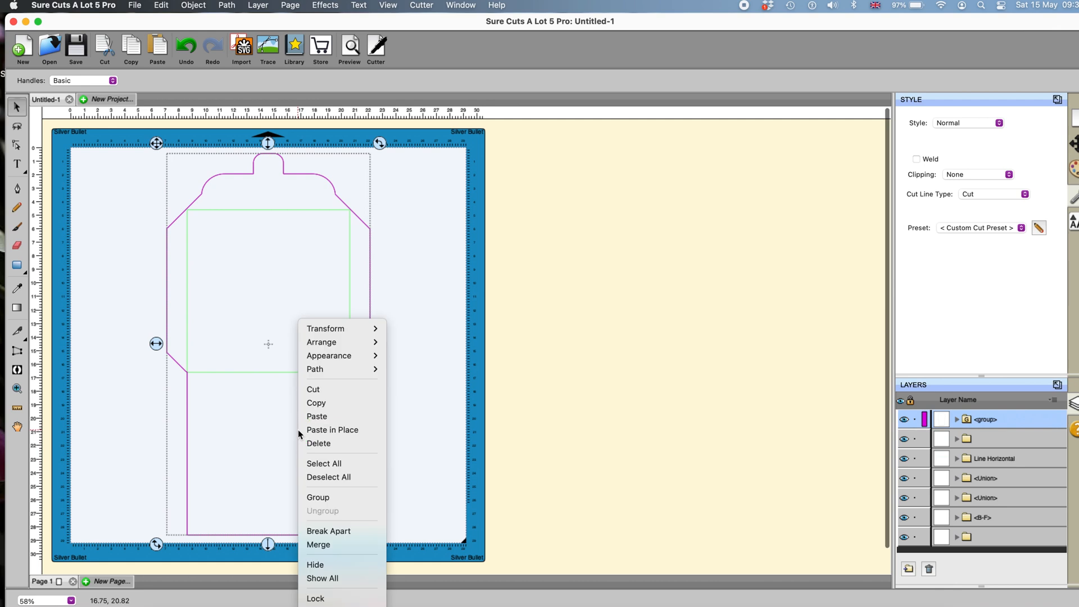
left_click(335, 496)
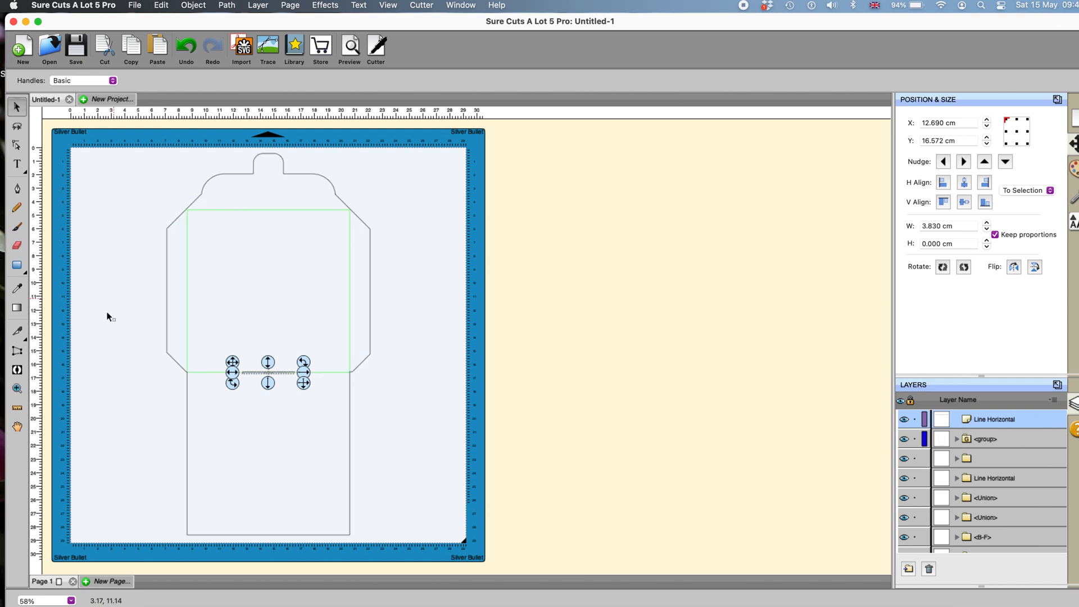
Measure the vertical distance from the flap's upper edge beside the tab down to the upper green fold line
left_click(18, 409)
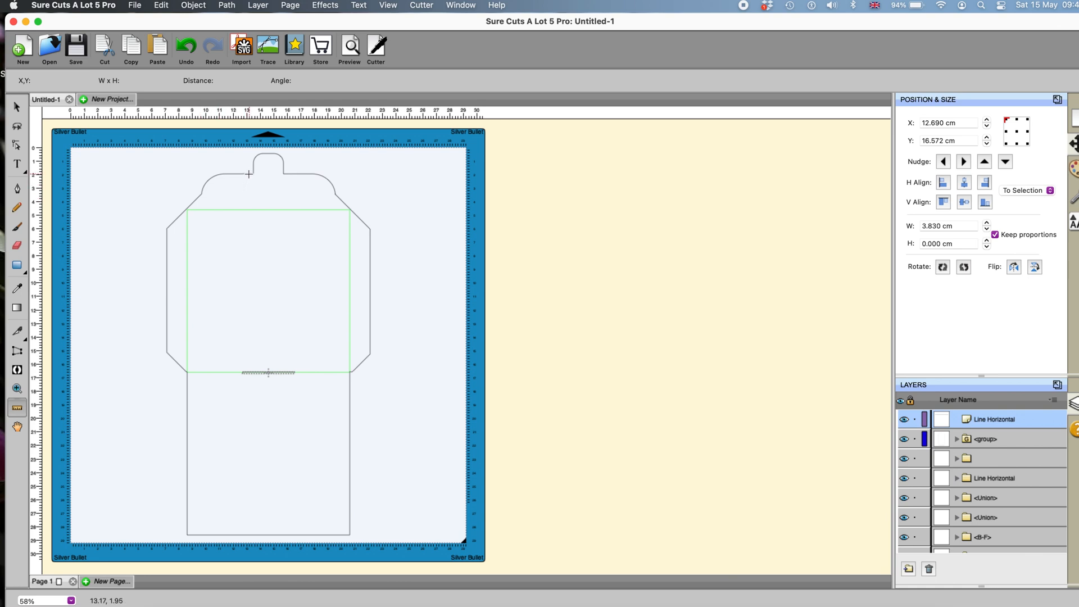
left_click_drag(249, 174, 250, 201)
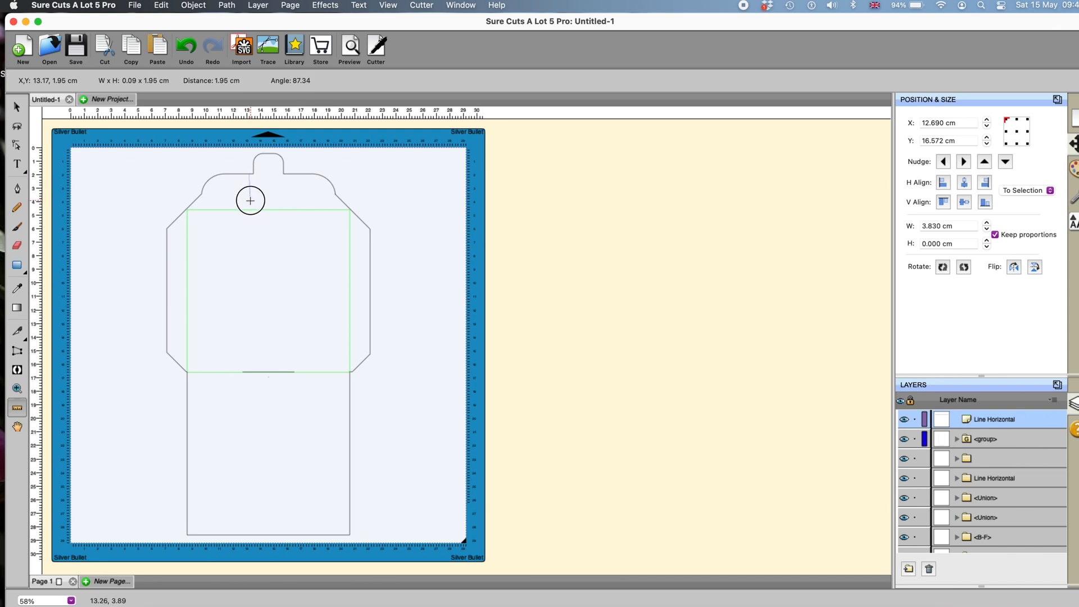
left_click_drag(250, 201, 248, 211)
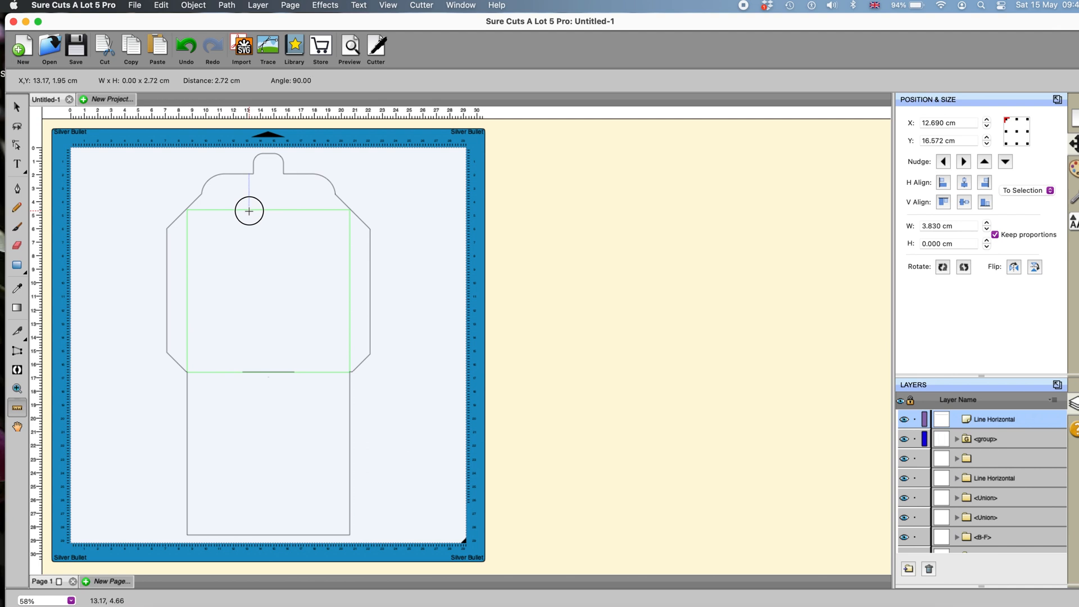
Align the short horizontal line to the template's lower edge, then move it by a relative X of 0 and Y of -2.62 cm
key("super+a")
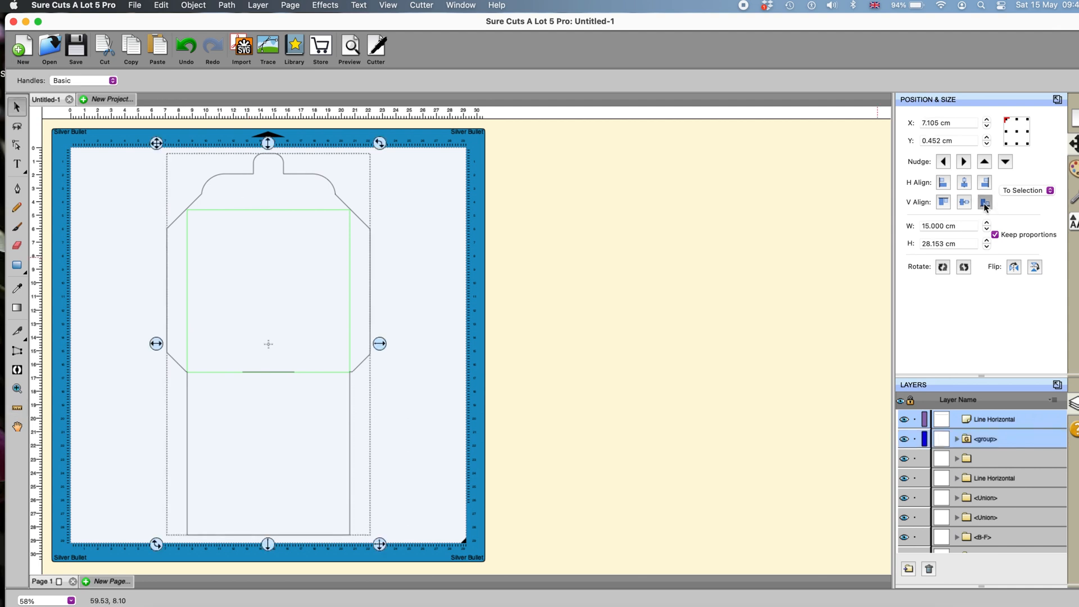
left_click_drag(157, 482, 329, 574)
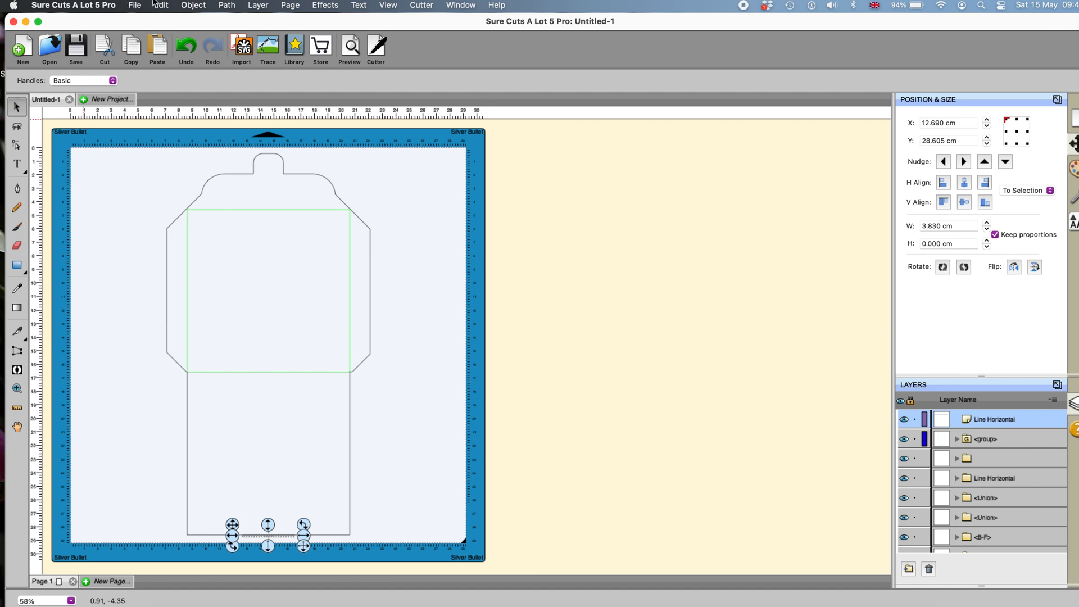
left_click(193, 6)
mouse_move(200, 23)
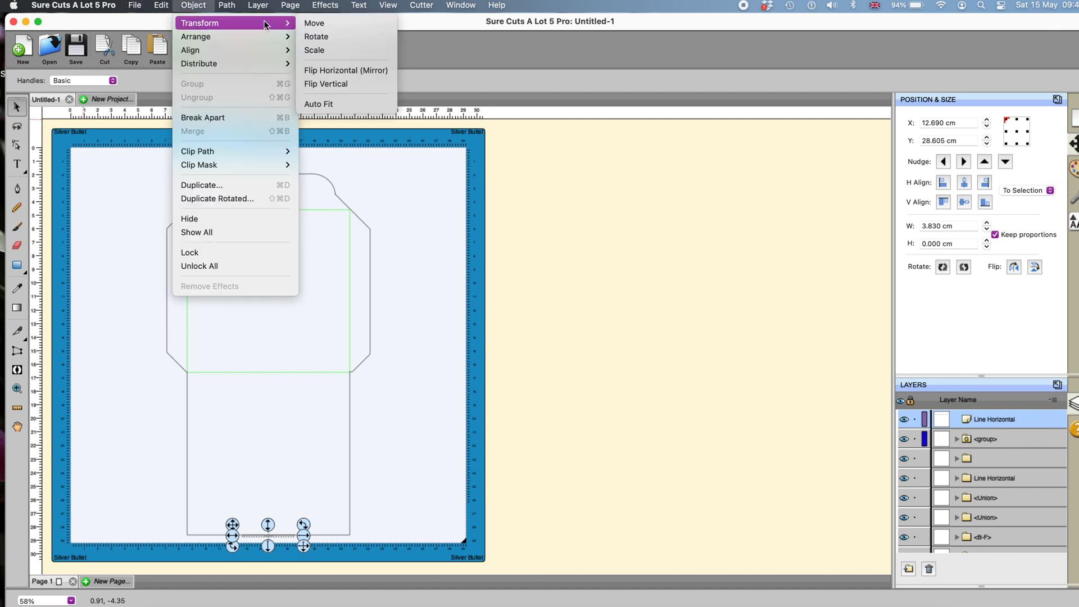
left_click(315, 27)
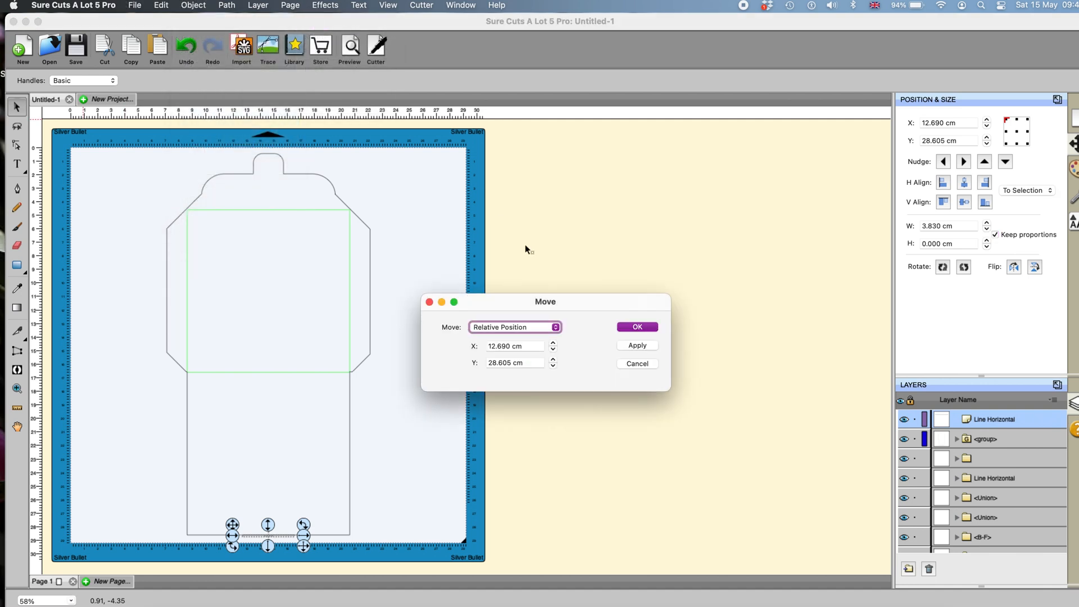
left_click_drag(535, 346, 468, 348)
type("0")
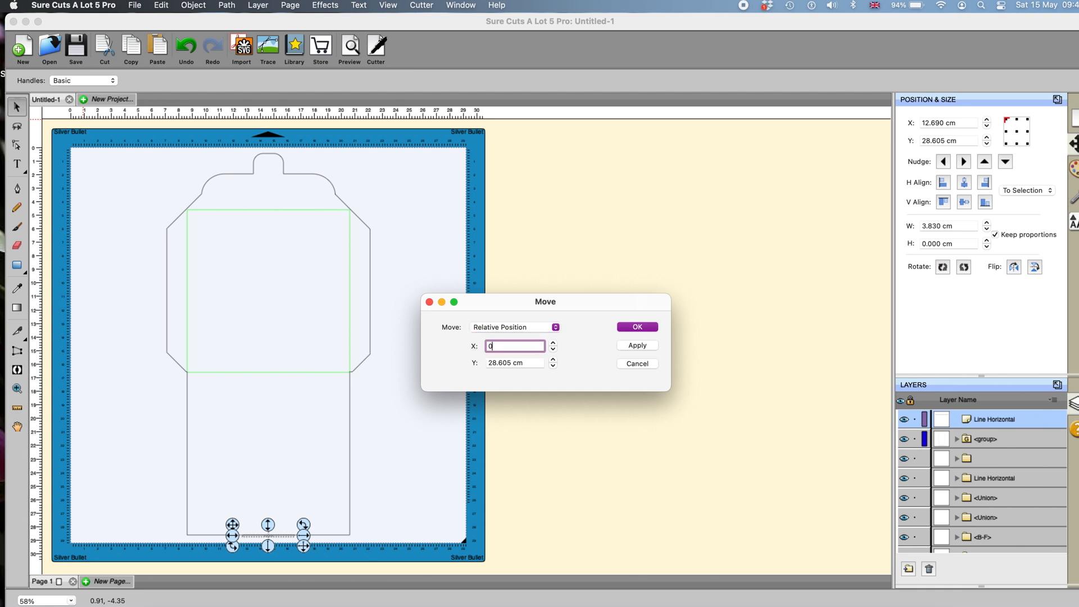
left_click(540, 363)
left_click_drag(540, 362, 458, 364)
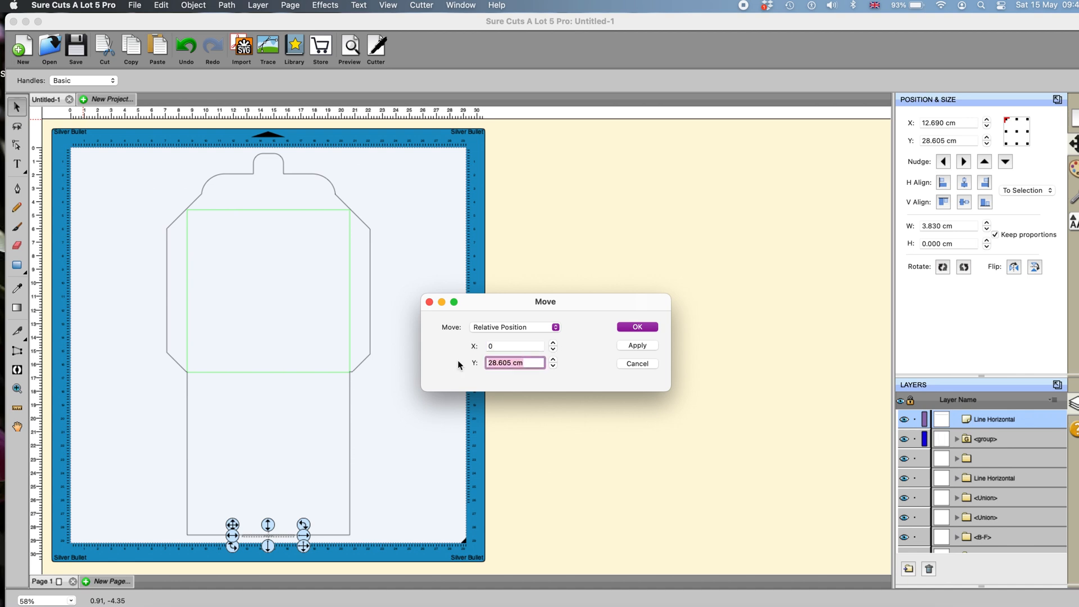
type("-2.62")
left_click(629, 346)
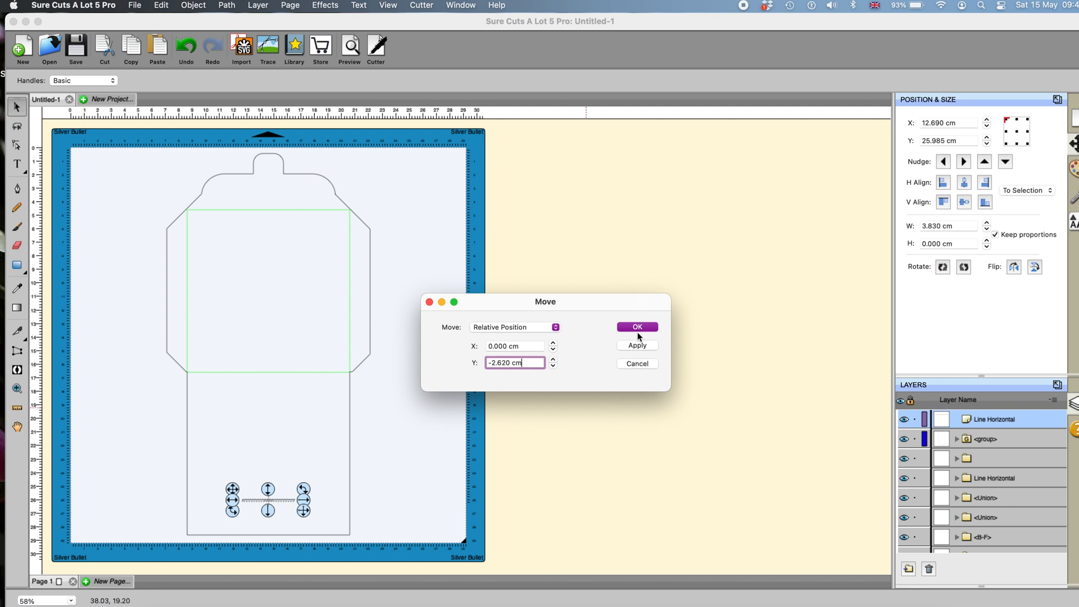
left_click(638, 327)
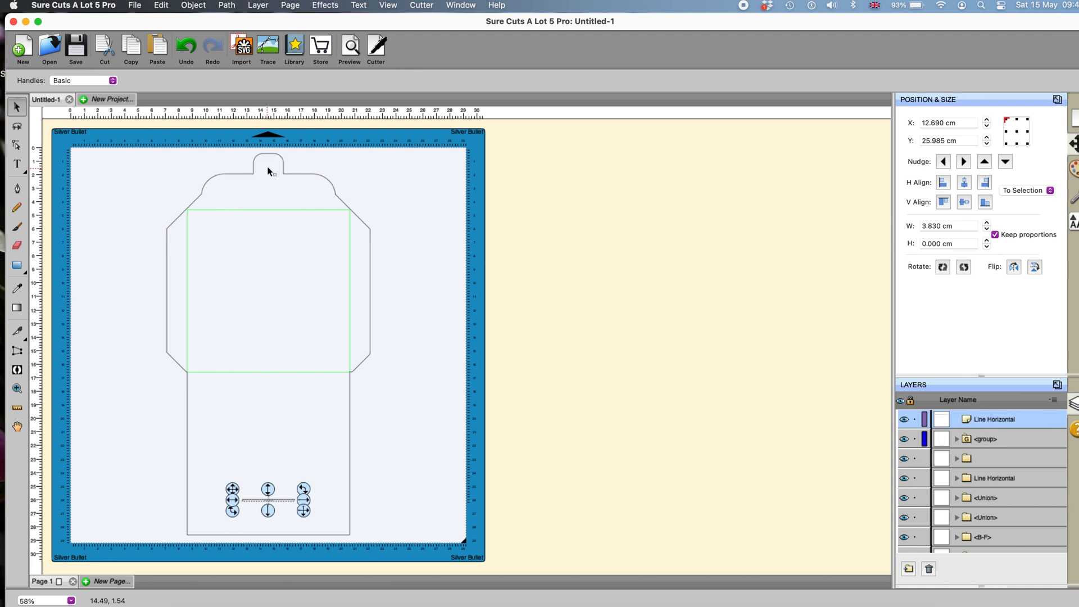
Check the flap height again by measuring from its straight upper edge to the green fold line
left_click(20, 410)
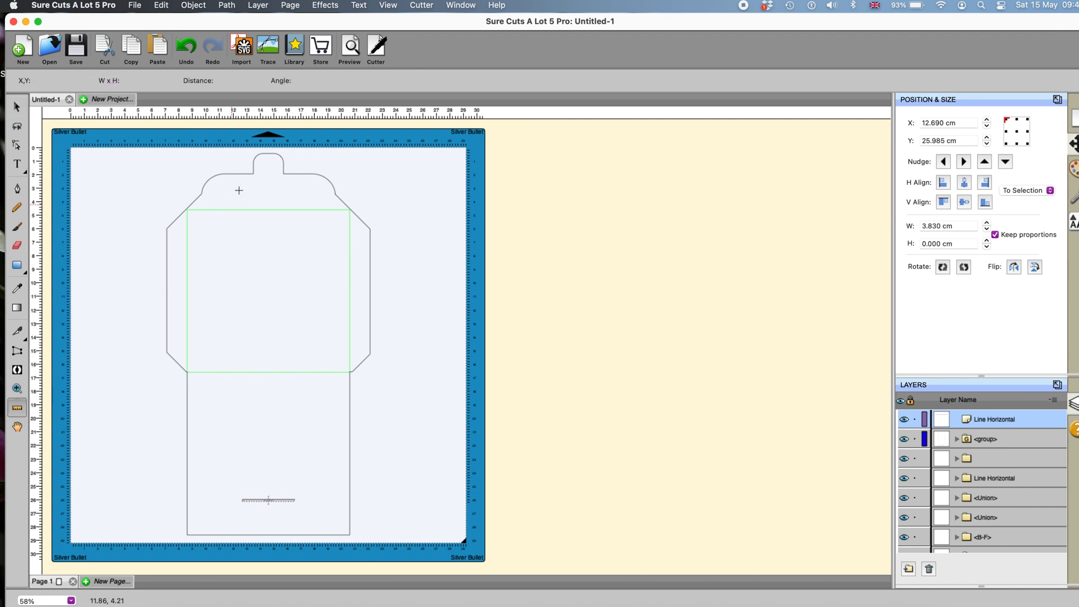
left_click_drag(242, 174, 244, 210)
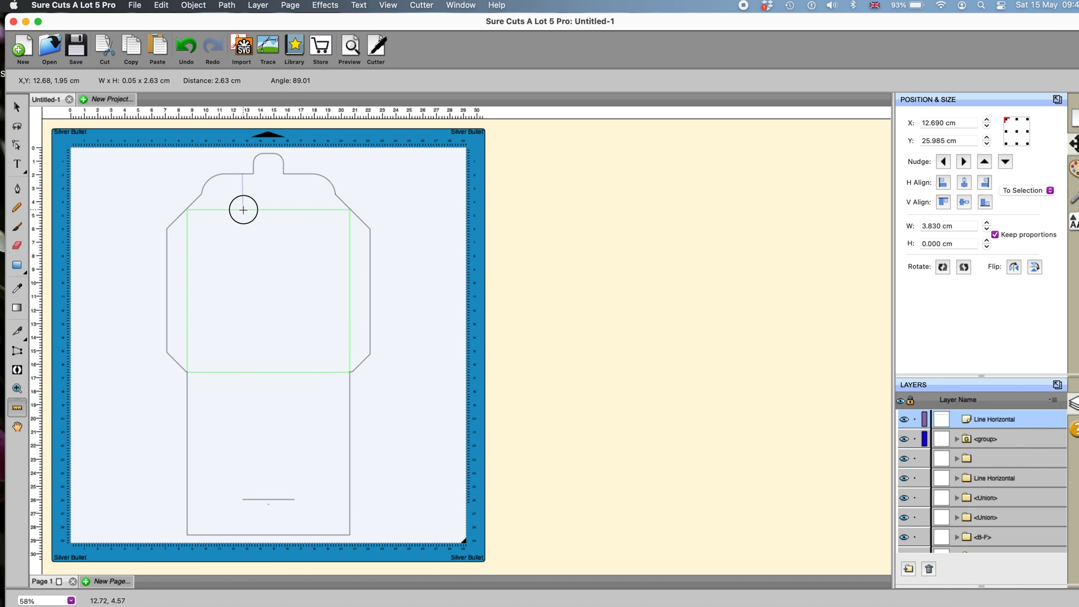
left_click_drag(244, 209, 244, 210)
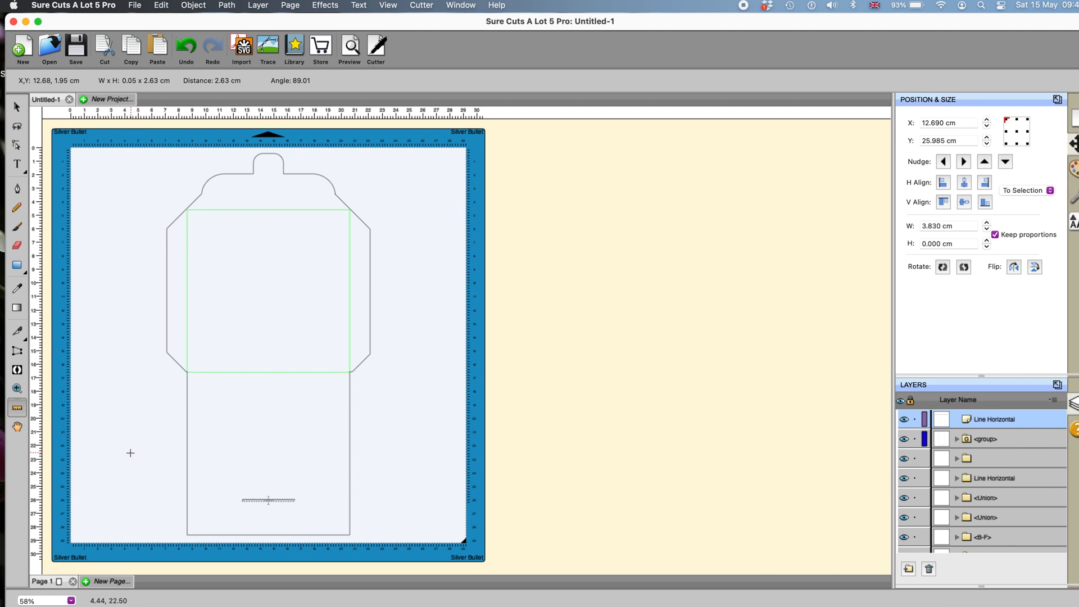
Nudge the short horizontal line up two increments and deselect it
left_click(16, 111)
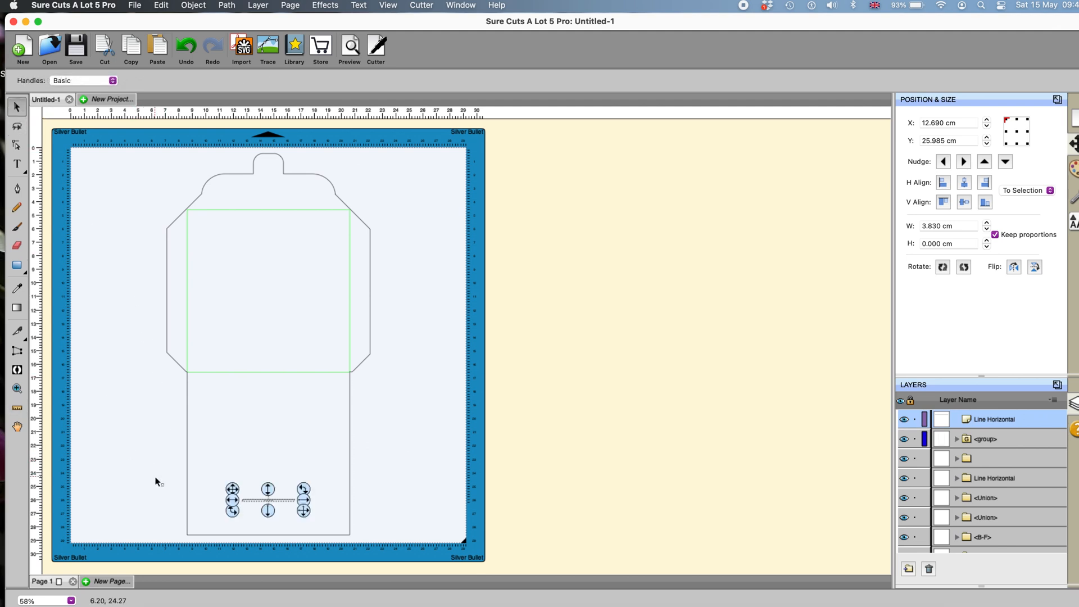
left_click_drag(155, 478, 336, 512)
key("Up")
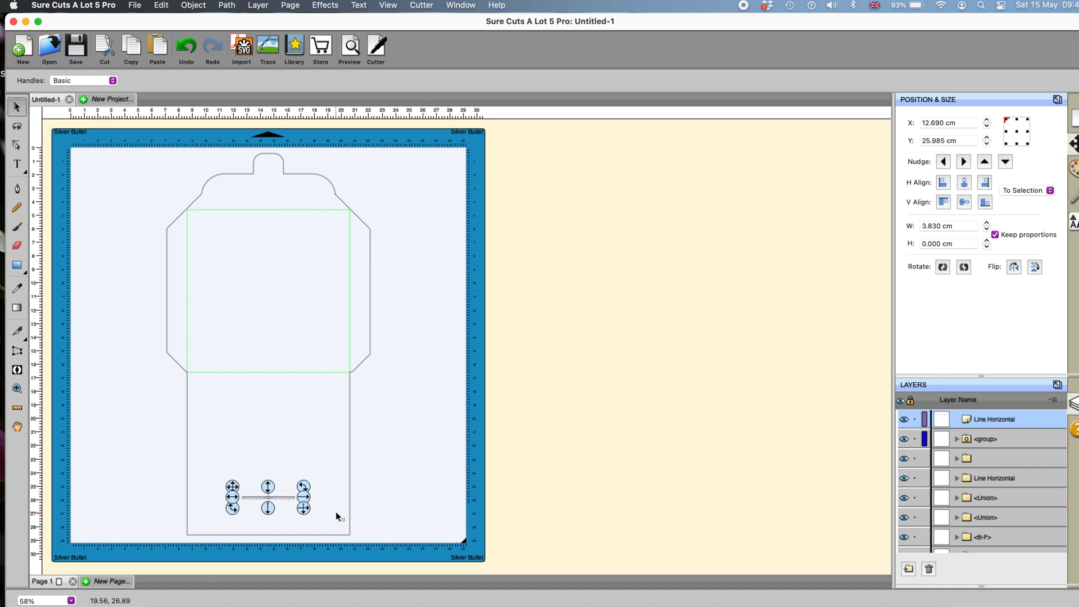
key("Up")
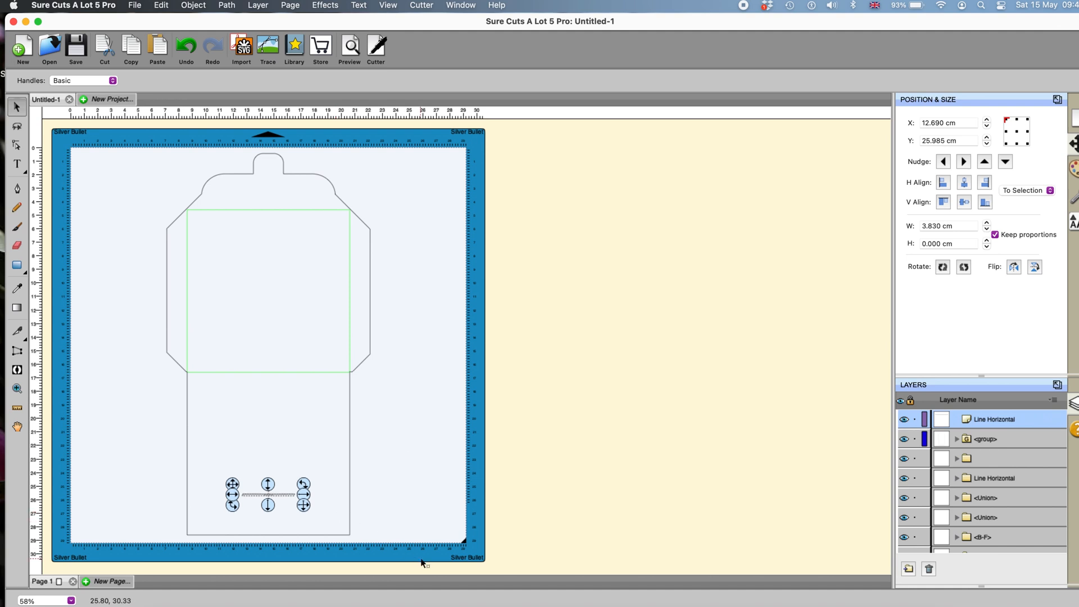
left_click(501, 250)
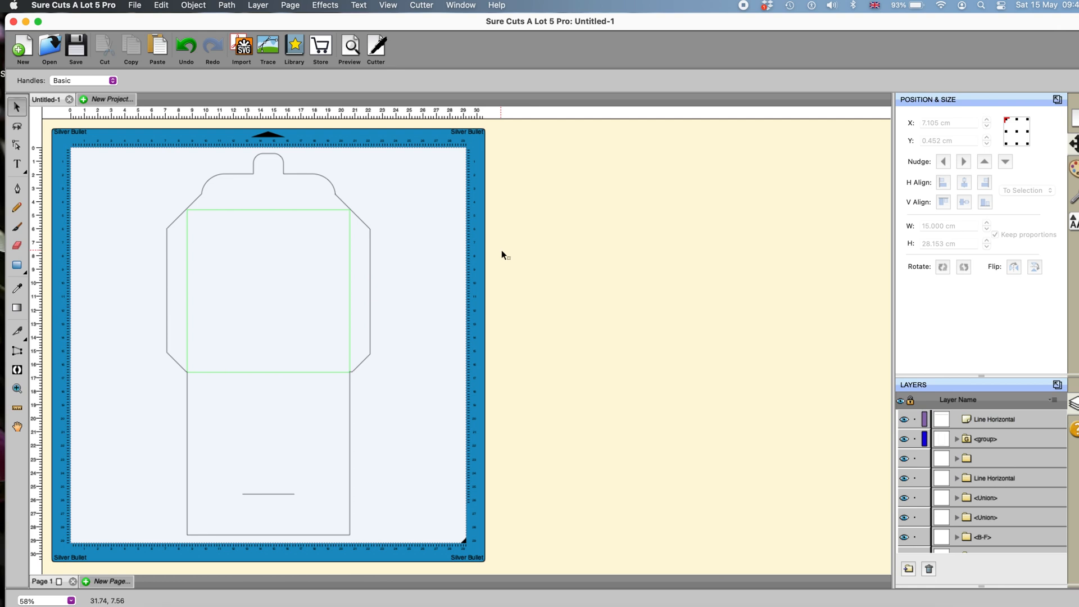